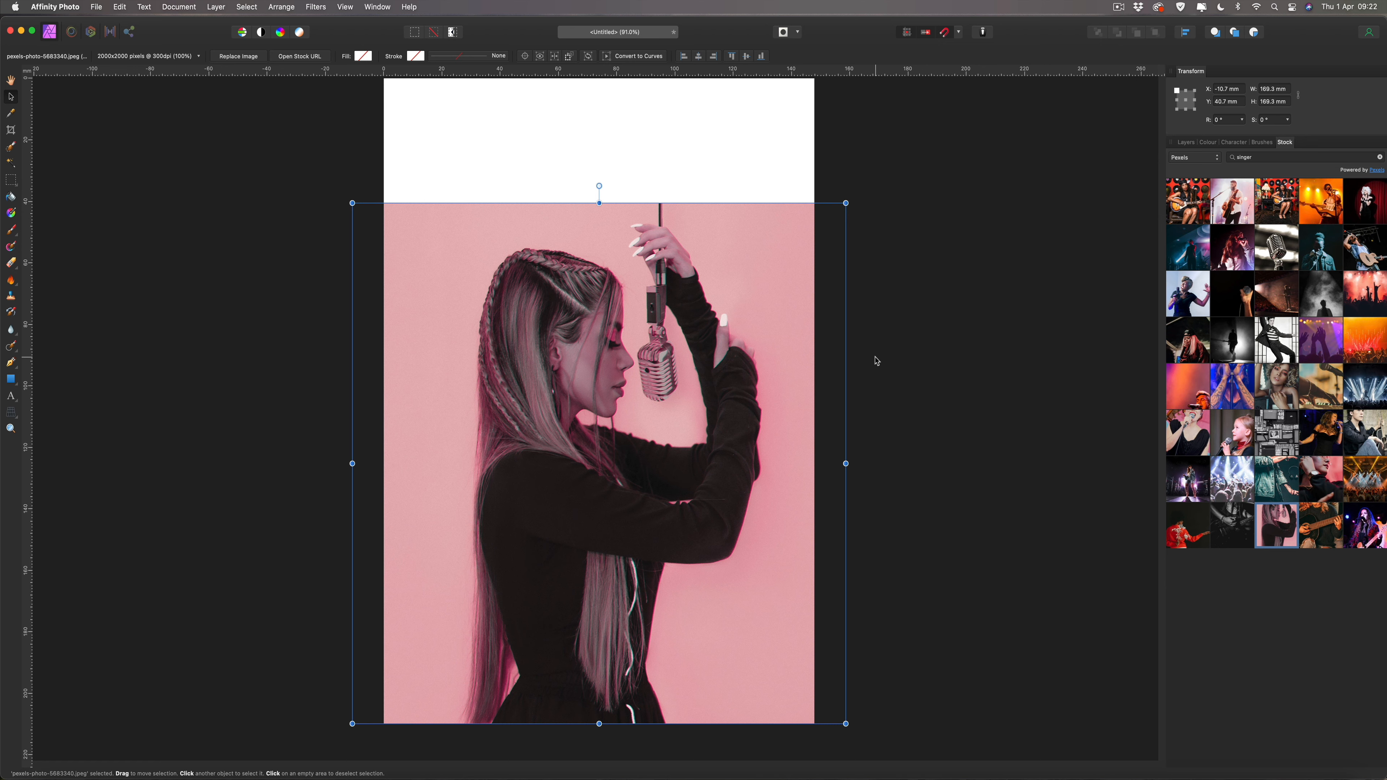
# Paint a selection over the singer's hair and back with the Selection Brush.
pyautogui.click(876, 360)
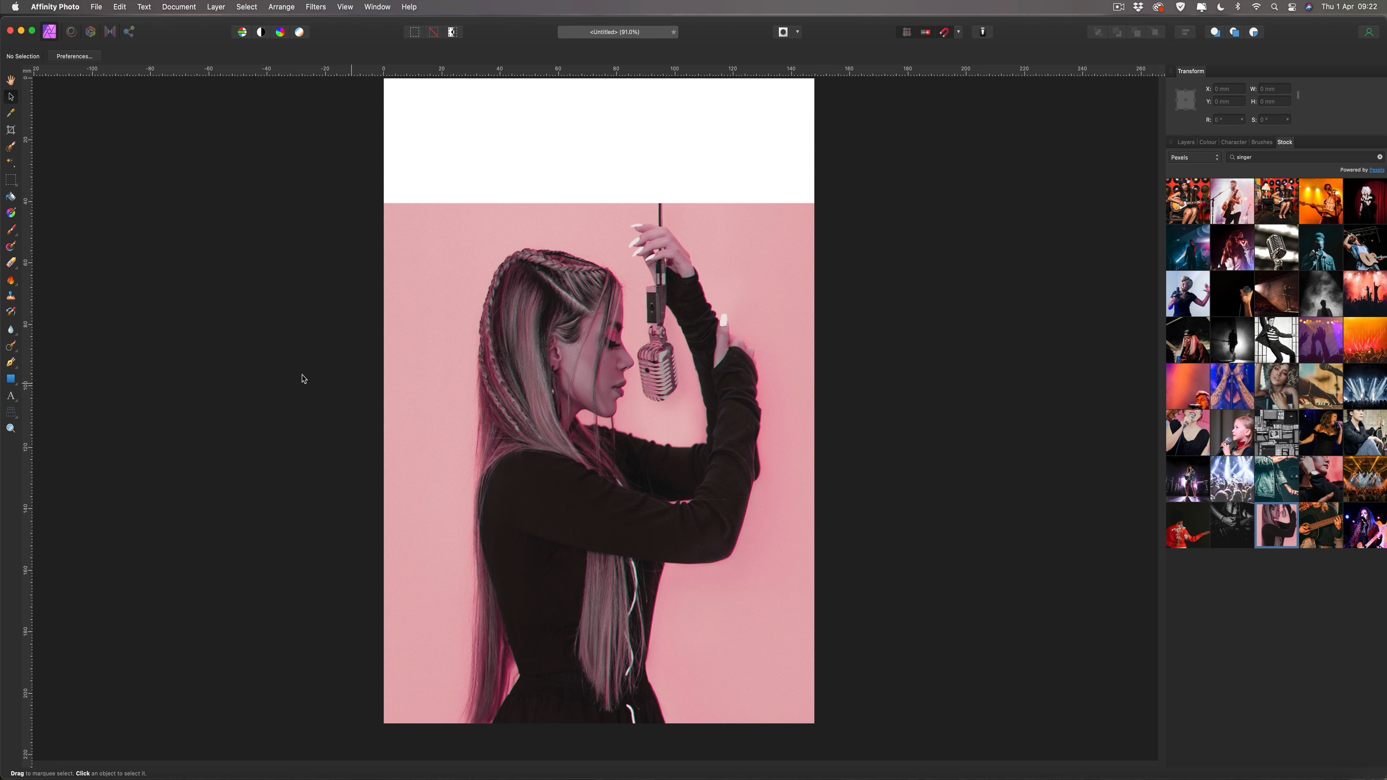
pyautogui.click(11, 146)
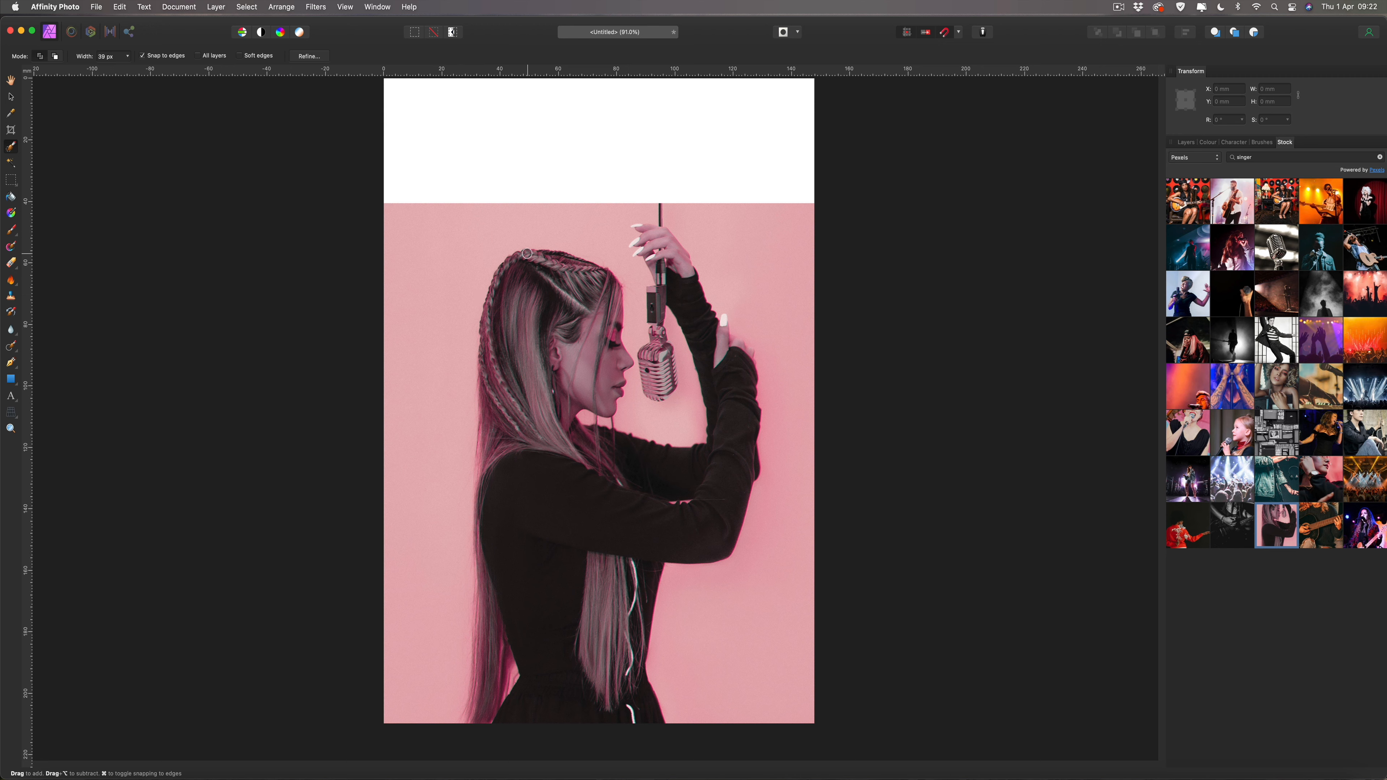
pyautogui.moveTo(518, 257); pyautogui.dragTo(499, 280)
pyautogui.moveTo(485, 444); pyautogui.dragTo(483, 452)
pyautogui.moveTo(475, 659)
pyautogui.mouseDown()
pyautogui.moveTo(468, 720)
pyautogui.moveTo(491, 720)
pyautogui.moveTo(504, 656)
pyautogui.mouseUp()
pyautogui.moveTo(541, 650); pyautogui.dragTo(545, 589)
pyautogui.moveTo(516, 505)
pyautogui.mouseDown()
pyautogui.moveTo(554, 524)
pyautogui.moveTo(572, 570)
pyautogui.moveTo(589, 526)
pyautogui.moveTo(557, 503)
pyautogui.mouseUp()
# Enlarge the selection brush to 73 px, extend the selection over the torso, arms, raised hand and face, and switch the brush to subtract mode.
pyautogui.press(']')
pyautogui.press(']')
pyautogui.press(']')
pyautogui.press(']')
pyautogui.press(']')
pyautogui.press(']')
pyautogui.press(']')
pyautogui.press(']')
pyautogui.moveTo(524, 533)
pyautogui.mouseDown()
pyautogui.moveTo(526, 463)
pyautogui.moveTo(575, 507)
pyautogui.moveTo(710, 518)
pyautogui.mouseUp()
pyautogui.click(642, 236)
pyautogui.moveTo(555, 269)
pyautogui.mouseDown()
pyautogui.moveTo(598, 288)
pyautogui.moveTo(605, 358)
pyautogui.mouseUp()
pyautogui.click(56, 57)
# Start refining the selection and paint an enlarged matte brush along the braids and the outer edge of the long hair.
pyautogui.click(309, 56)
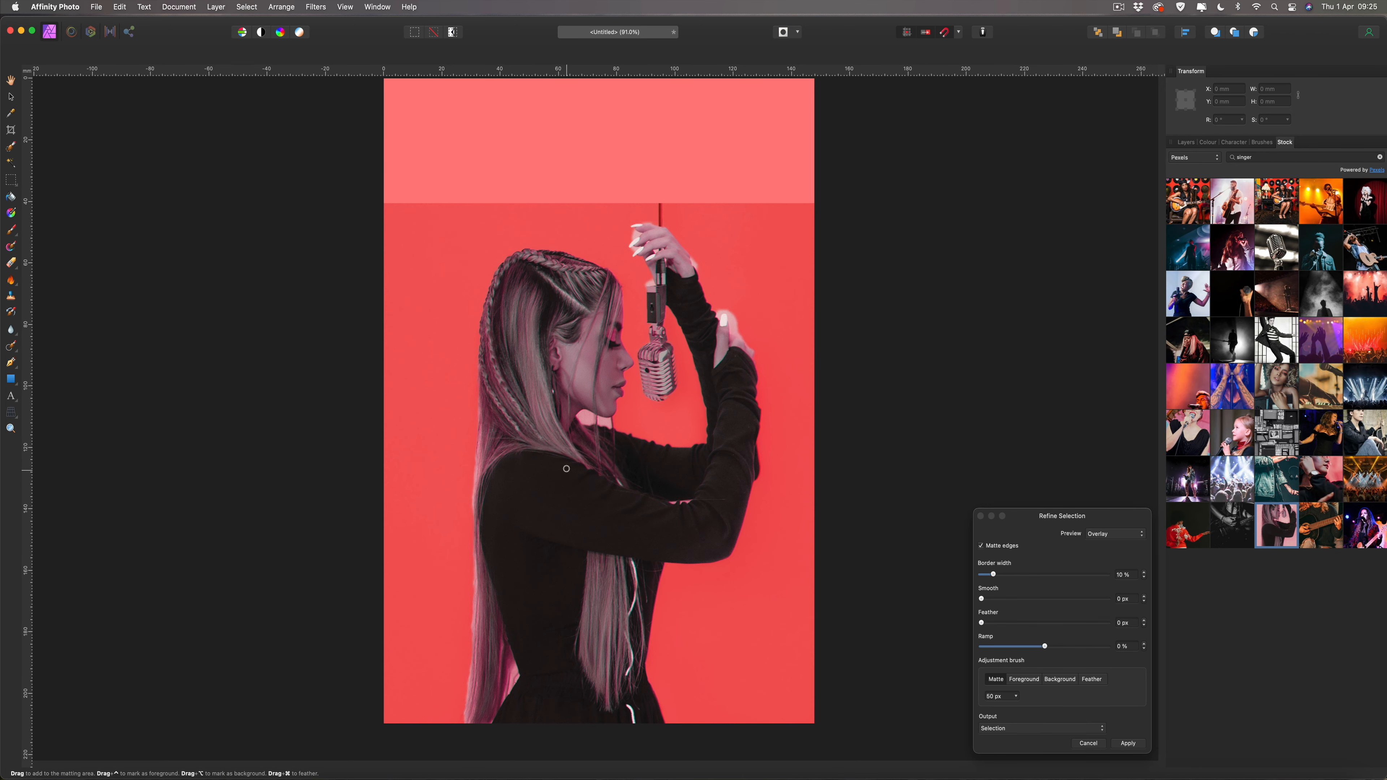
pyautogui.scroll(3, 567, 468)
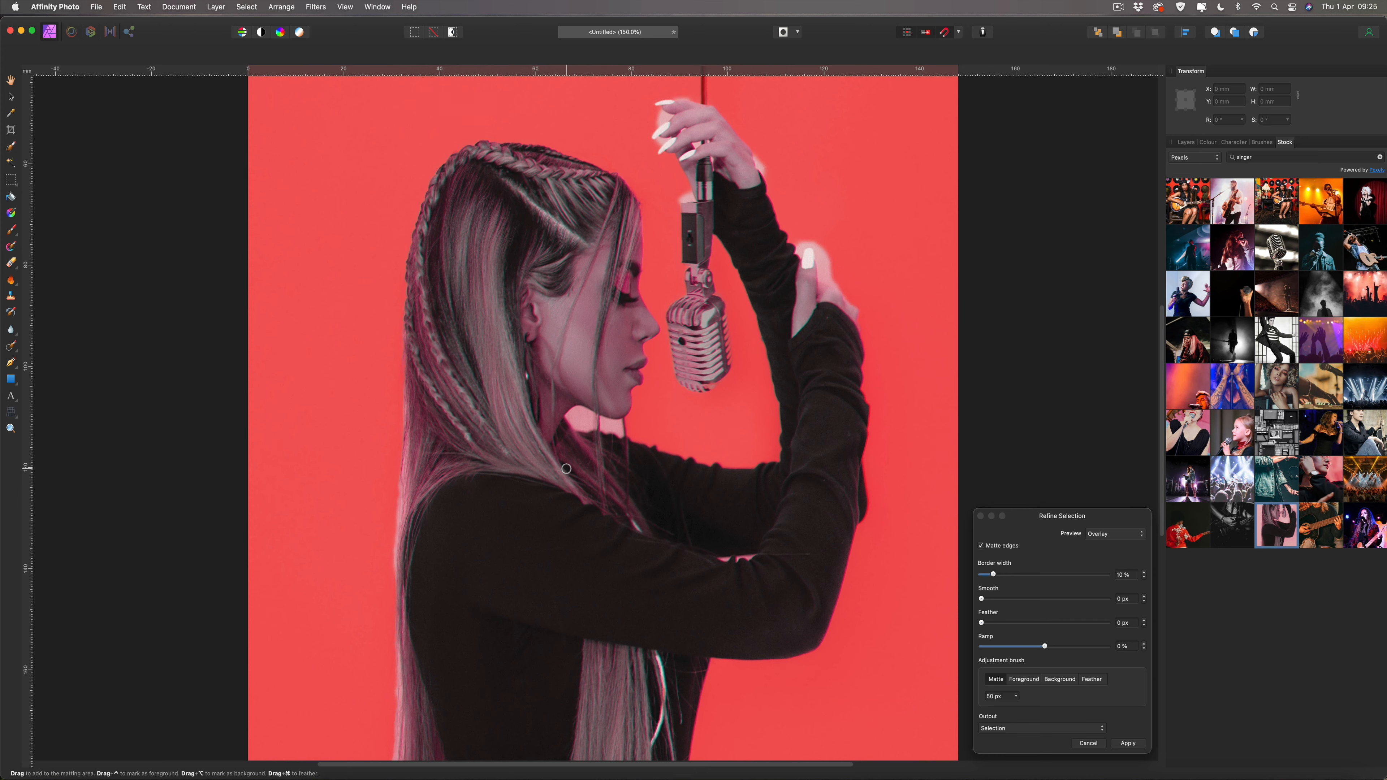
pyautogui.scroll(-5, 566, 468)
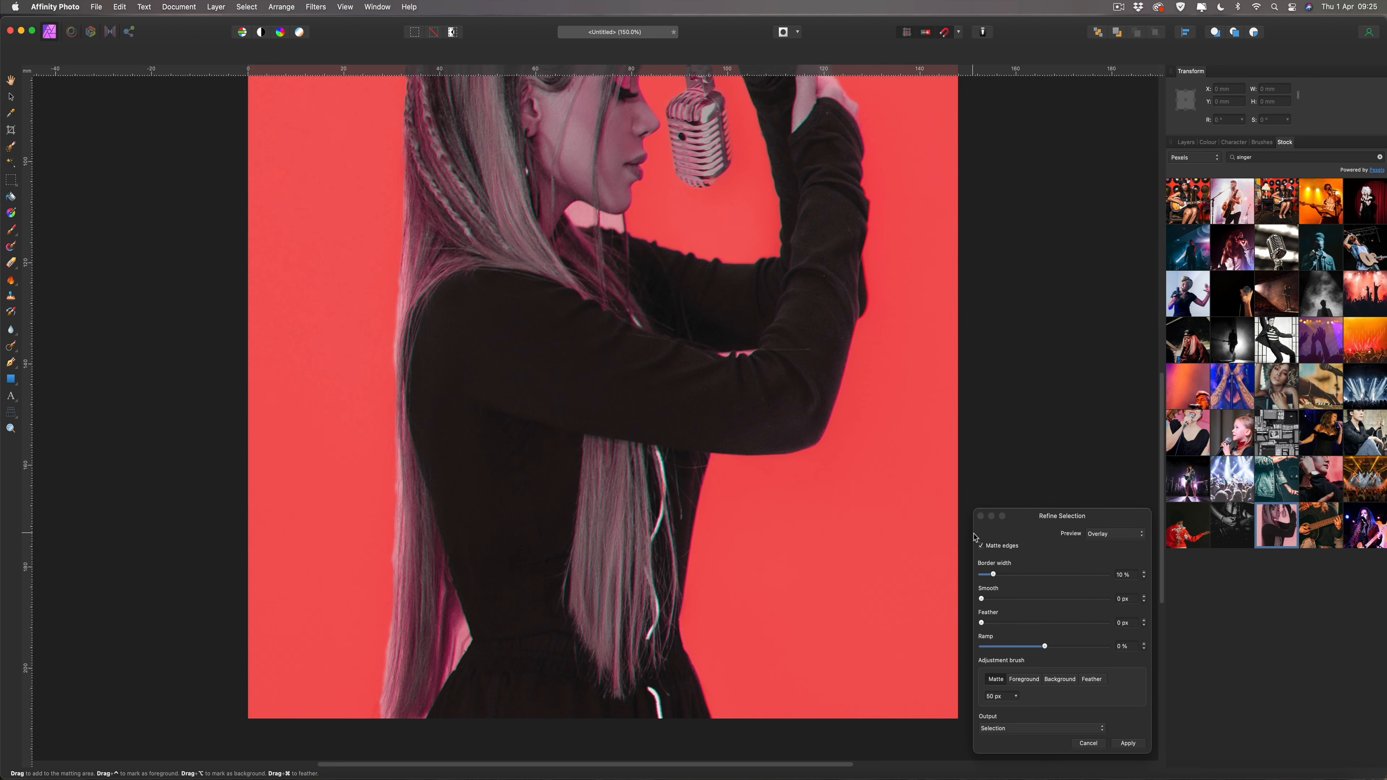
pyautogui.scroll(5, 915, 523)
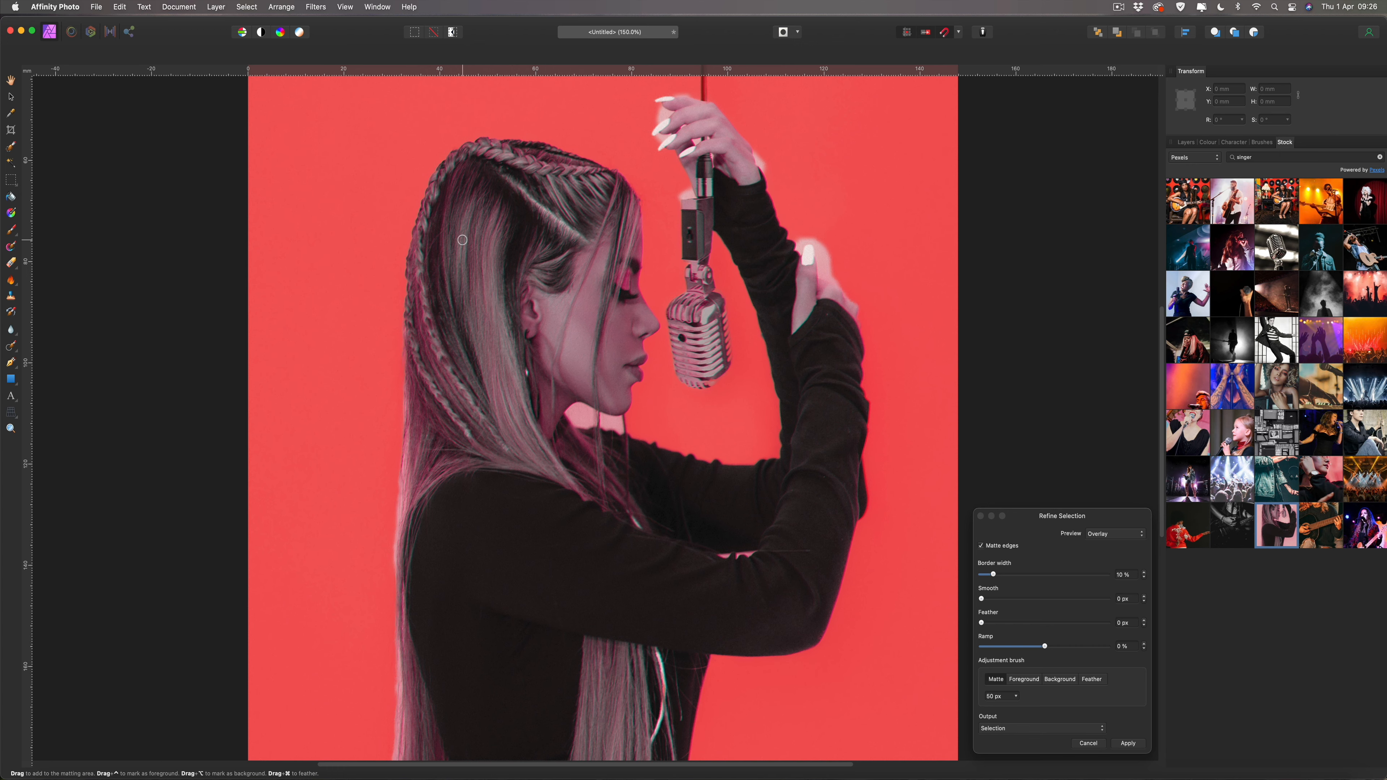
pyautogui.press(']')
pyautogui.press(']')
pyautogui.press(']')
pyautogui.press(']')
pyautogui.press(']')
pyautogui.moveTo(610, 174)
pyautogui.mouseDown()
pyautogui.moveTo(481, 140)
pyautogui.moveTo(449, 158)
pyautogui.moveTo(425, 207)
pyautogui.moveTo(397, 460)
pyautogui.moveTo(398, 717)
pyautogui.mouseUp()
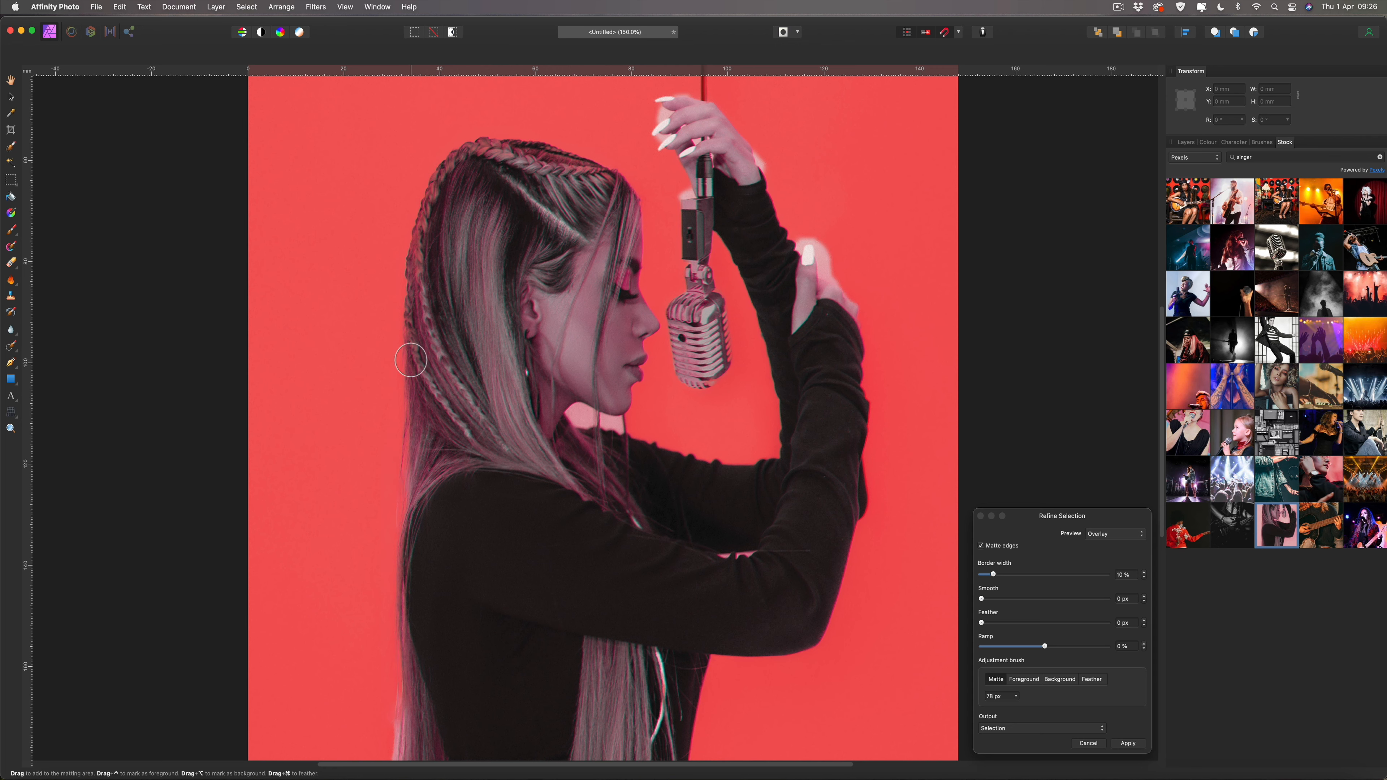
pyautogui.scroll(-10, 491, 197)
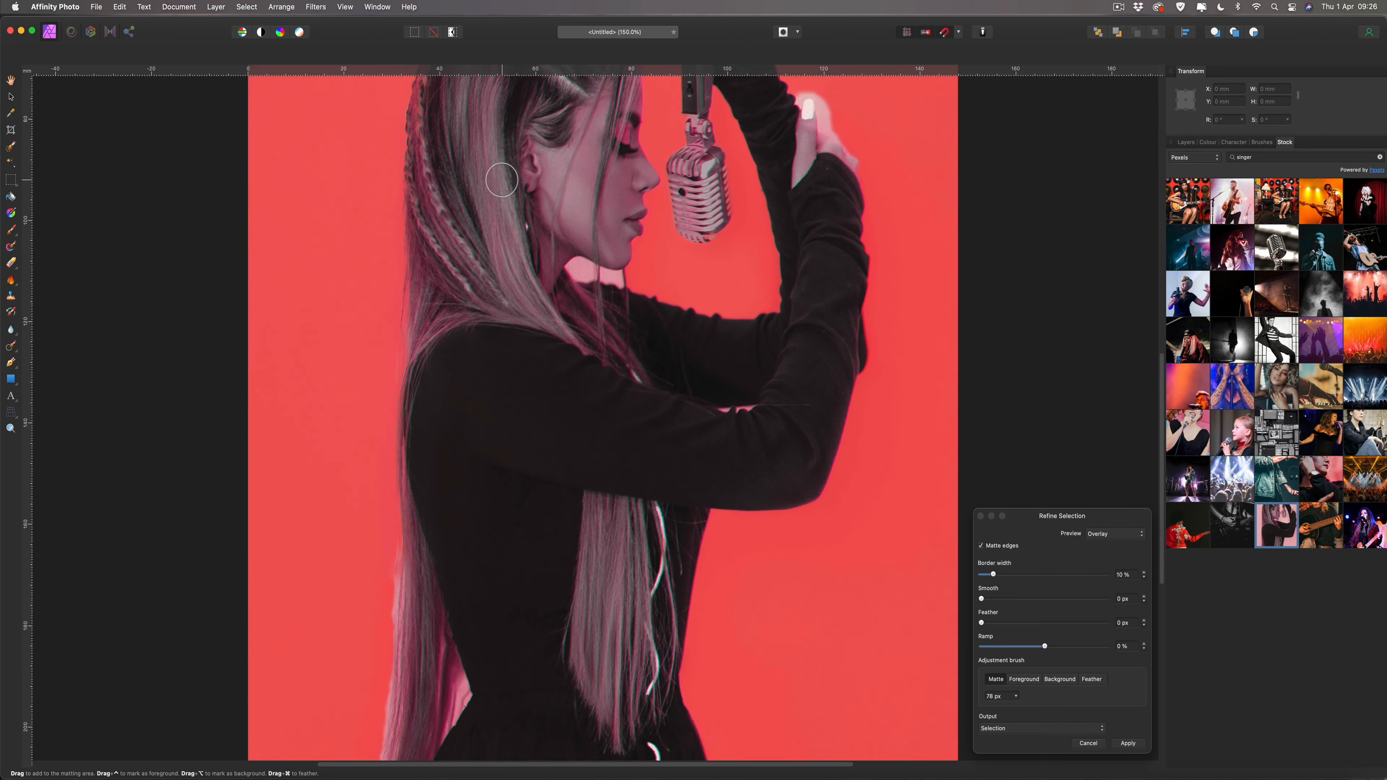
pyautogui.moveTo(399, 402); pyautogui.dragTo(375, 645)
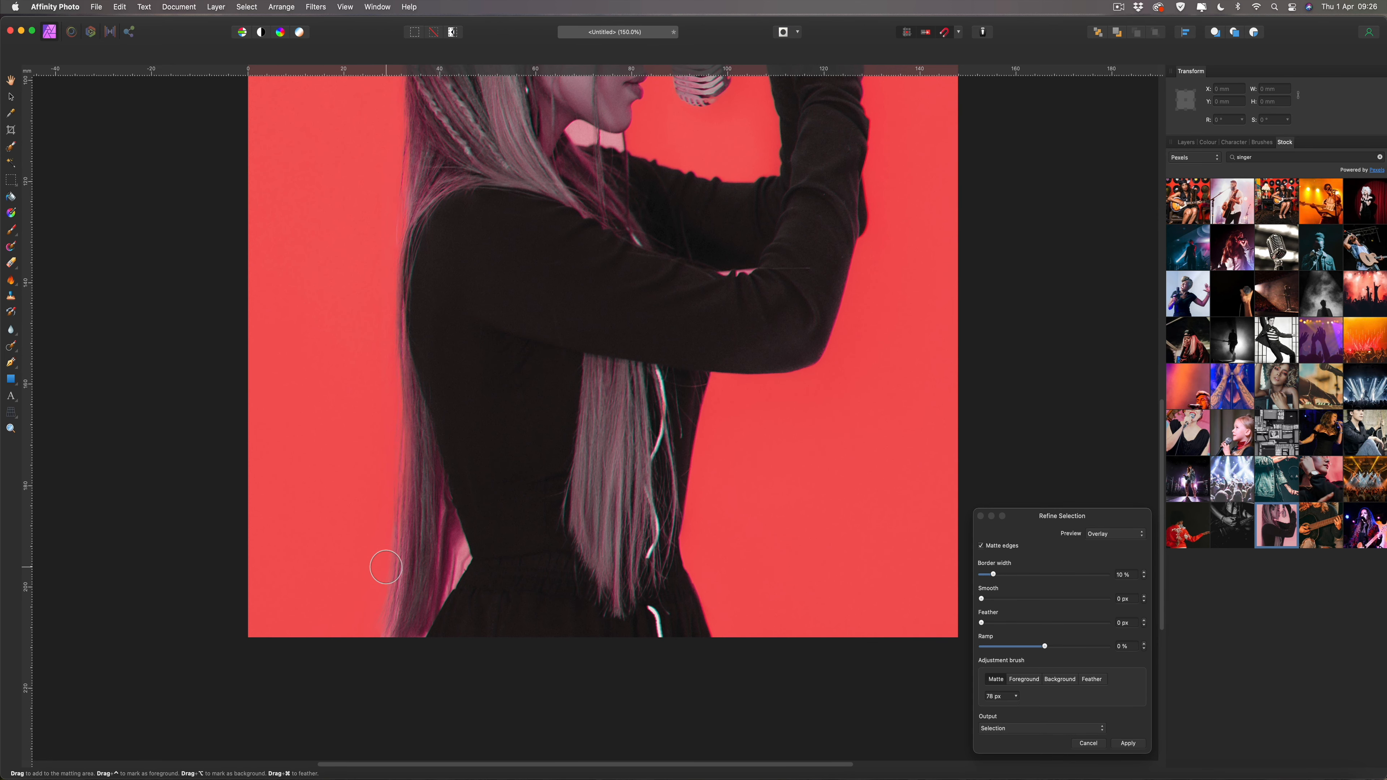
# Paint the matte brush over the top of the head, the face profile and the gap below the chin.
pyautogui.scroll(10, 388, 563)
pyautogui.scroll(2, 388, 561)
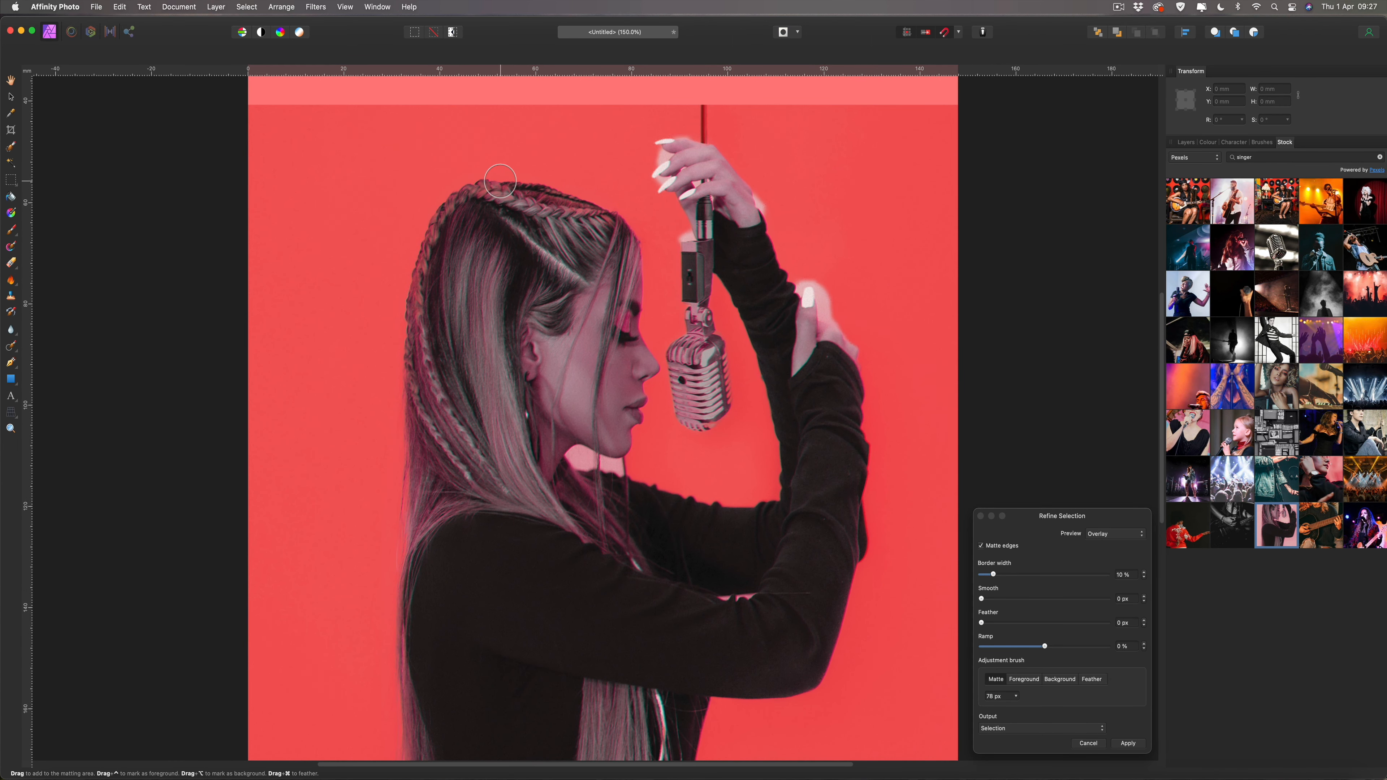
pyautogui.moveTo(500, 179)
pyautogui.mouseDown()
pyautogui.moveTo(564, 189)
pyautogui.moveTo(625, 225)
pyautogui.moveTo(652, 364)
pyautogui.moveTo(634, 456)
pyautogui.mouseUp()
pyautogui.moveTo(575, 452); pyautogui.dragTo(637, 464)
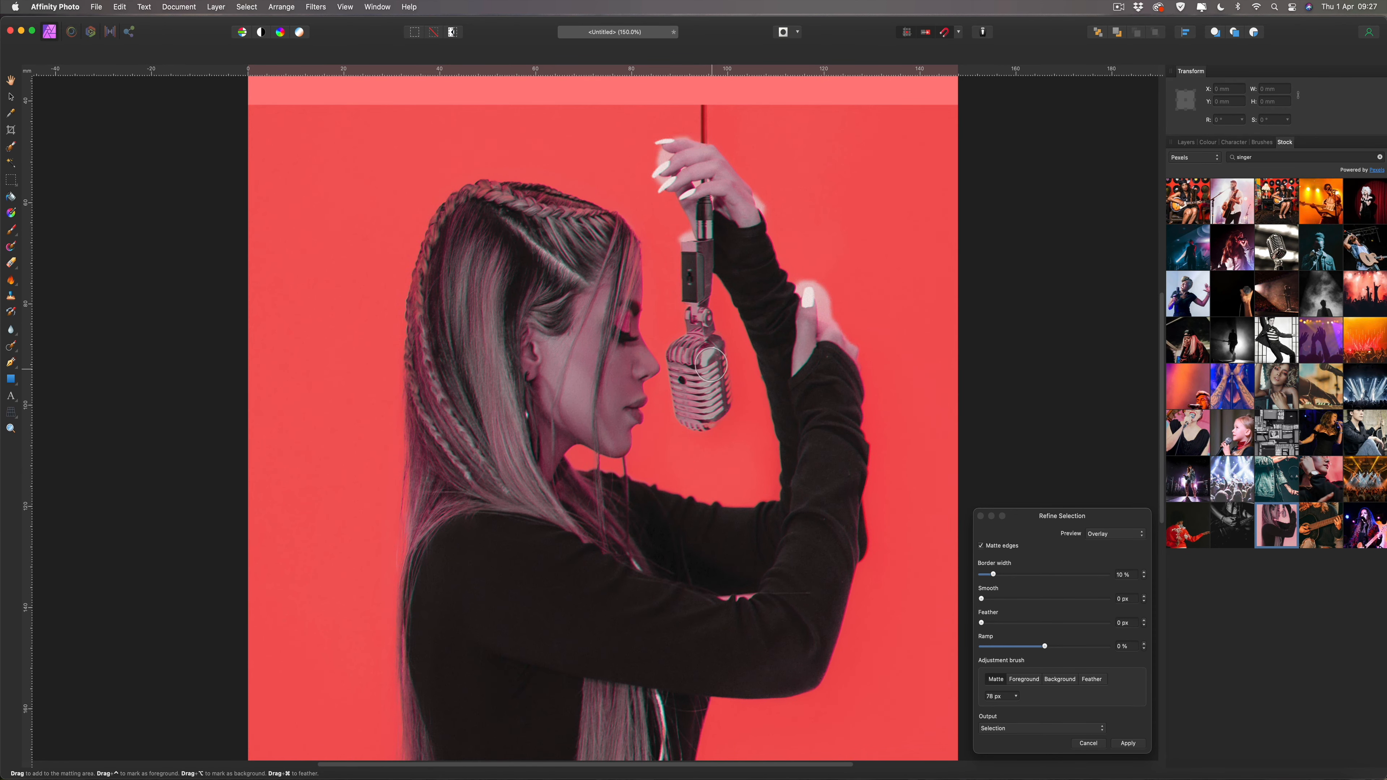
# Reduce the matte brush to 41 px and refine the selection edge around the microphone and its stem.
pyautogui.press('[')
pyautogui.press('[')
pyautogui.press('[')
pyautogui.press('[')
pyautogui.moveTo(718, 332)
pyautogui.mouseDown()
pyautogui.moveTo(731, 402)
pyautogui.moveTo(692, 431)
pyautogui.moveTo(669, 362)
pyautogui.moveTo(689, 312)
pyautogui.moveTo(681, 244)
pyautogui.moveTo(699, 237)
pyautogui.mouseUp()
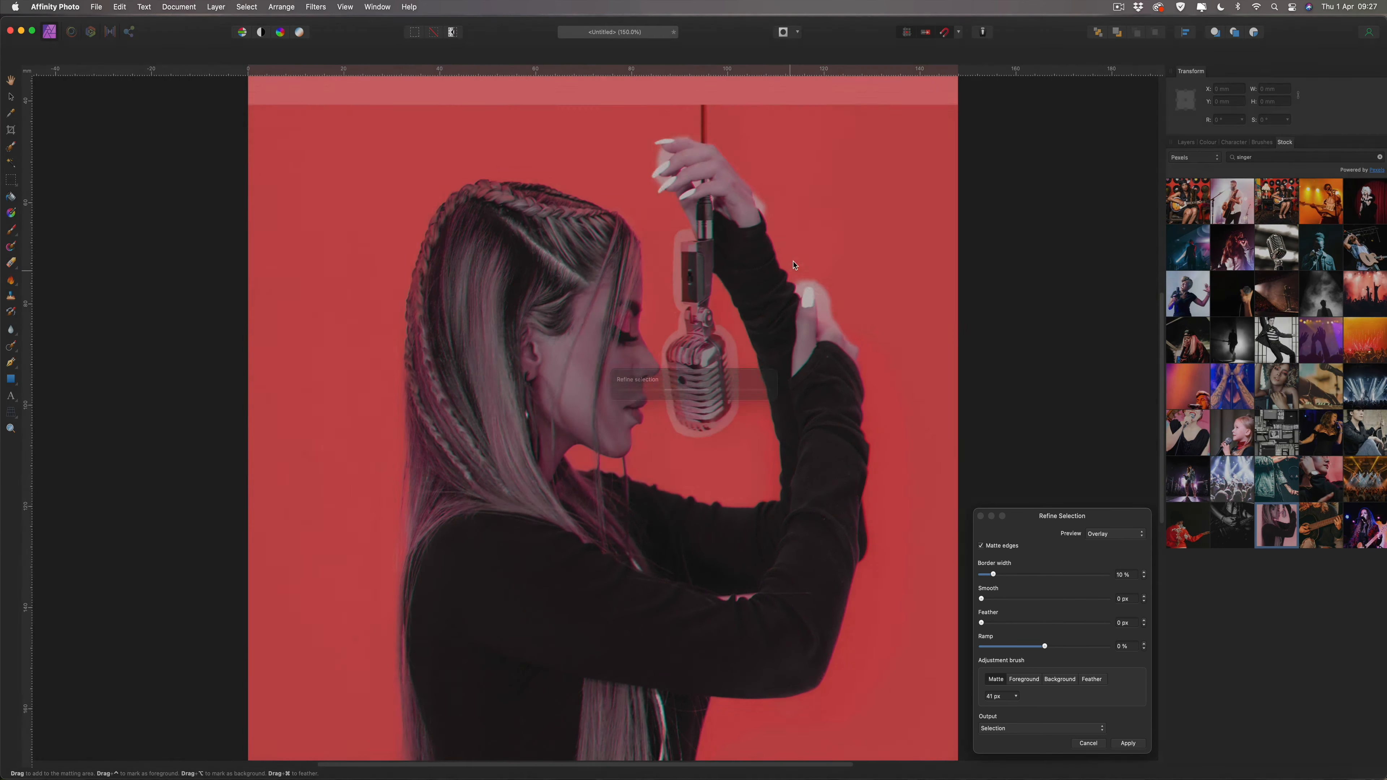
# Set the matte brush to 22 px and refine the selection edges around both hands.
pyautogui.press('[')
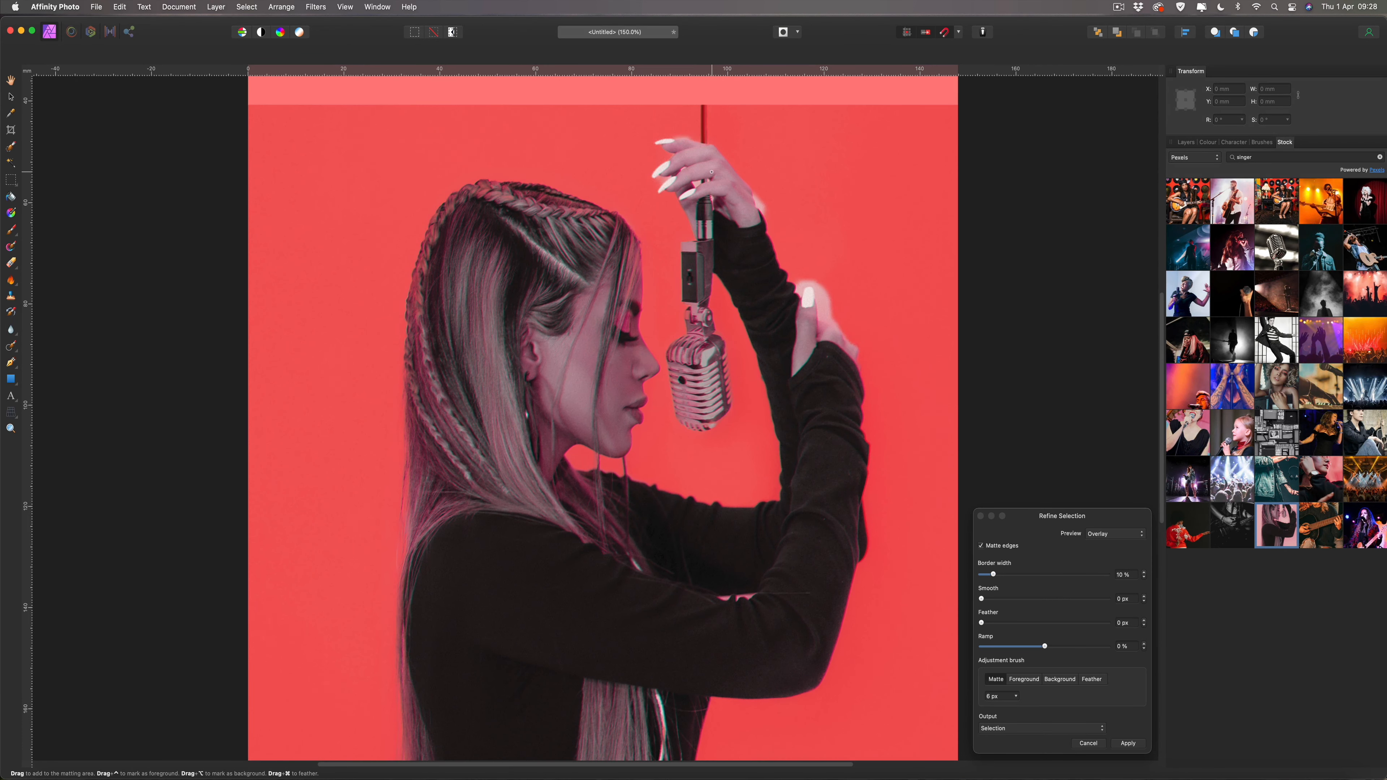
pyautogui.press(']')
pyautogui.moveTo(759, 194)
pyautogui.mouseDown()
pyautogui.moveTo(766, 209)
pyautogui.moveTo(759, 198)
pyautogui.mouseUp()
pyautogui.moveTo(818, 314)
pyautogui.mouseDown()
pyautogui.moveTo(850, 336)
pyautogui.moveTo(825, 311)
pyautogui.mouseUp()
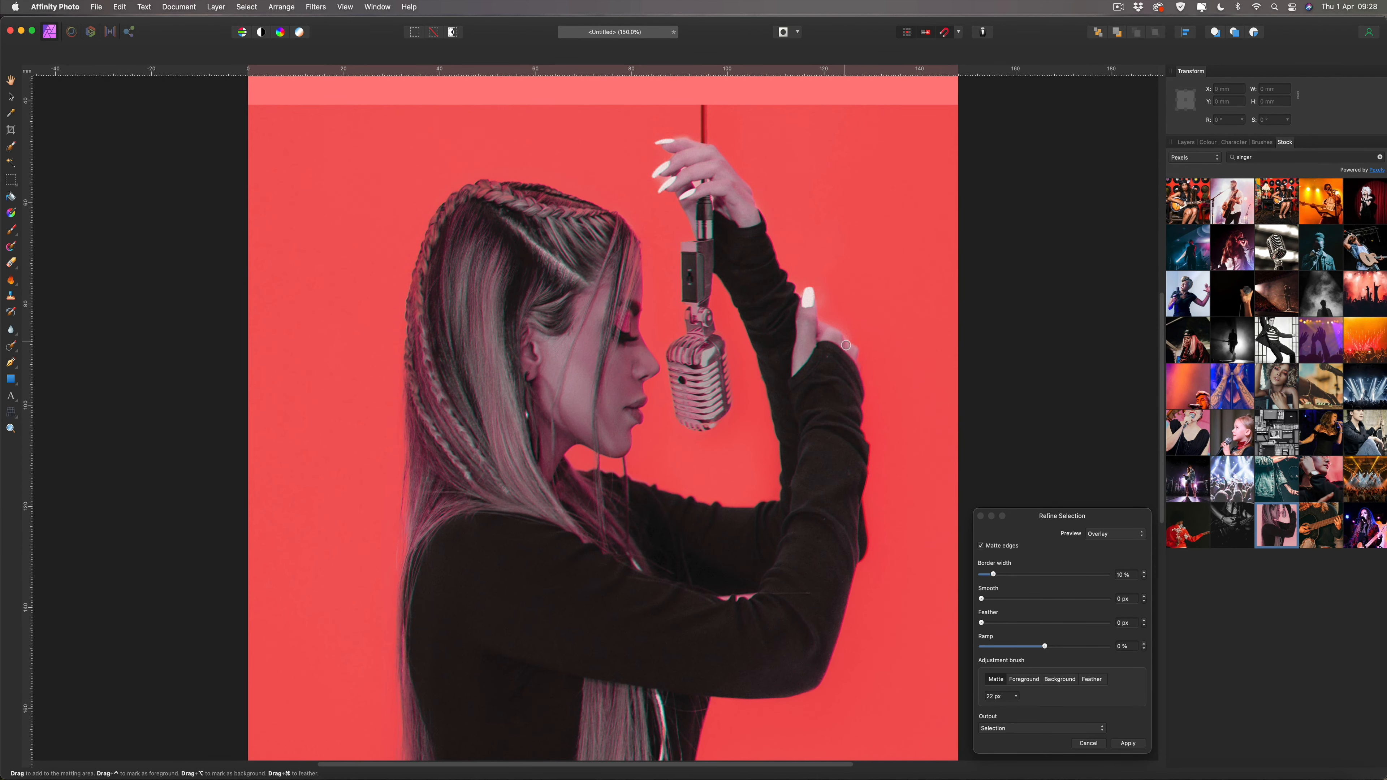
pyautogui.moveTo(826, 333); pyautogui.dragTo(804, 298)
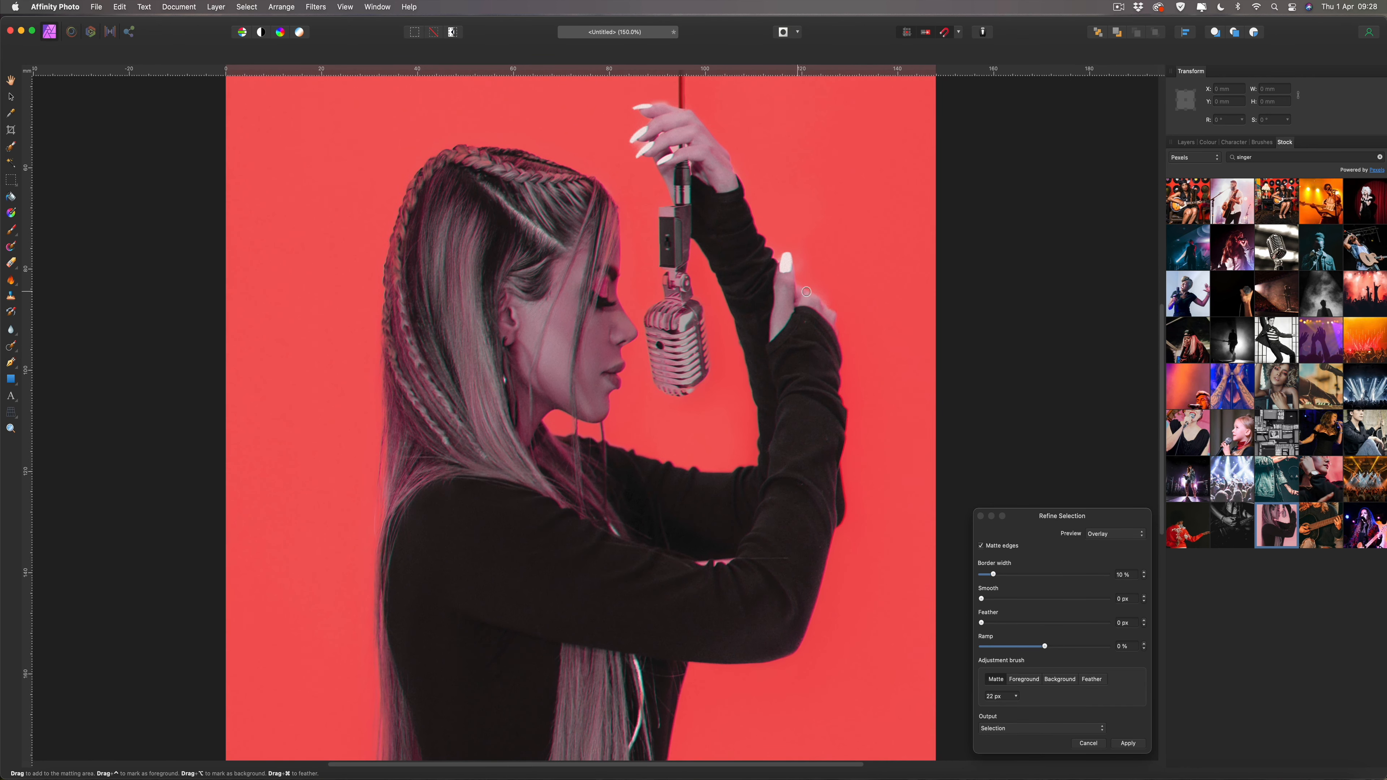
pyautogui.scroll(-1, 833, 306)
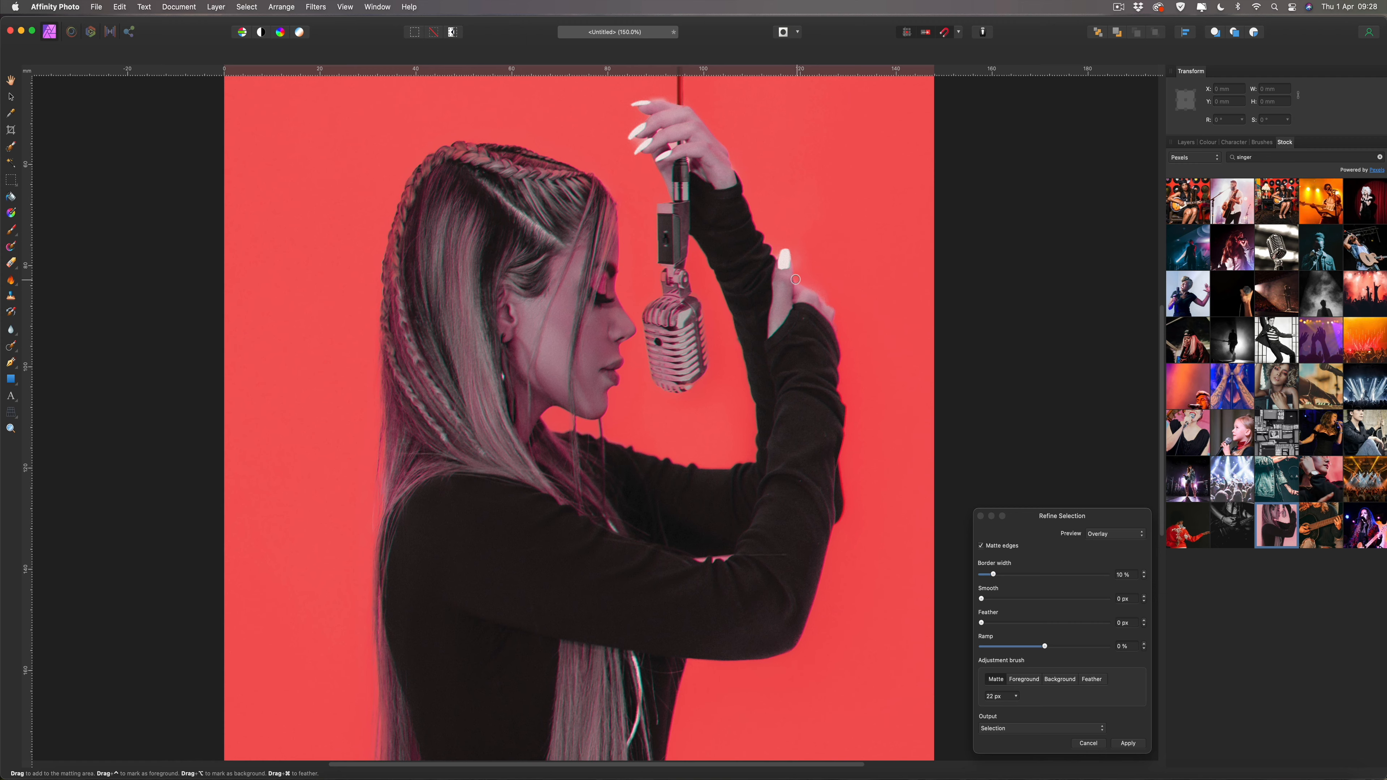
pyautogui.moveTo(810, 289); pyautogui.dragTo(837, 332)
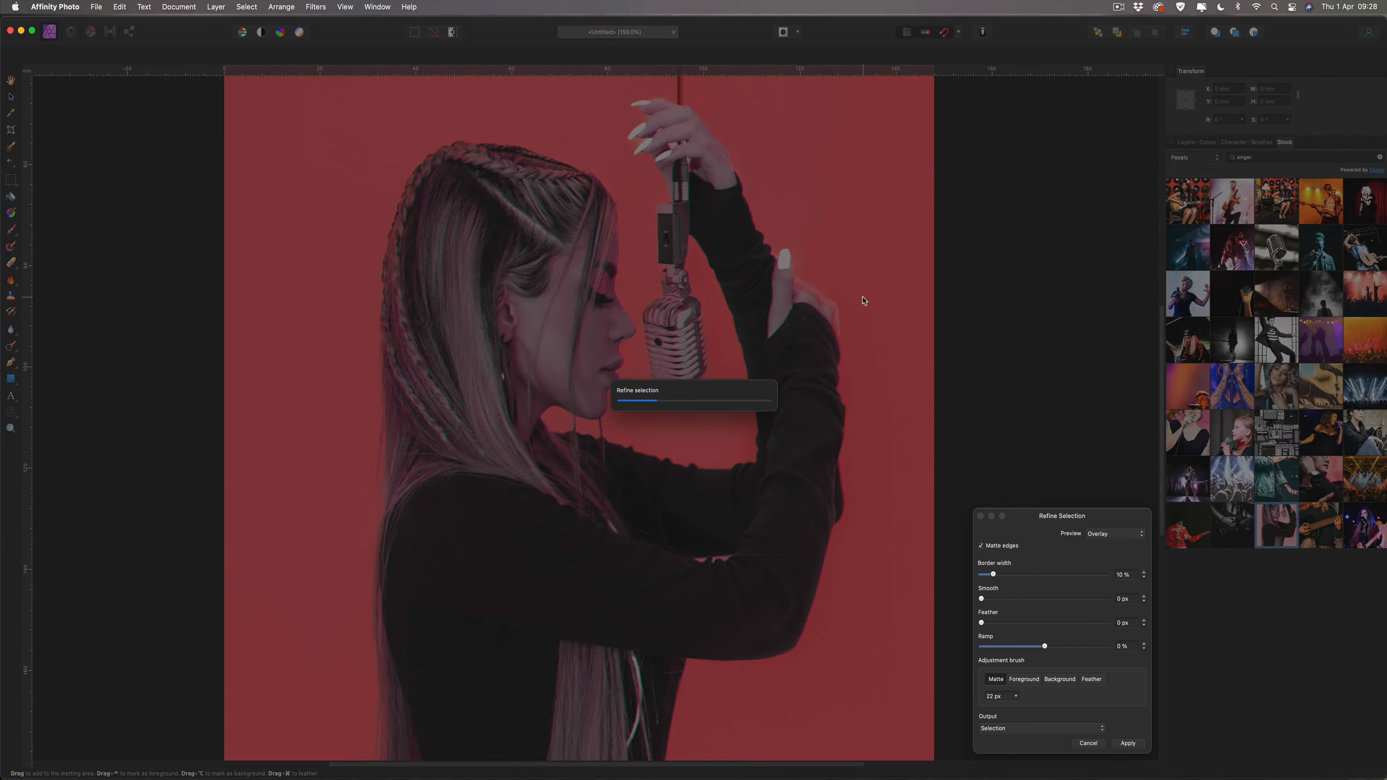
# Paint the matte brush along the sleeve's outer edge, under the elbow and down the front of the waist and skirt.
pyautogui.scroll(-3, 853, 292)
pyautogui.scroll(-2, 853, 291)
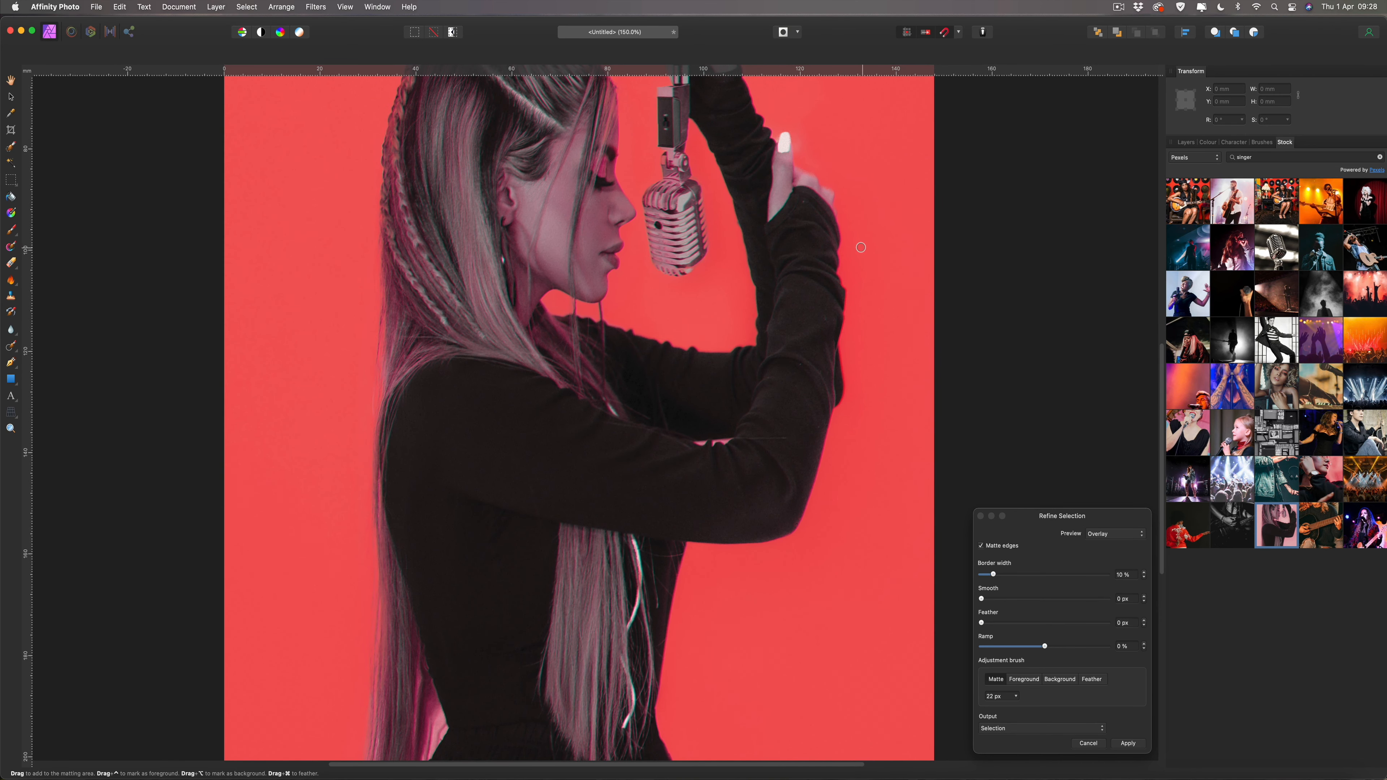
pyautogui.moveTo(834, 219)
pyautogui.mouseDown()
pyautogui.moveTo(842, 396)
pyautogui.moveTo(790, 530)
pyautogui.moveTo(811, 494)
pyautogui.moveTo(789, 532)
pyautogui.moveTo(692, 542)
pyautogui.mouseUp()
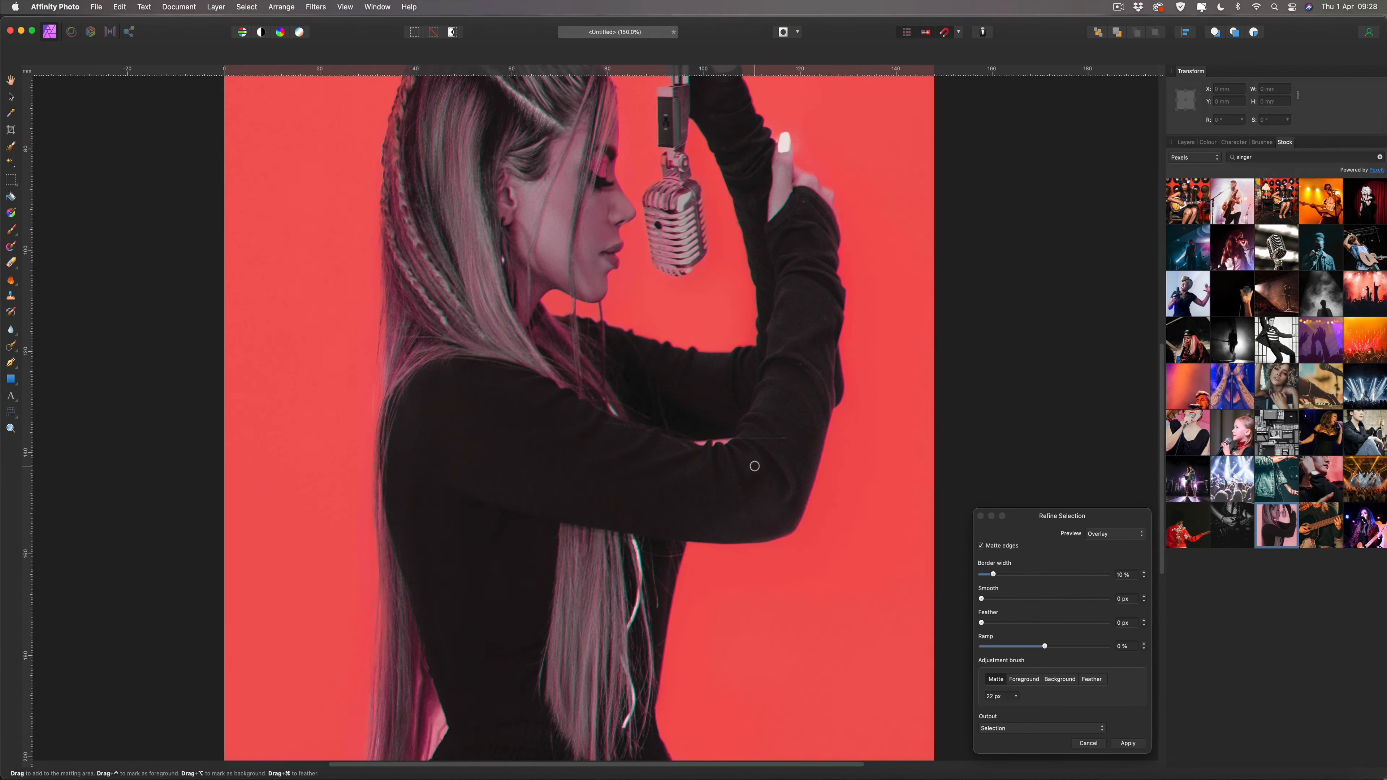
pyautogui.scroll(-5, 751, 463)
pyautogui.scroll(-8, 751, 463)
pyautogui.moveTo(687, 198)
pyautogui.mouseDown()
pyautogui.moveTo(656, 372)
pyautogui.moveTo(688, 468)
pyautogui.mouseUp()
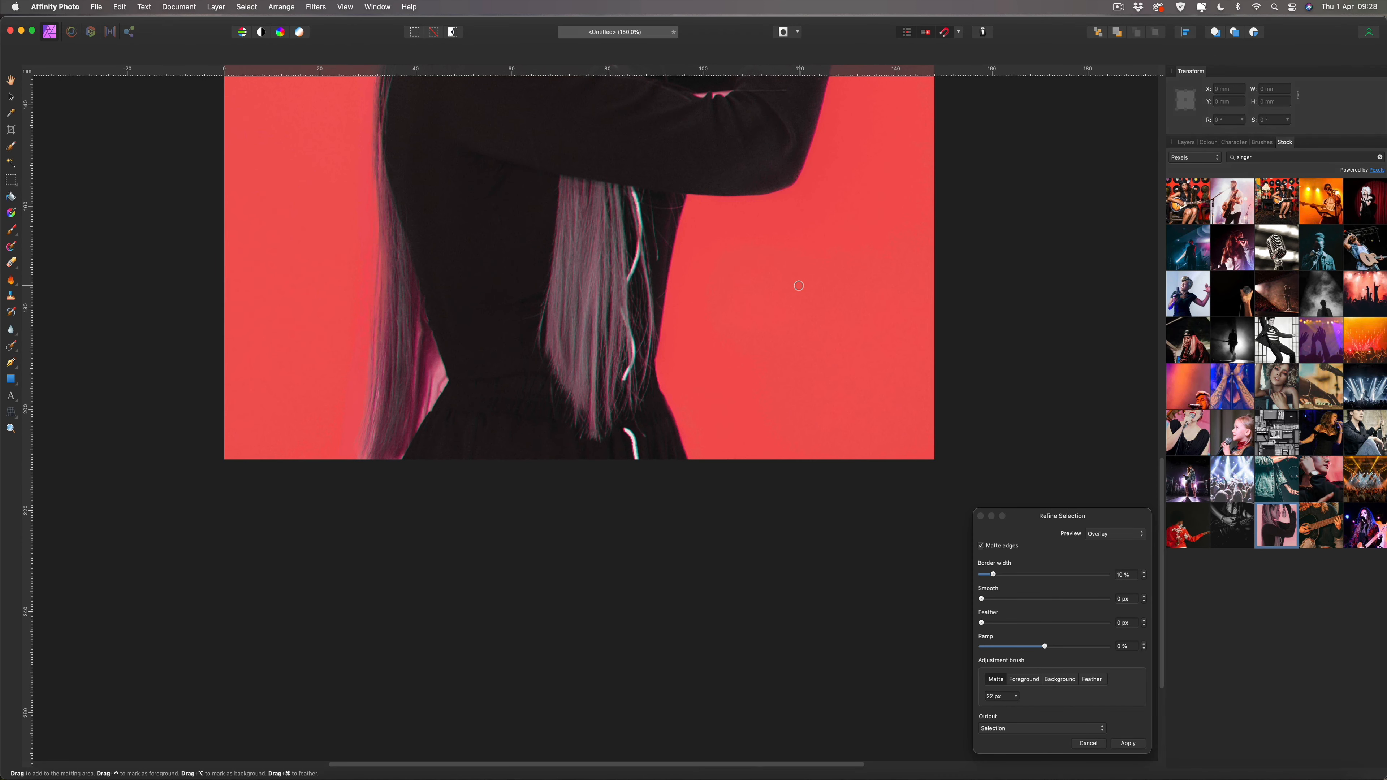
pyautogui.press('super+0')
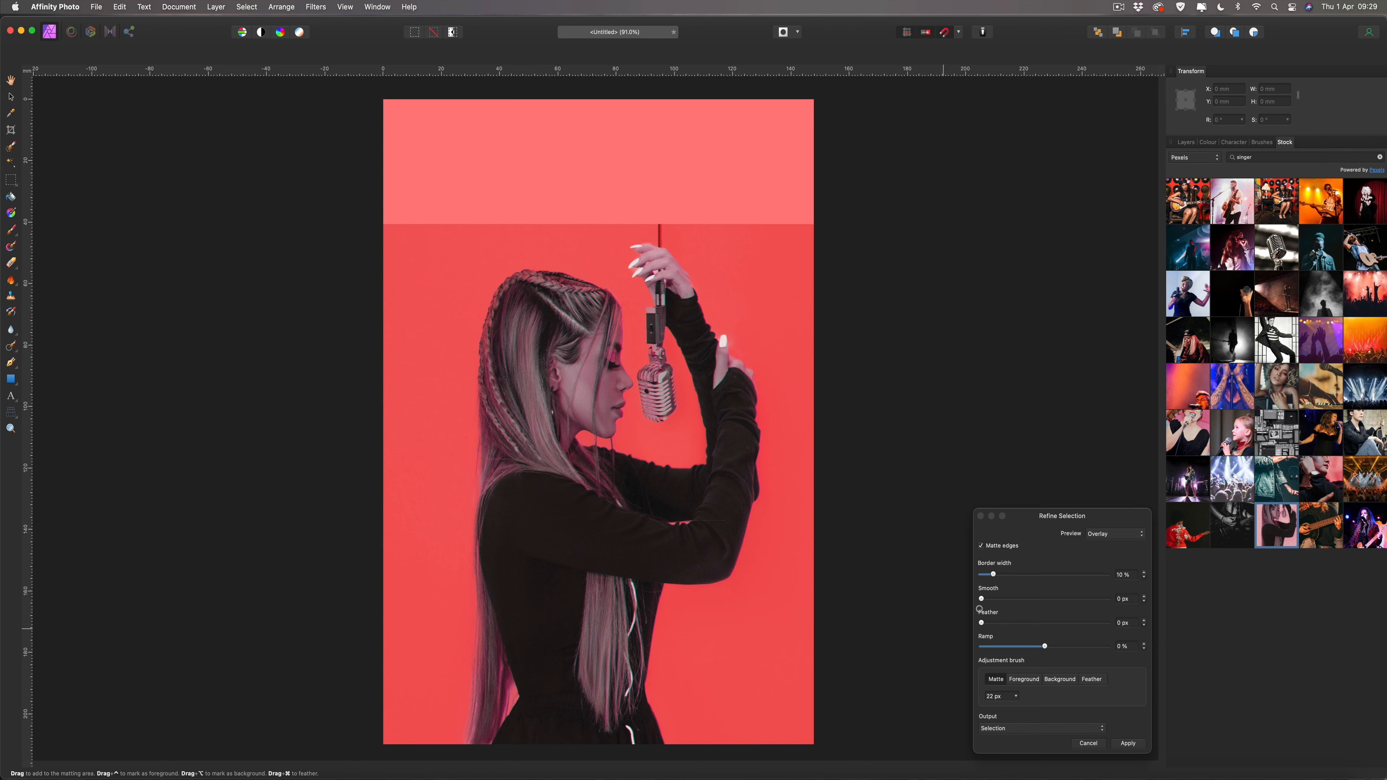
# Set the refined selection's output to New layer with mask and apply it.
pyautogui.click(1028, 527)
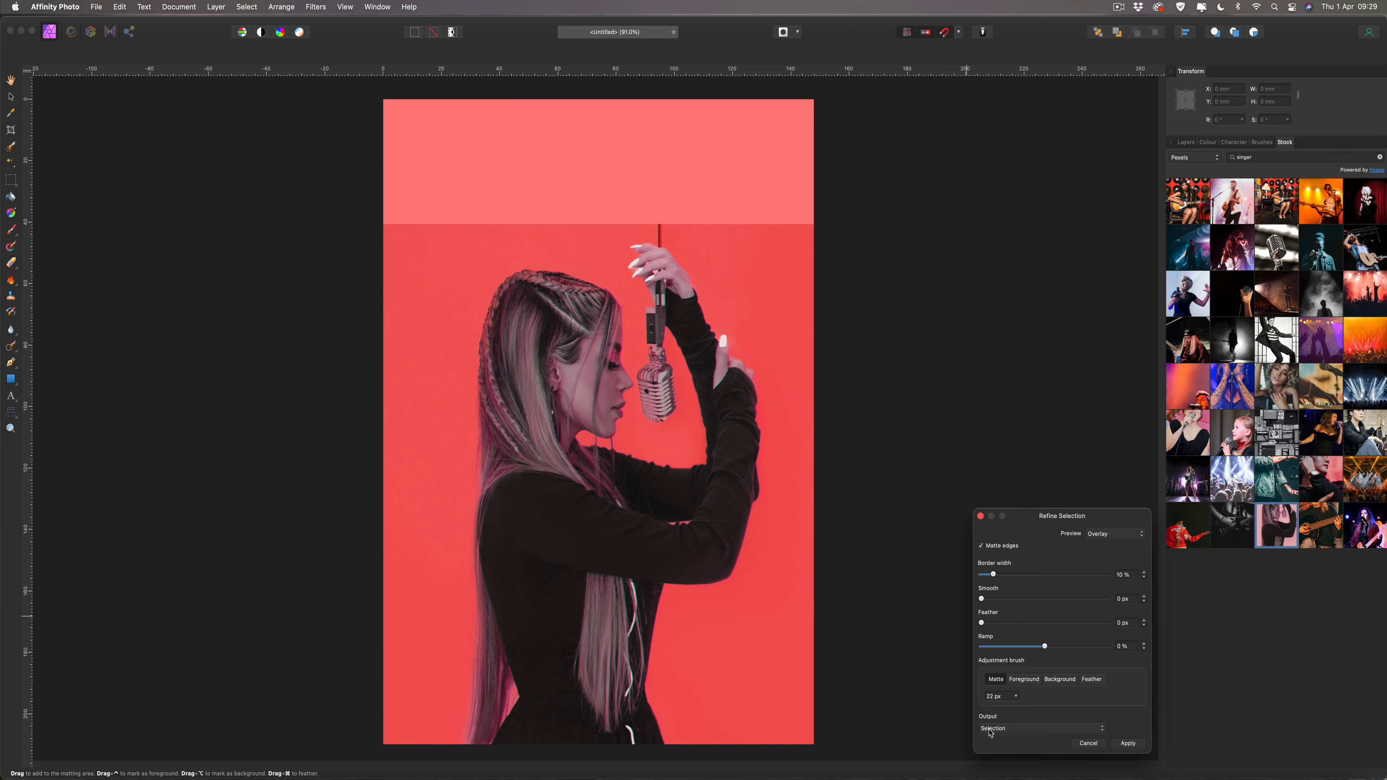
pyautogui.click(1019, 732)
pyautogui.click(1009, 763)
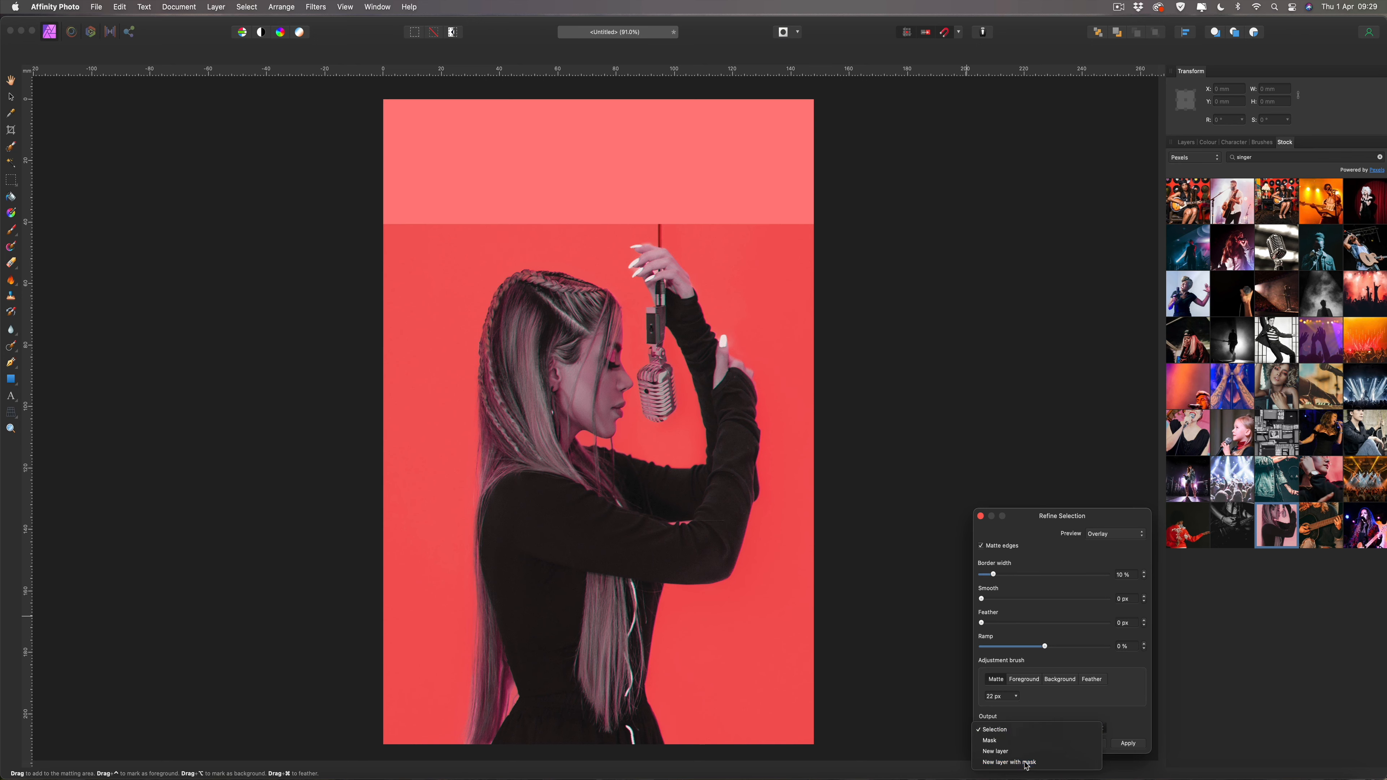
pyautogui.click(1129, 744)
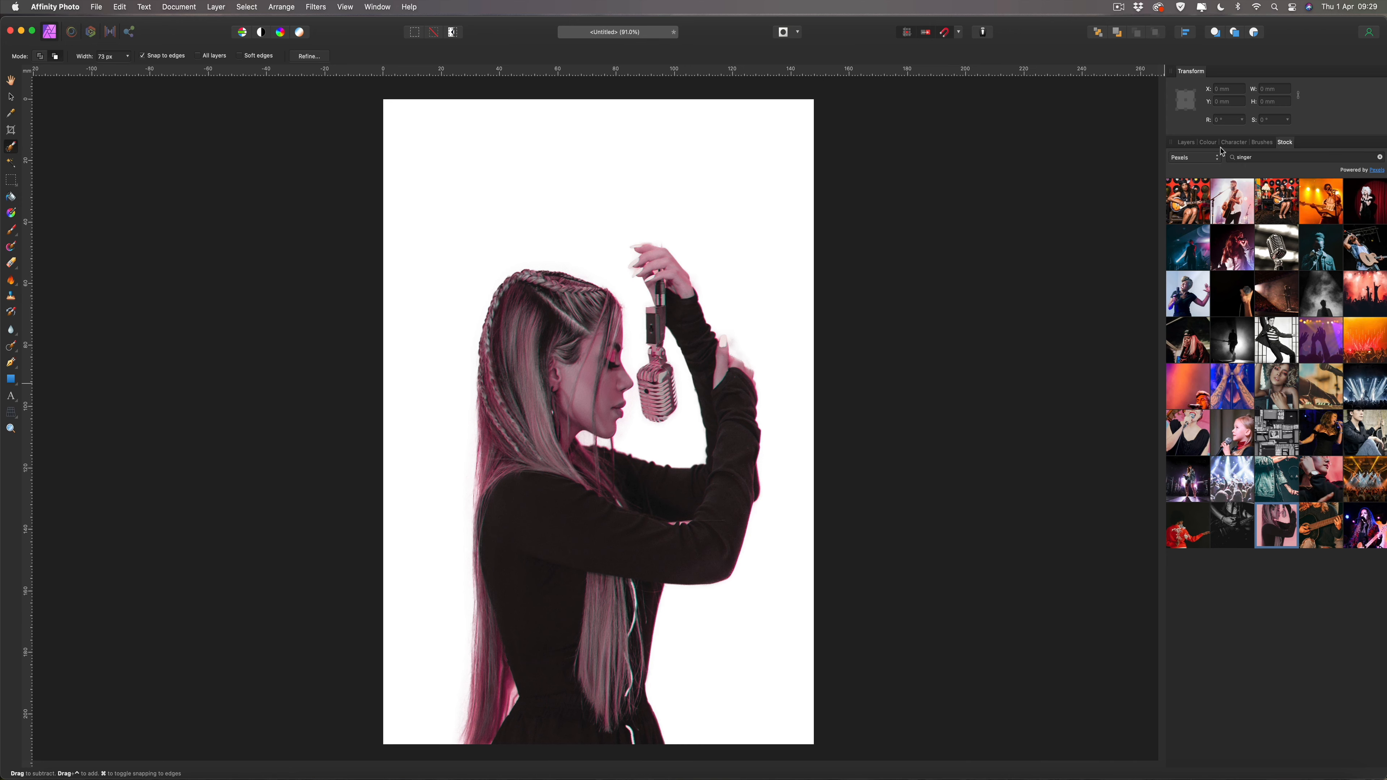
# Examine the hidden original photo layer and the contents of the new masked pixel layer.
pyautogui.click(1193, 145)
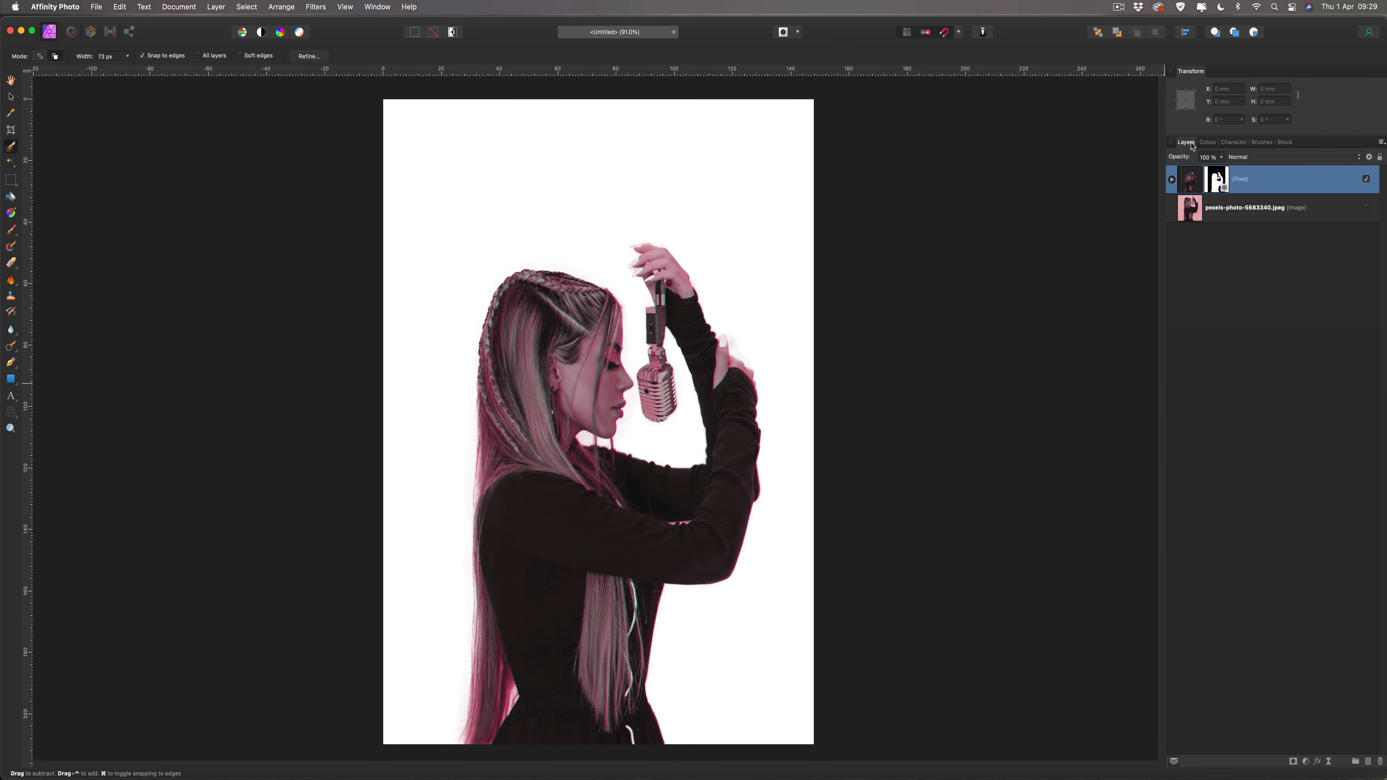
pyautogui.click(1193, 217)
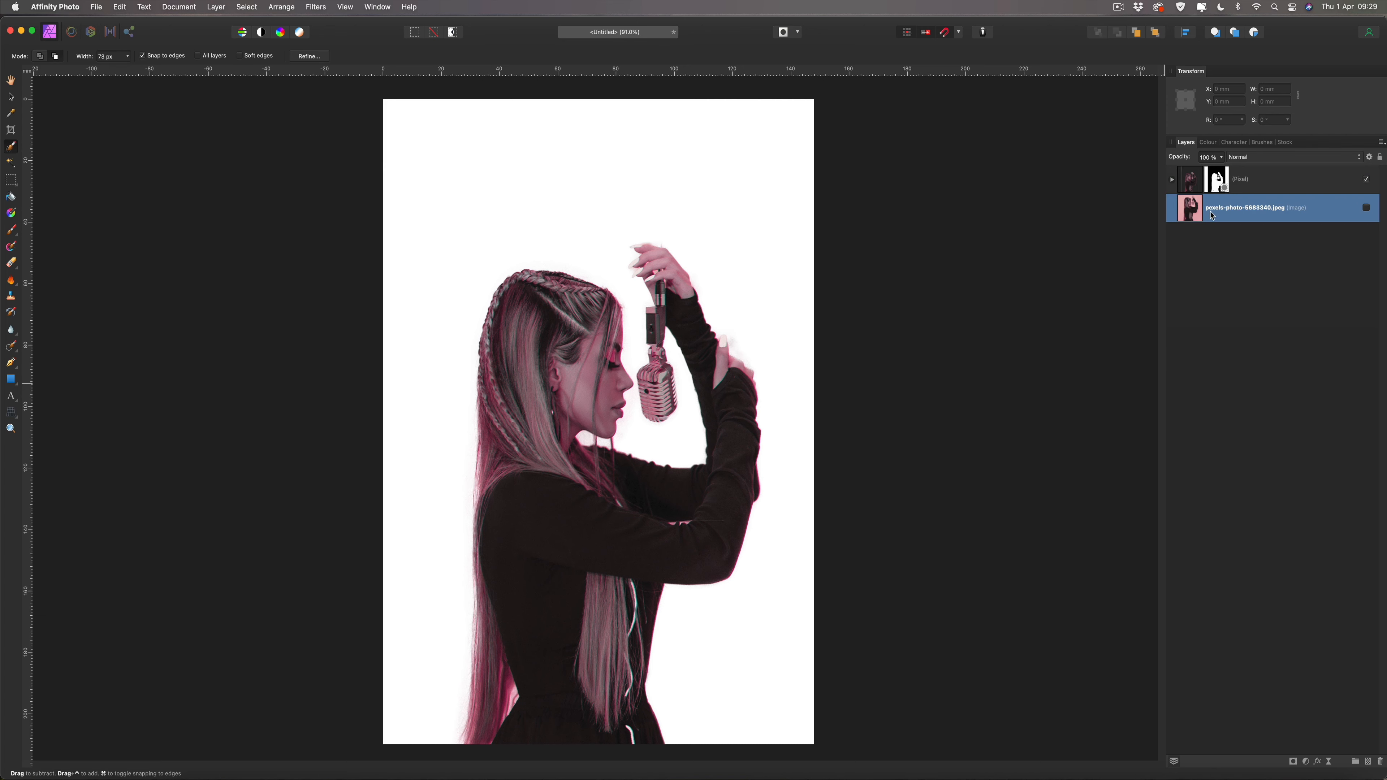
pyautogui.click(1193, 185)
pyautogui.click(1172, 180)
pyautogui.click(1172, 181)
pyautogui.click(1172, 181)
pyautogui.click(1172, 180)
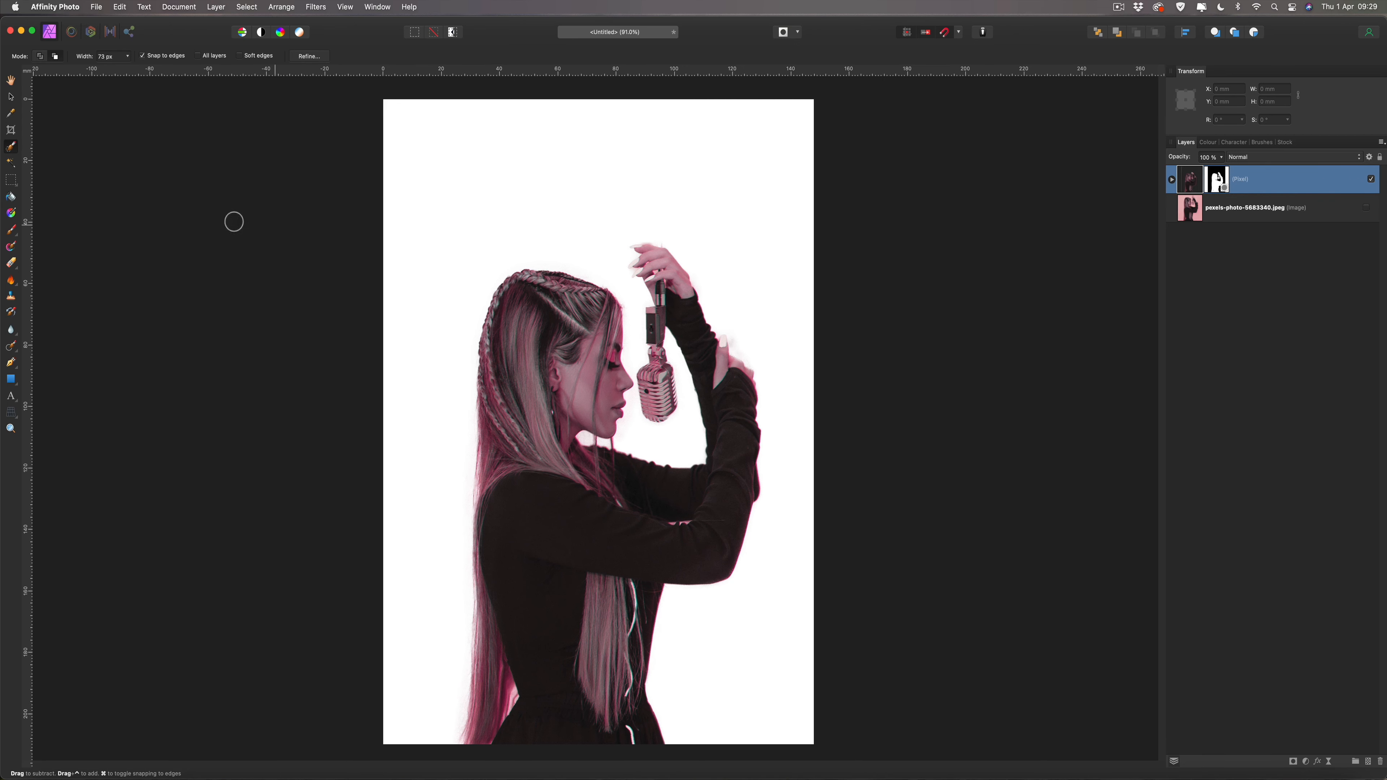
# Scale up the masked singer layer proportionally to nearly fill the page, shift it towards the page's left side, and deselect it.
pyautogui.click(9, 98)
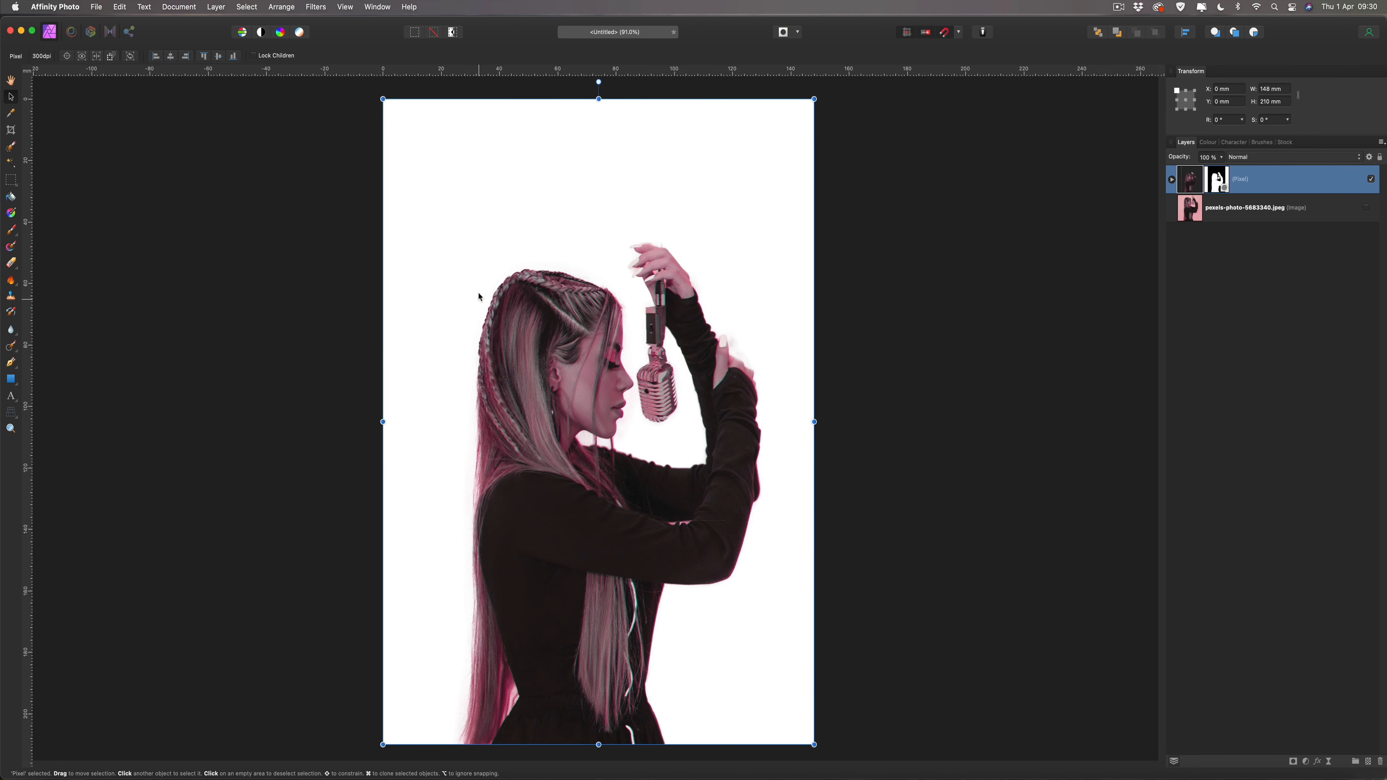
pyautogui.press('super+minus')
pyautogui.press('super+minus')
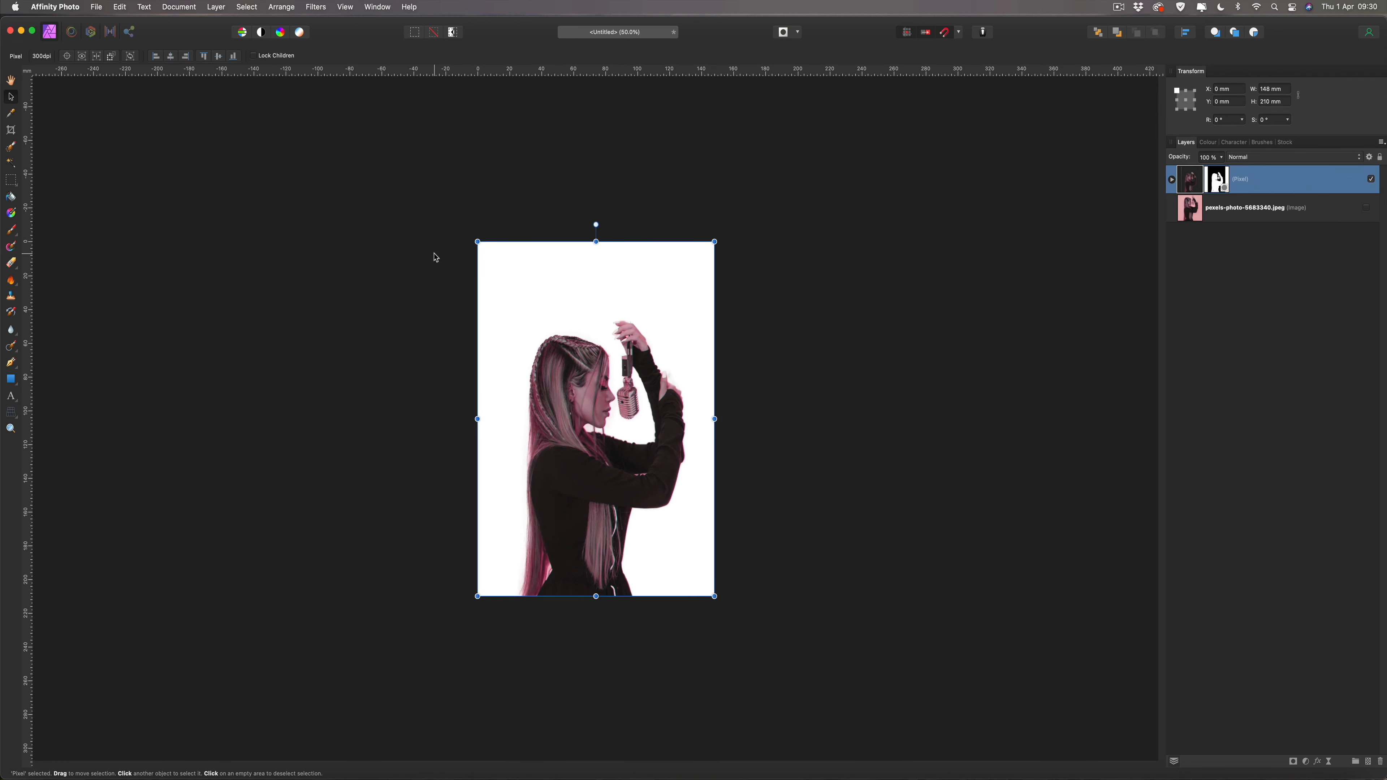
pyautogui.moveTo(714, 242); pyautogui.dragTo(841, 150)
pyautogui.moveTo(624, 309); pyautogui.dragTo(580, 309)
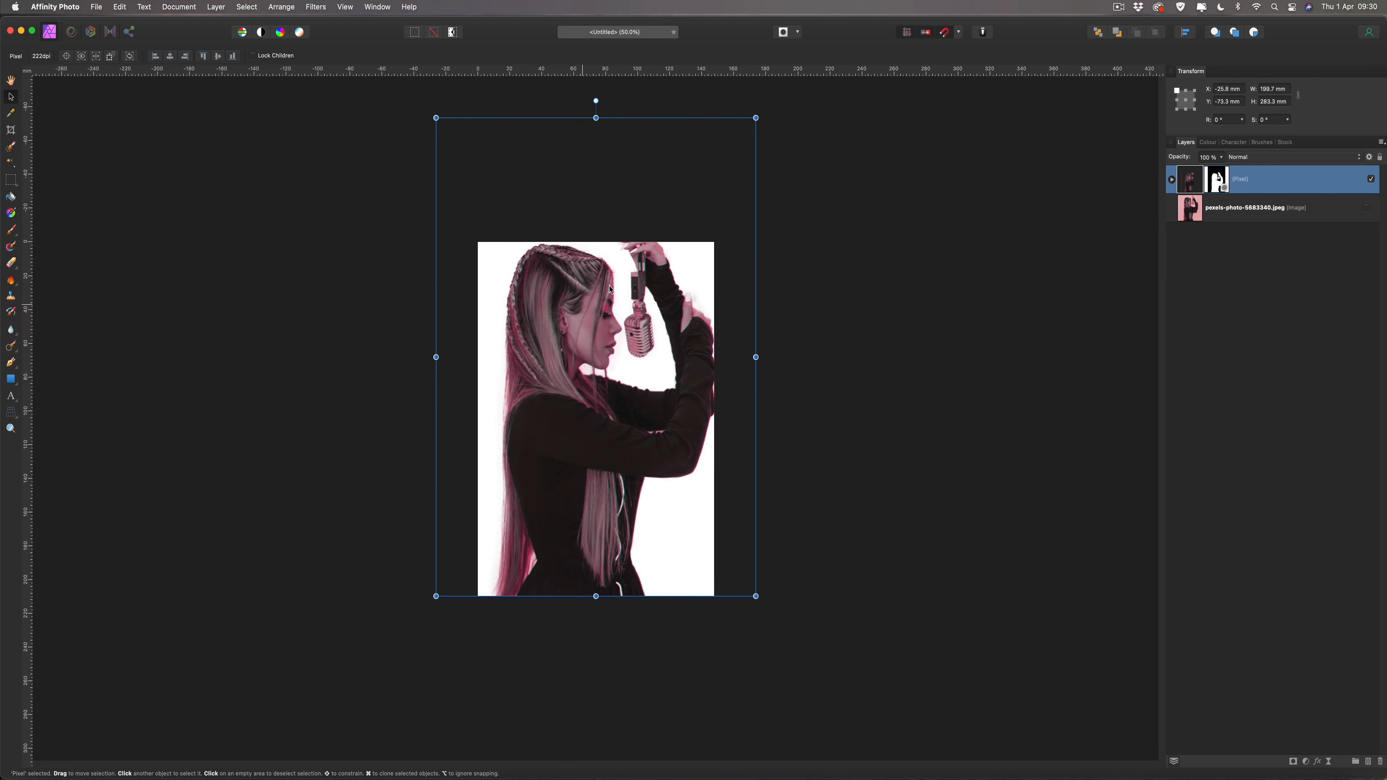
pyautogui.moveTo(756, 117); pyautogui.dragTo(749, 127)
pyautogui.click(844, 200)
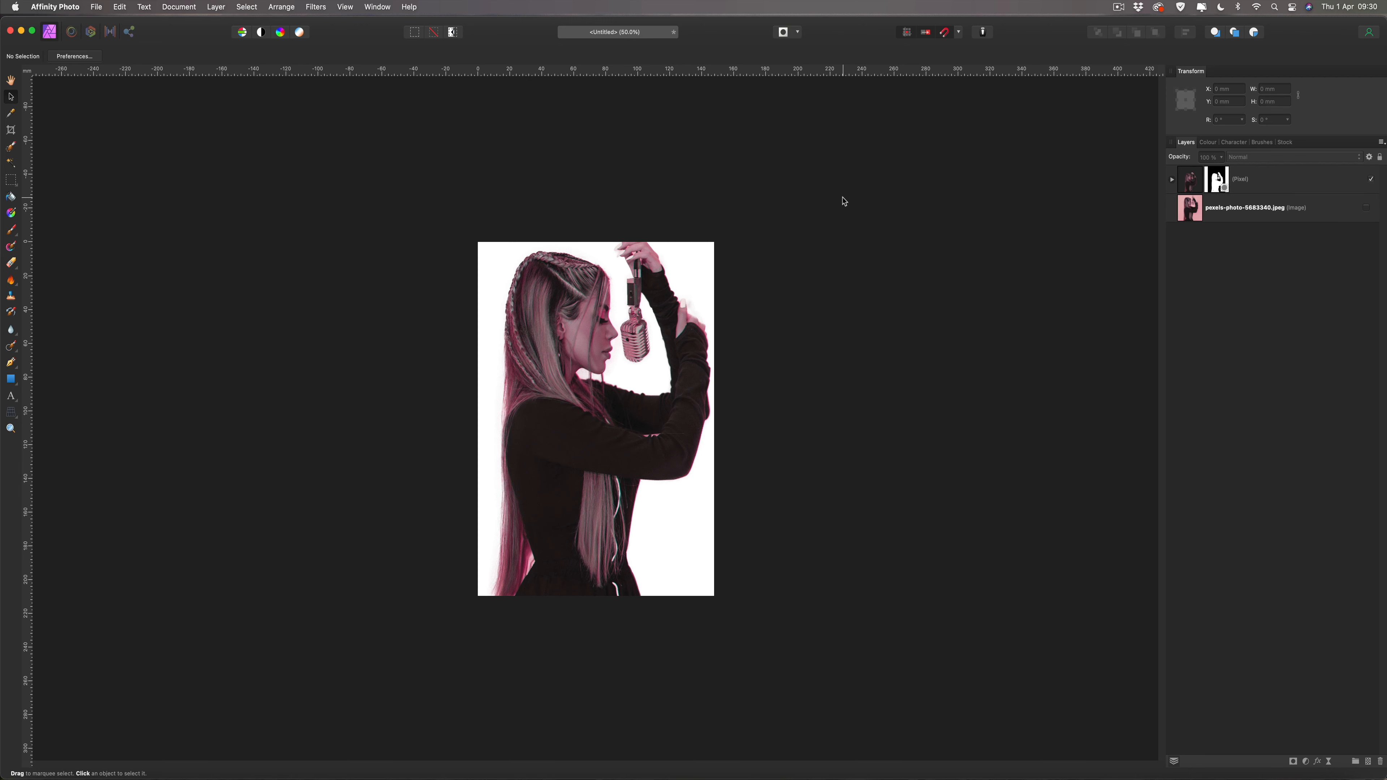
pyautogui.press('super+0')
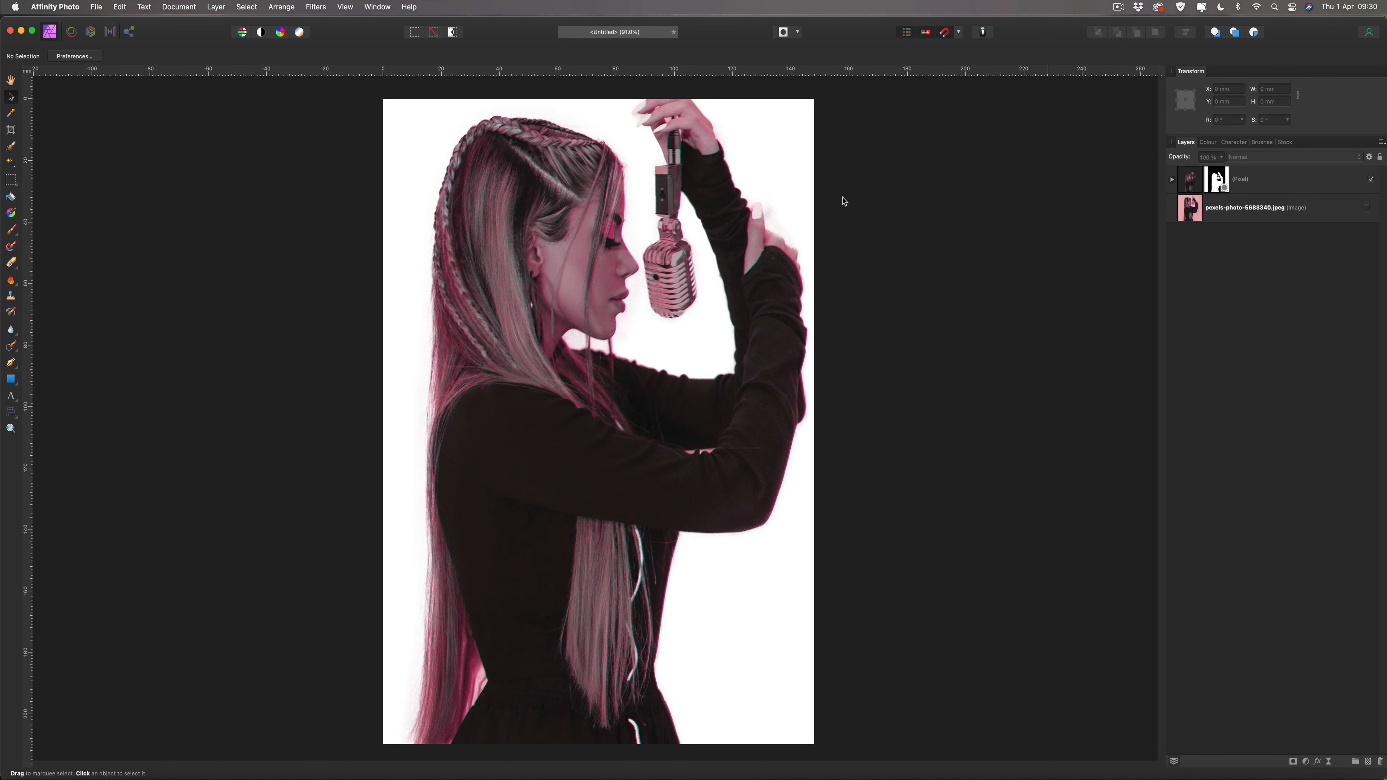
pyautogui.press('super+minus')
pyautogui.press('super+minus')
pyautogui.press('super+plus')
pyautogui.press('super+plus')
pyautogui.press('super+plus')
pyautogui.press('super+minus')
pyautogui.press('super+minus')
pyautogui.press('super+minus')
pyautogui.press('super+plus')
pyautogui.press('super+plus')
pyautogui.press('super+minus')
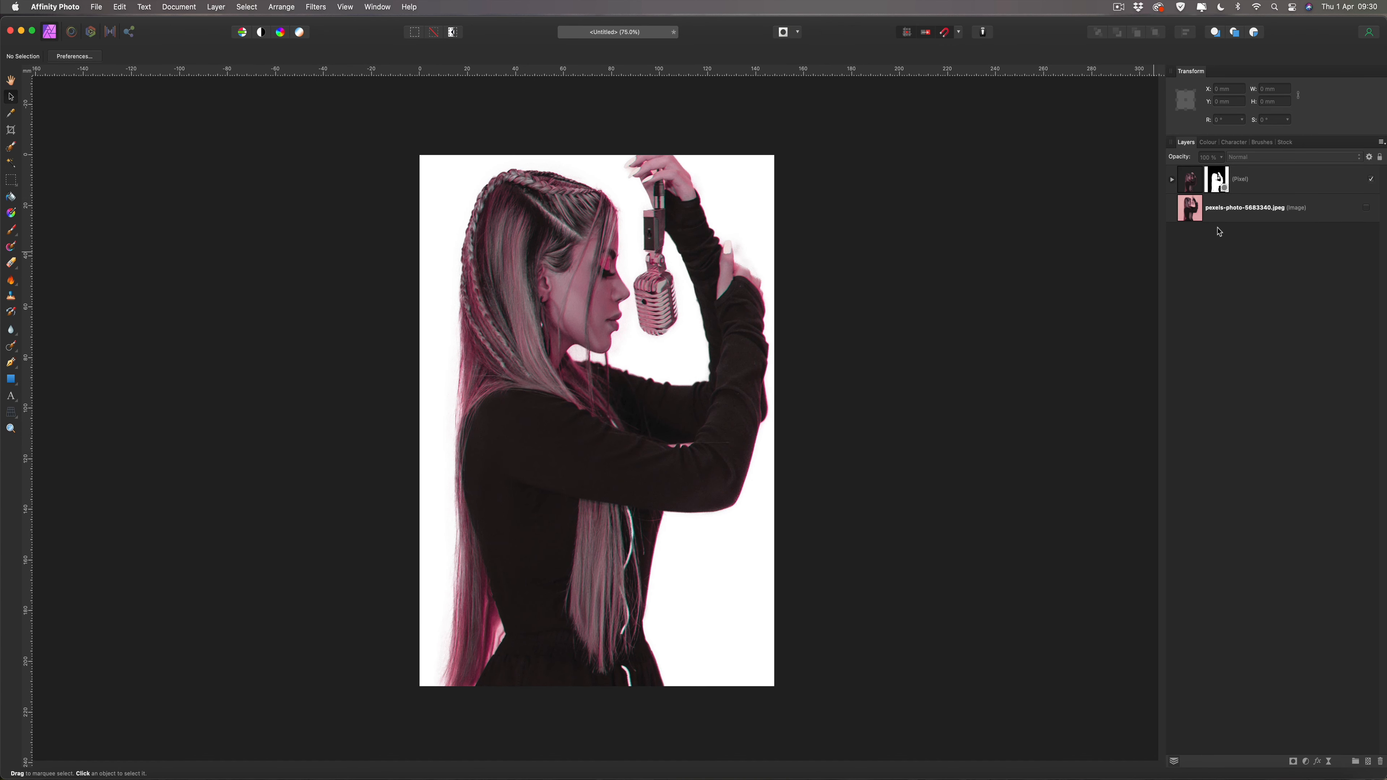
# Search the Pexels stock photos for "musician".
pyautogui.click(1286, 143)
pyautogui.moveTo(1275, 158); pyautogui.dragTo(1229, 160)
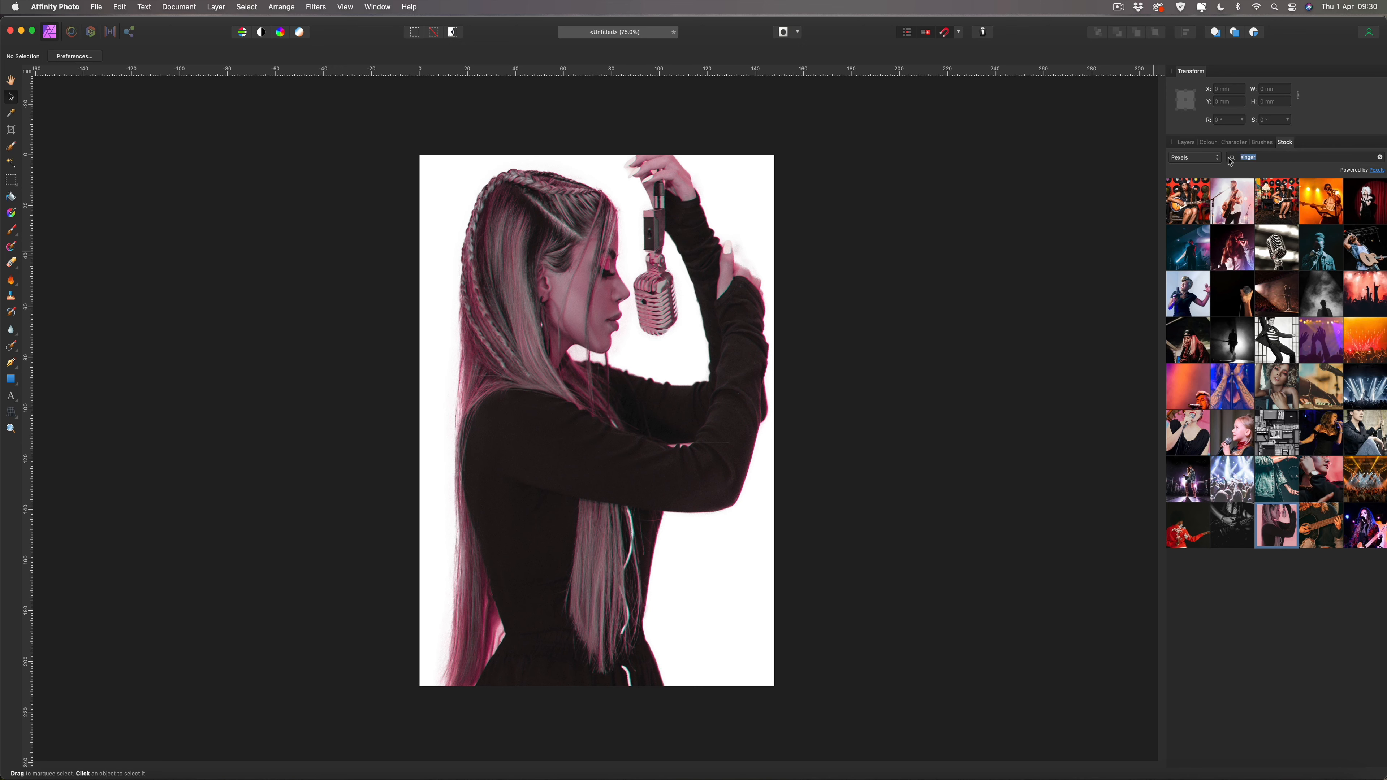
pyautogui.write('musicia')
pyautogui.press('Return')
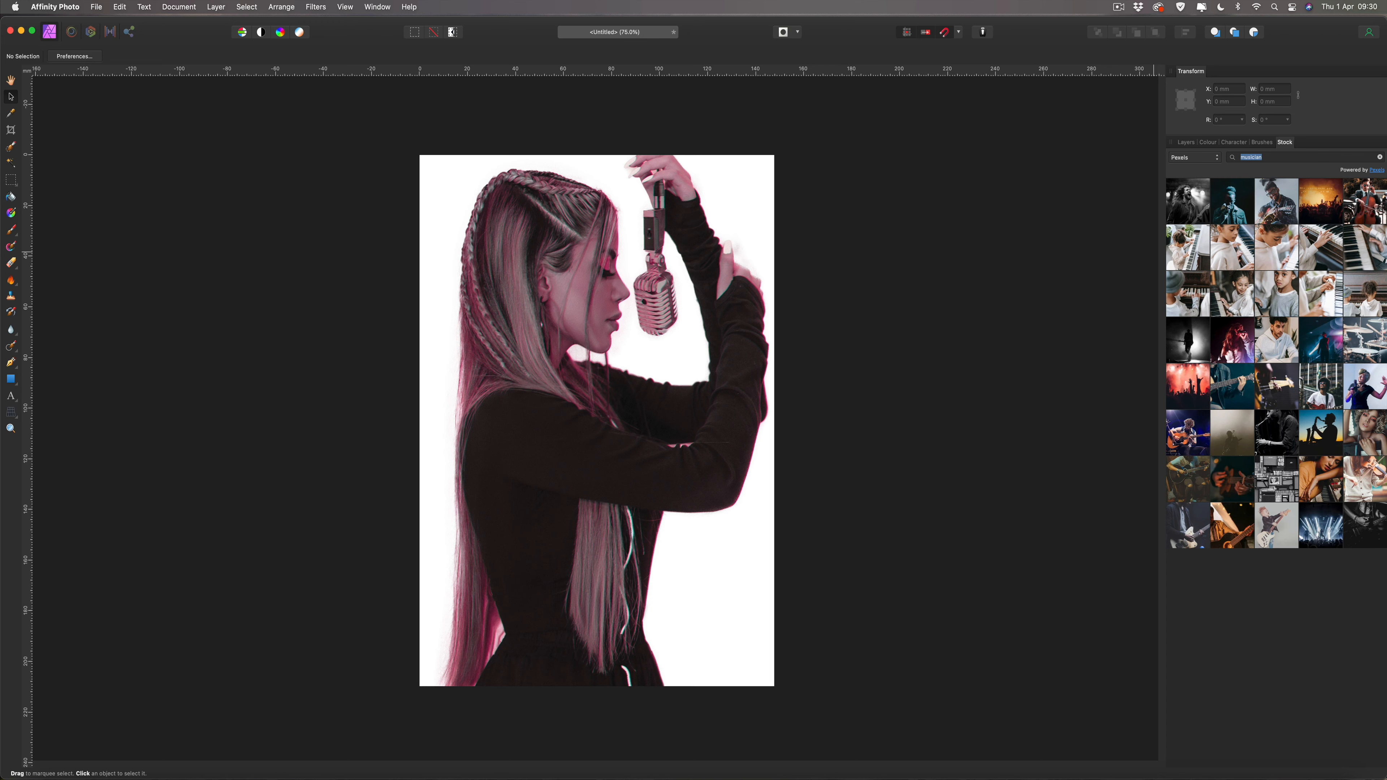
# Place the black-and-white screaming guitarist stock photo on the page and scale it down proportionally to about 171 × 114 mm.
pyautogui.click(1186, 203)
pyautogui.moveTo(1189, 208); pyautogui.dragTo(617, 364)
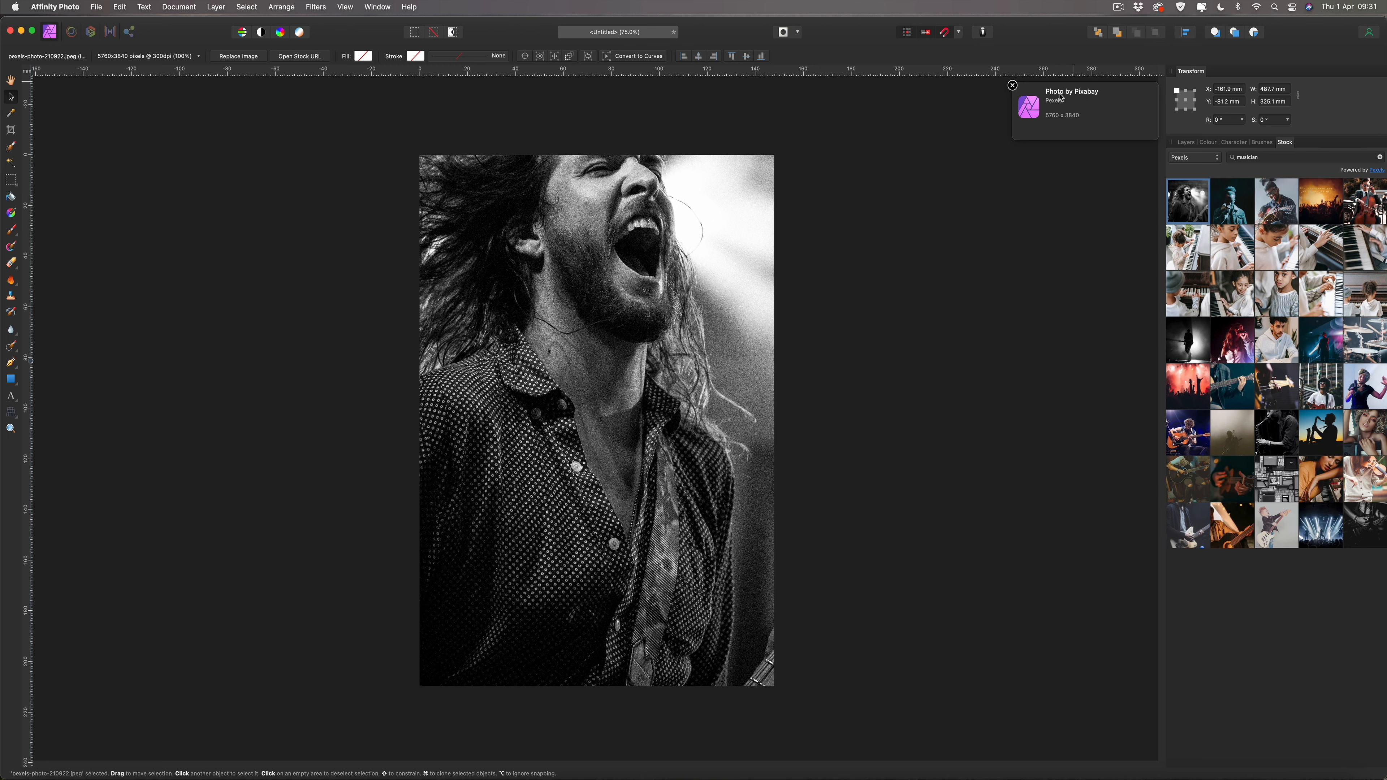
pyautogui.click(1011, 87)
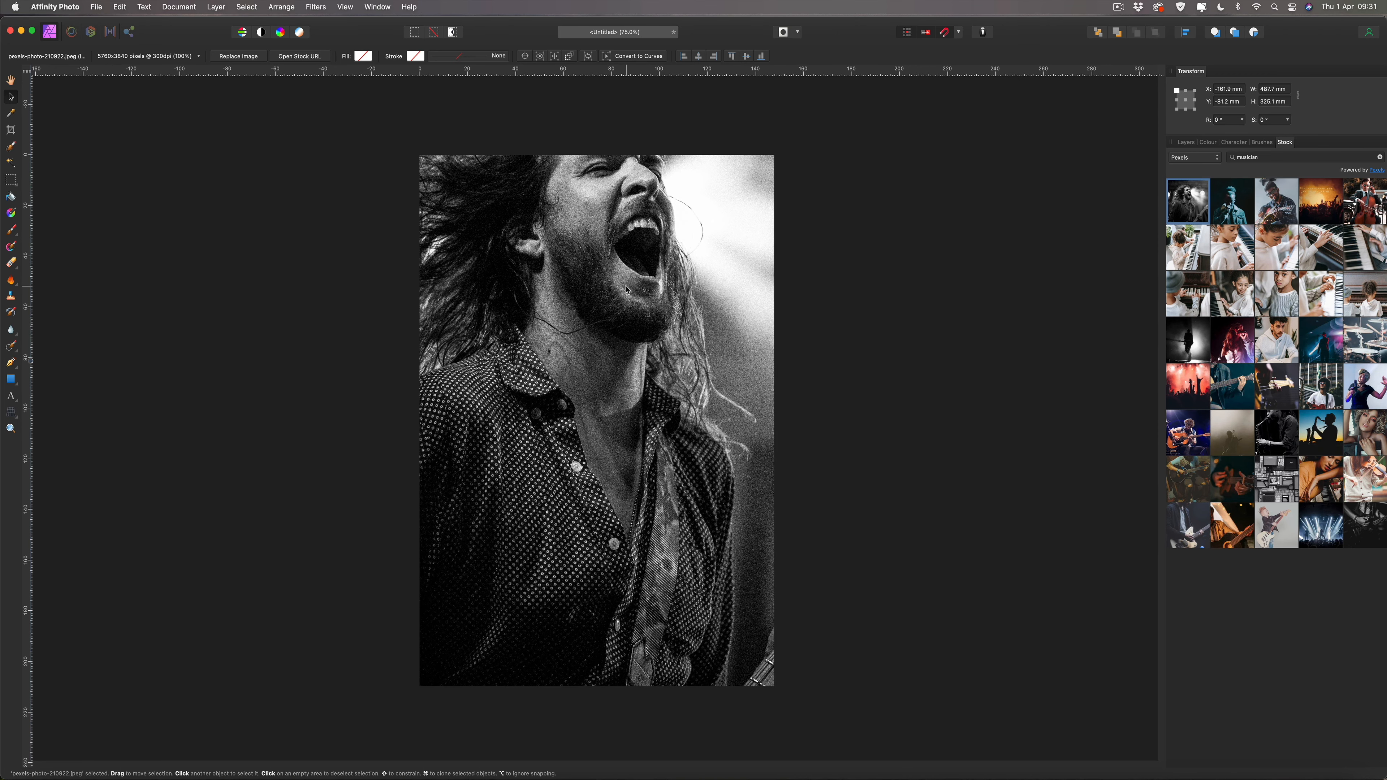
pyautogui.press('super+minus')
pyautogui.press('super+minus')
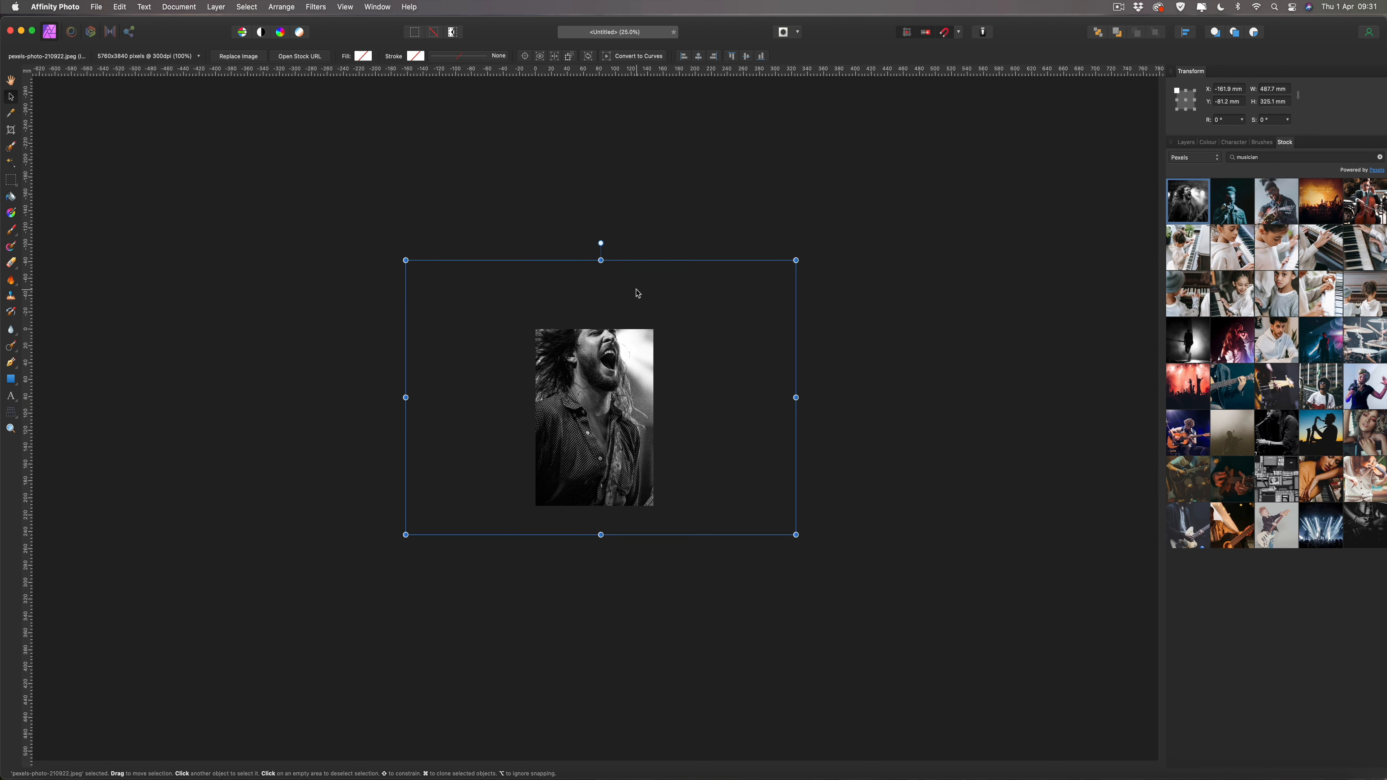
pyautogui.moveTo(406, 260); pyautogui.dragTo(553, 381)
pyautogui.press('super+1')
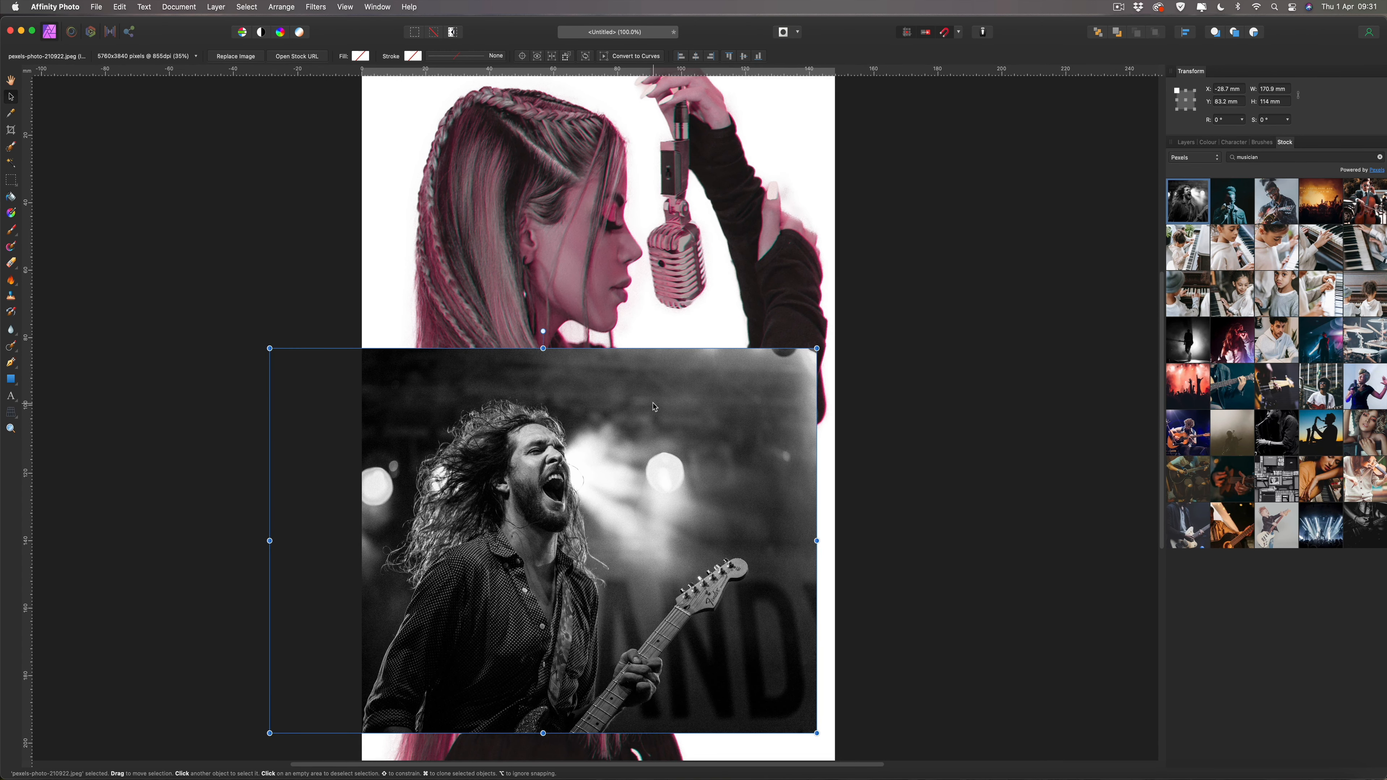
# With the guitarist photo at 30% opacity, enlarge it to about 190 × 127 mm and position it over the singer's torso at the page's lower edge.
pyautogui.click(1188, 143)
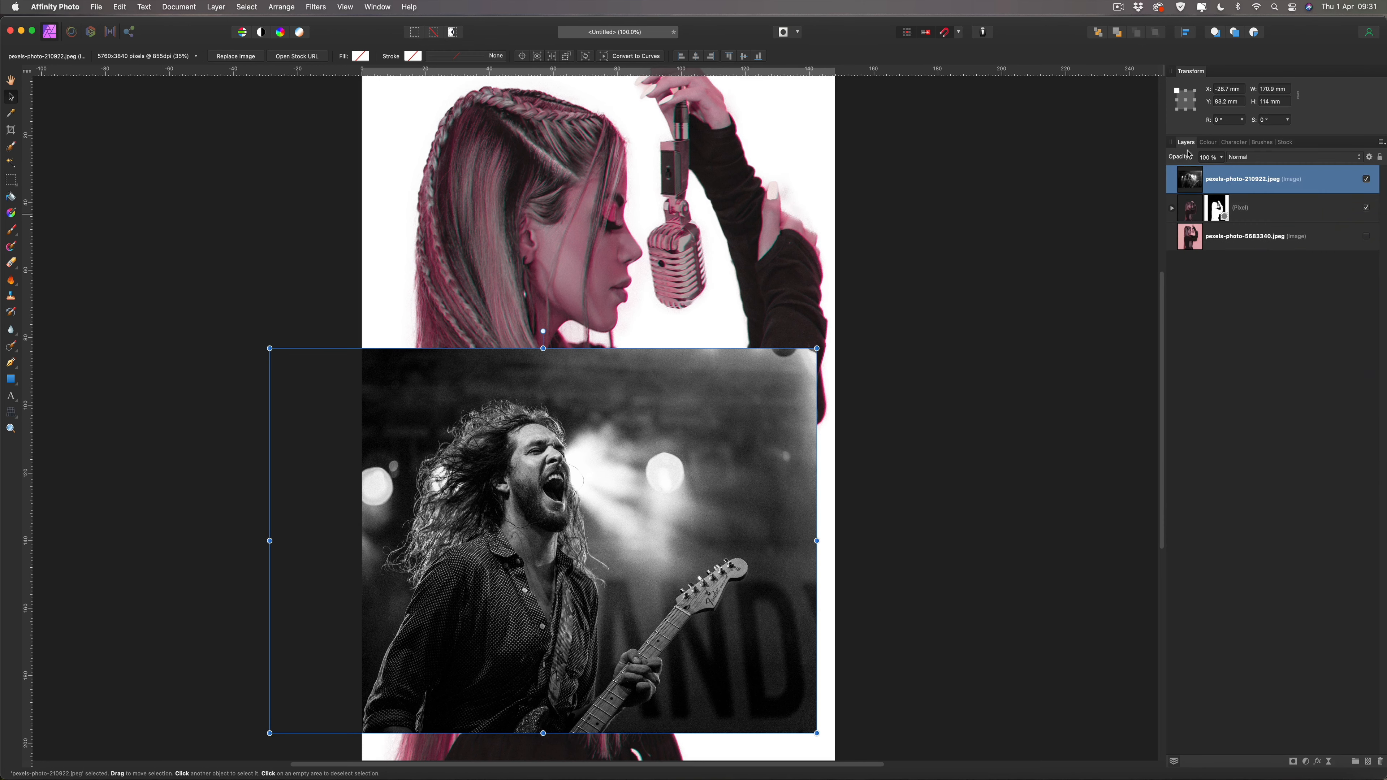
pyautogui.click(1222, 158)
pyautogui.moveTo(1221, 171); pyautogui.dragTo(1159, 173)
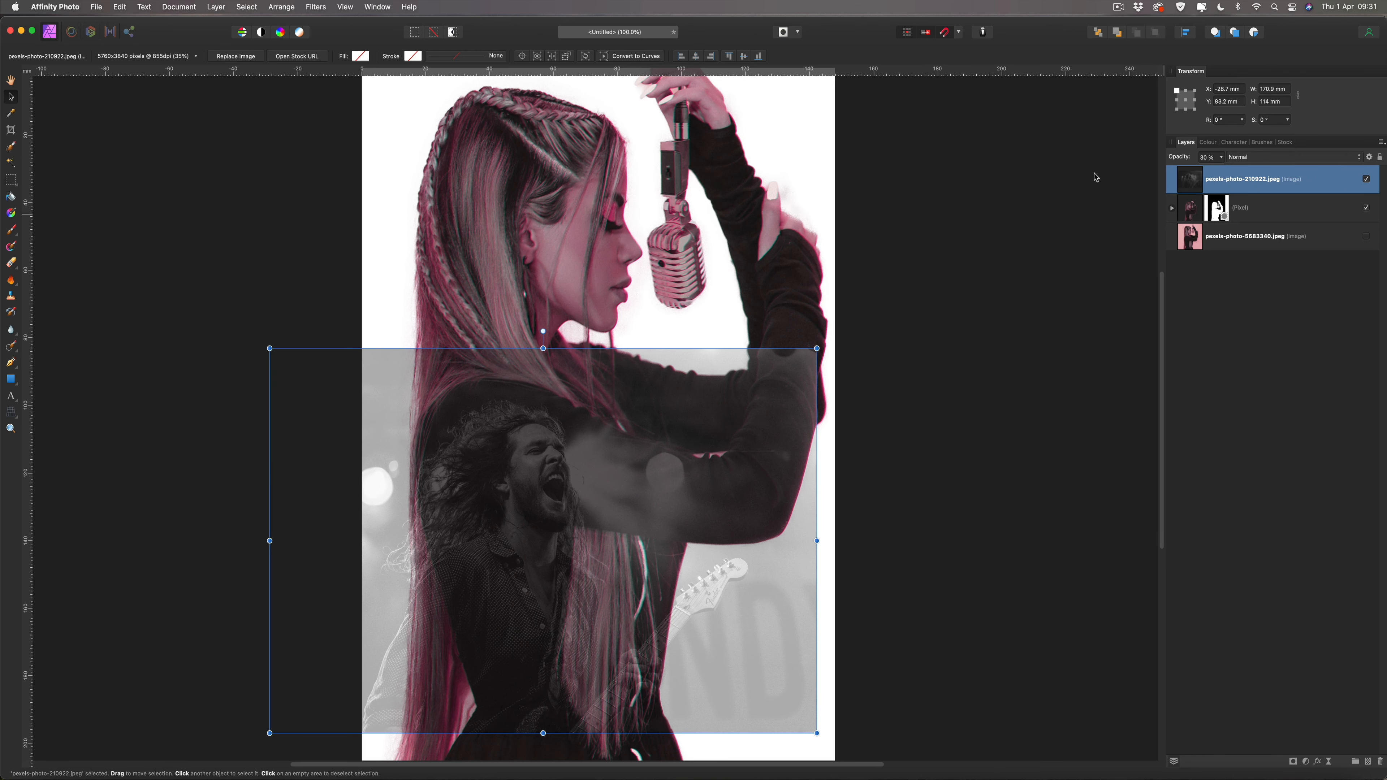
pyautogui.scroll(-5, 800, 549)
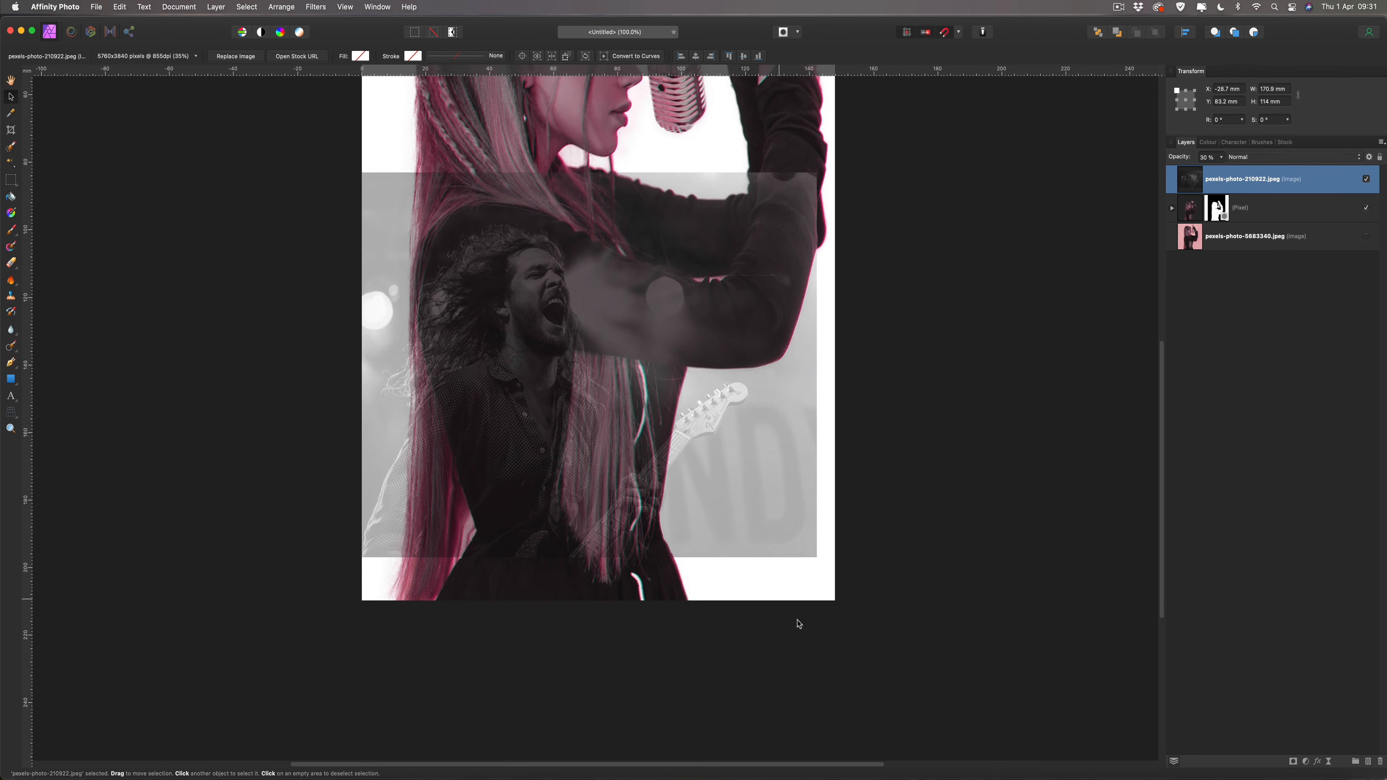
pyautogui.moveTo(817, 556); pyautogui.dragTo(864, 625)
pyautogui.moveTo(568, 377); pyautogui.dragTo(486, 368)
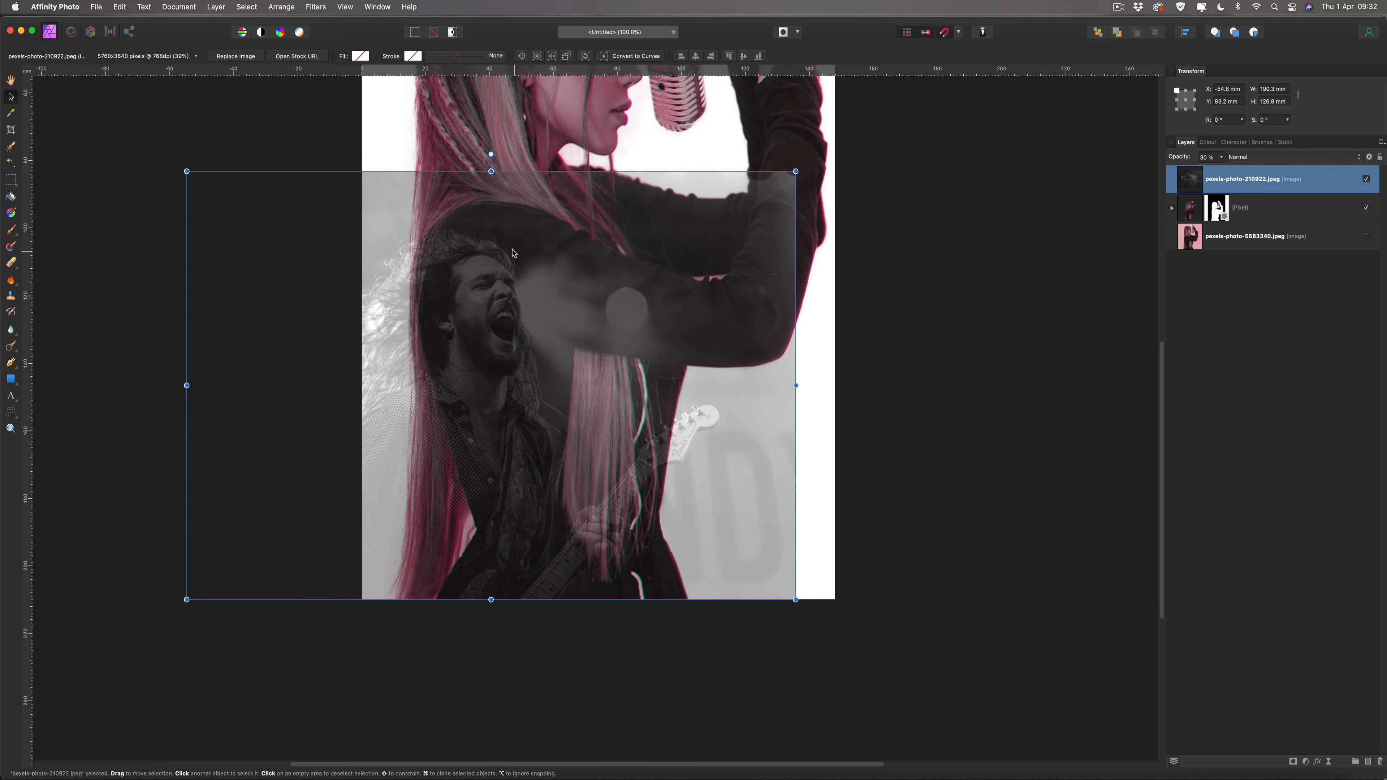
pyautogui.moveTo(517, 251); pyautogui.dragTo(524, 251)
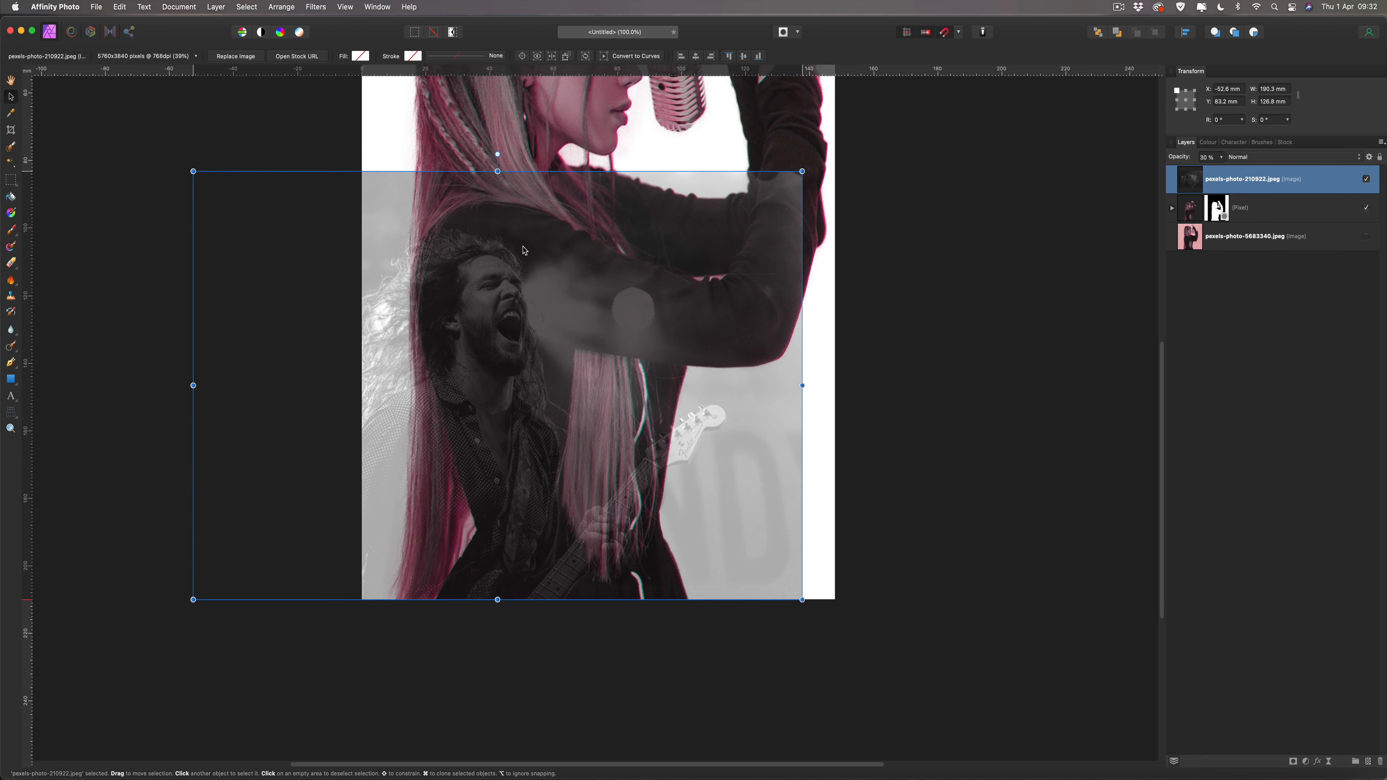
# Restore the guitarist photo layer's opacity to 100%.
pyautogui.click(1221, 158)
pyautogui.moveTo(1222, 171); pyautogui.dragTo(1304, 175)
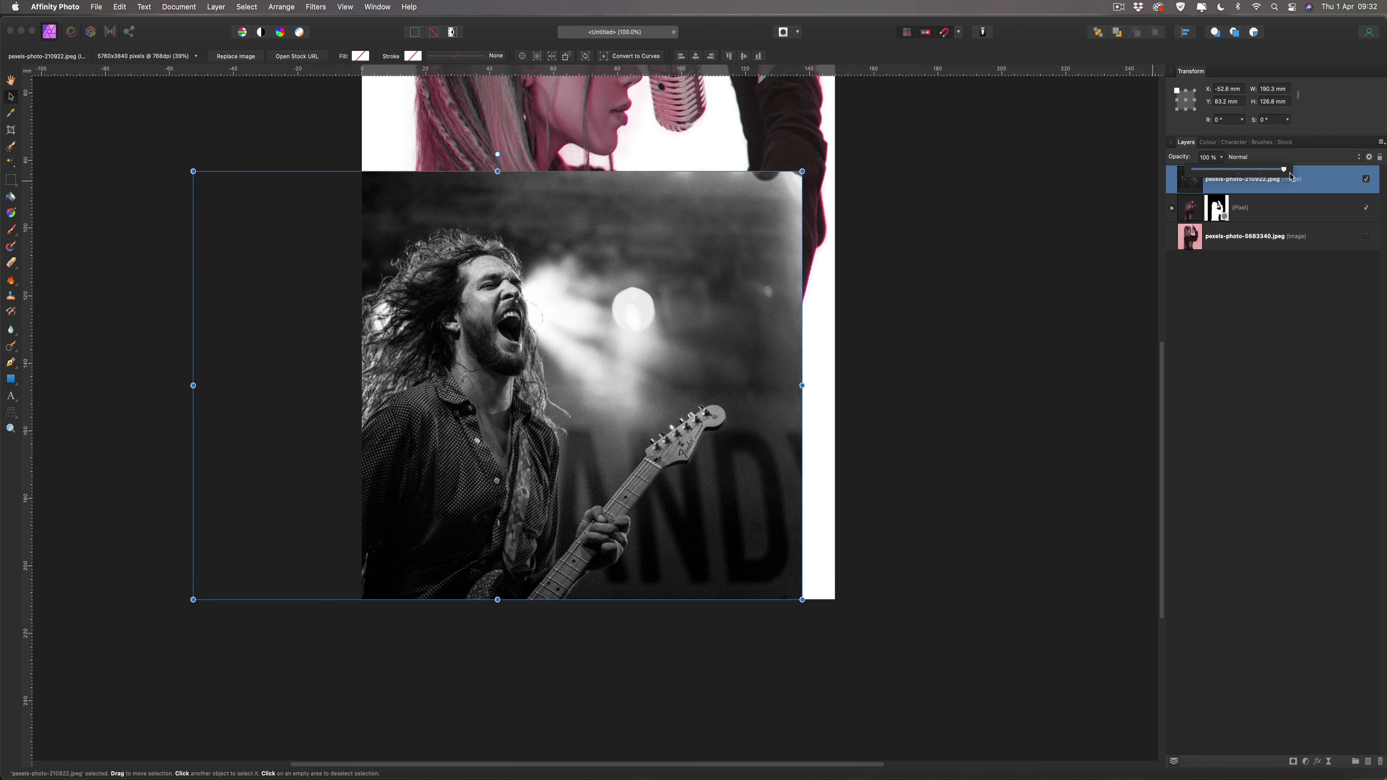
pyautogui.click(1174, 166)
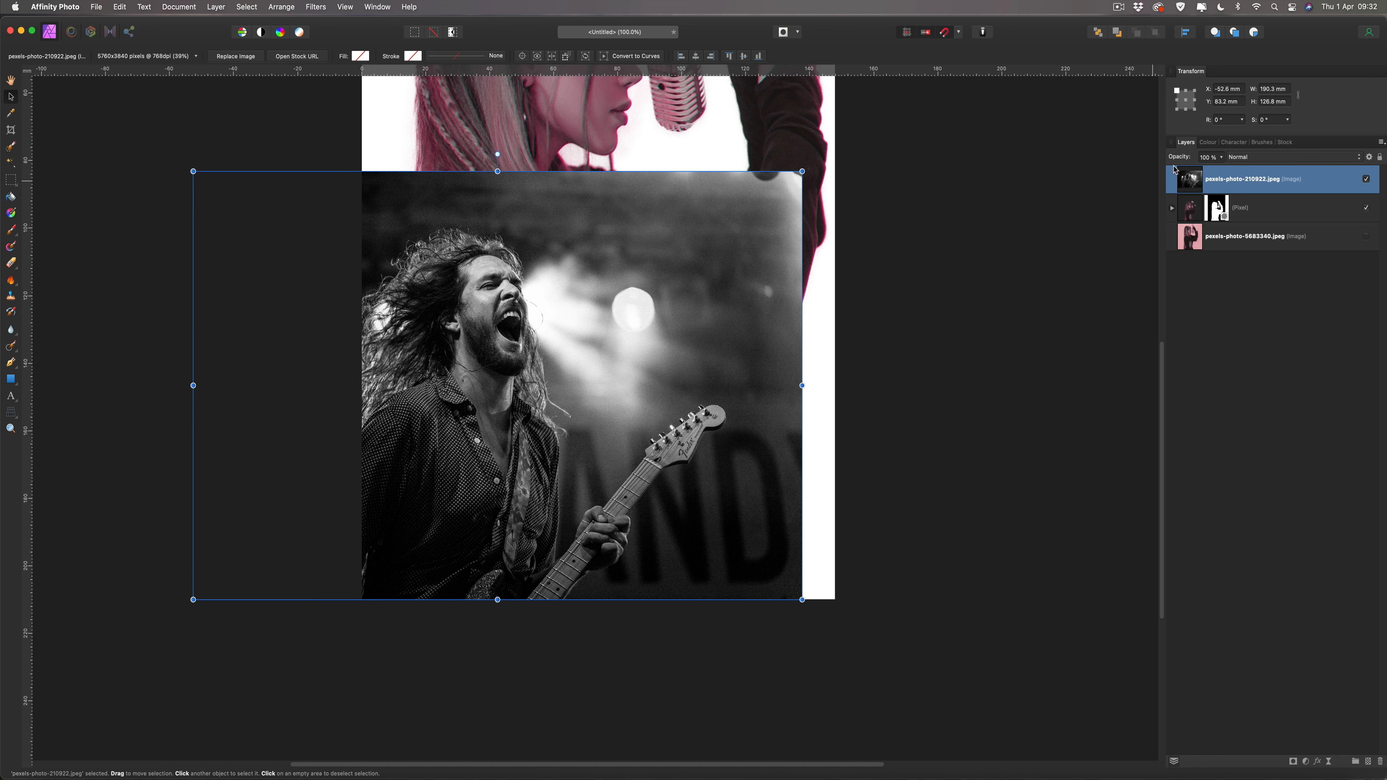
# Copy the singer layer's mask and nest the copy inside the guitarist photo layer as its mask.
pyautogui.click(1173, 209)
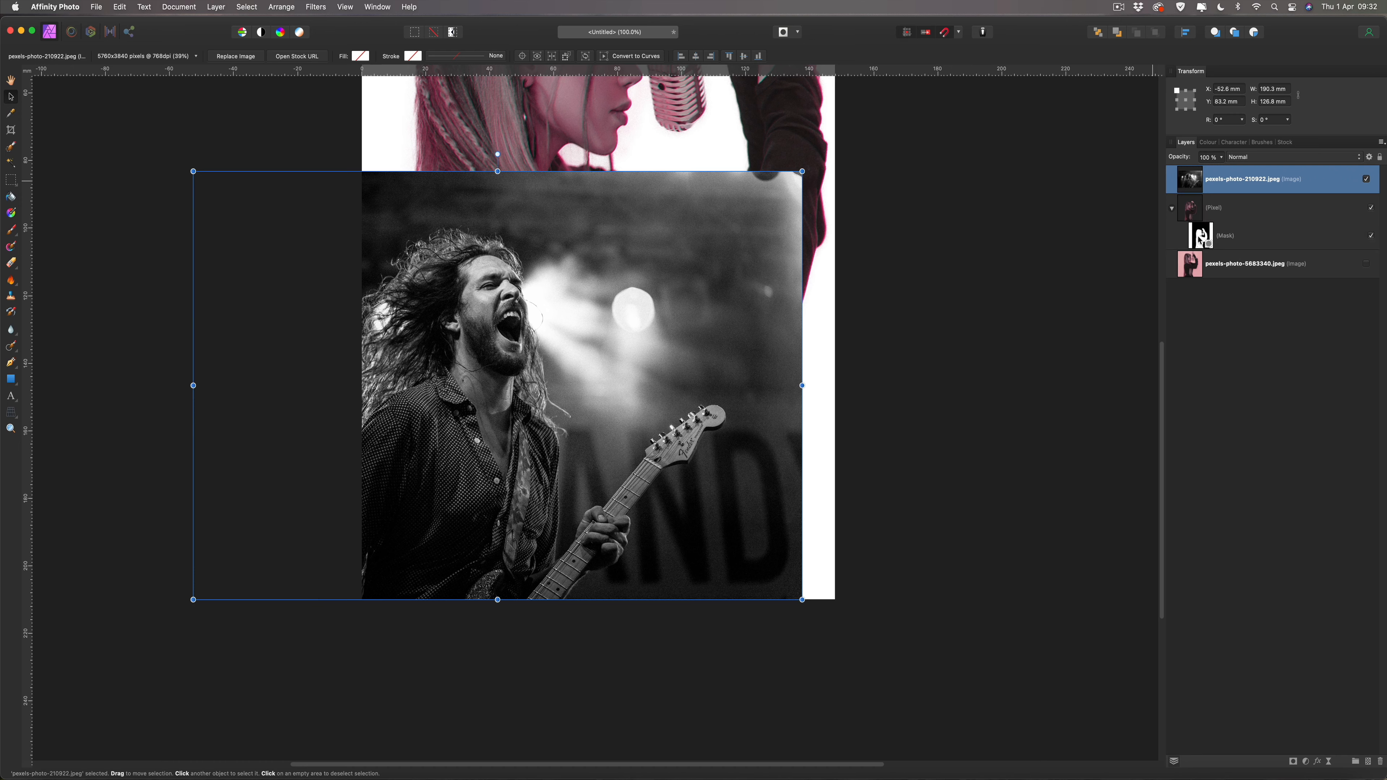
pyautogui.click(1200, 236)
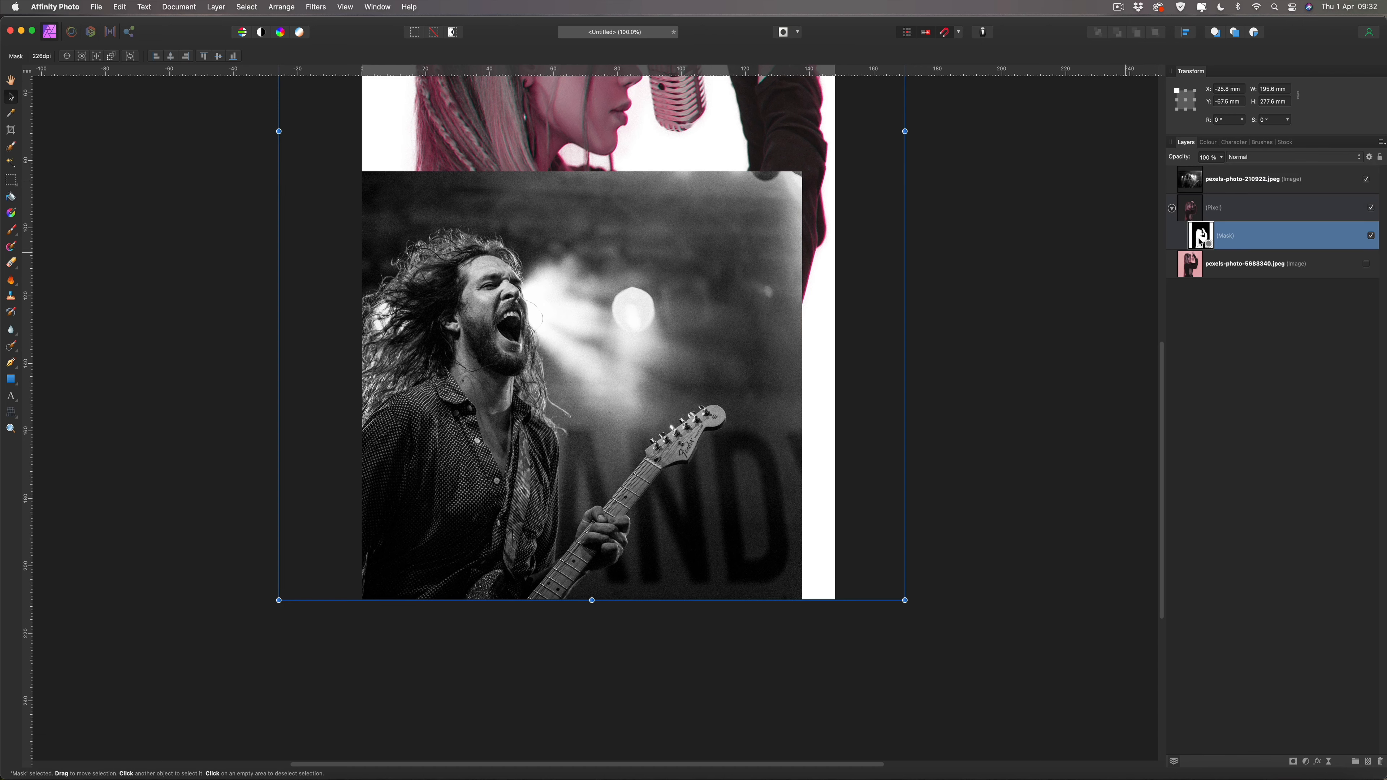
pyautogui.click(1232, 182)
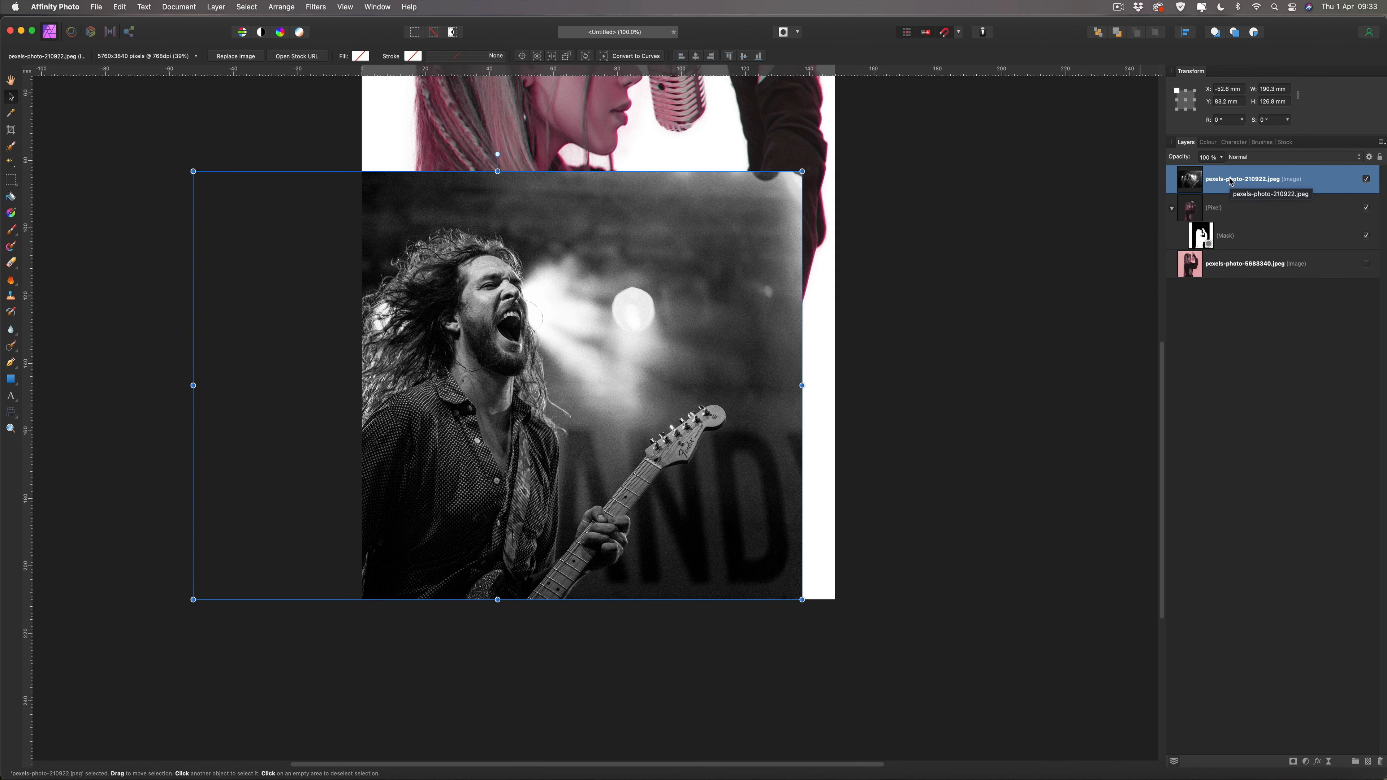
pyautogui.press('super+v')
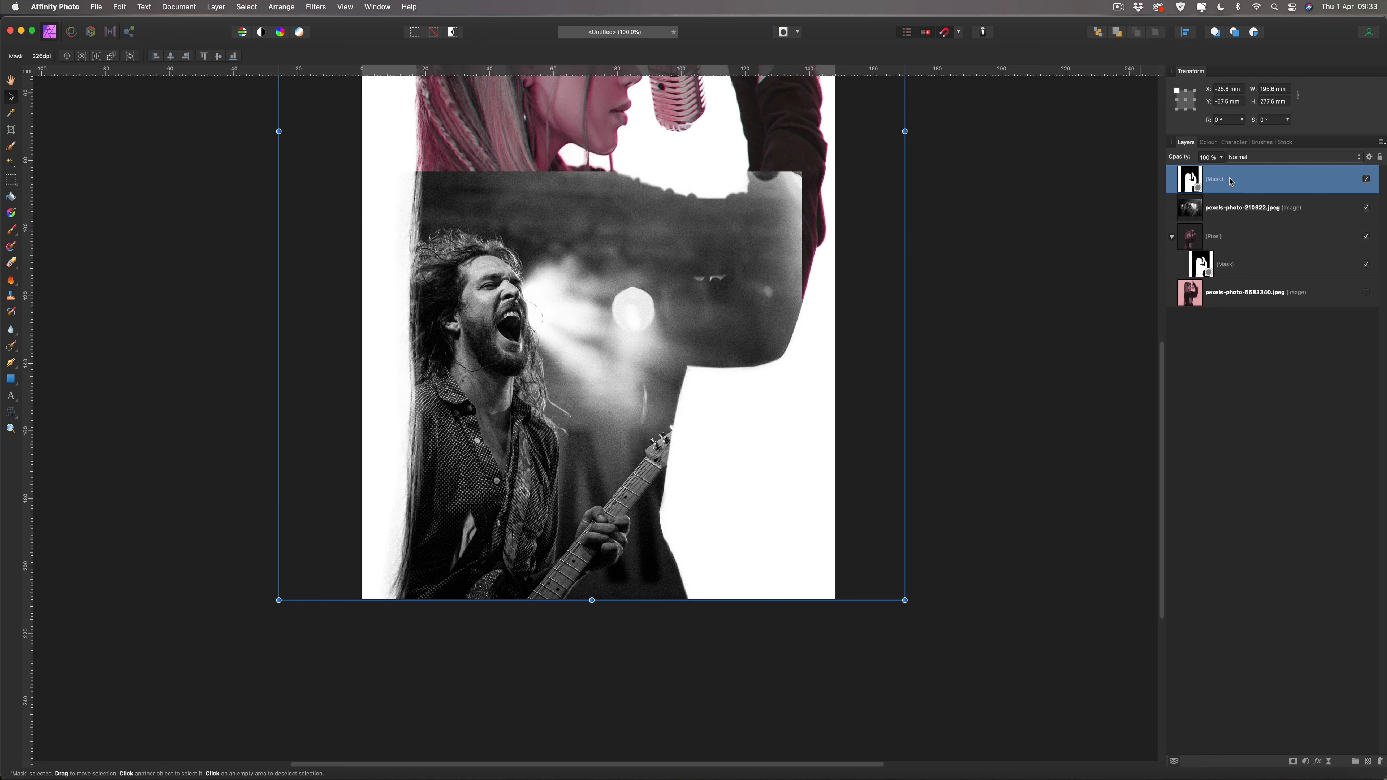
pyautogui.moveTo(1191, 183); pyautogui.dragTo(1238, 224)
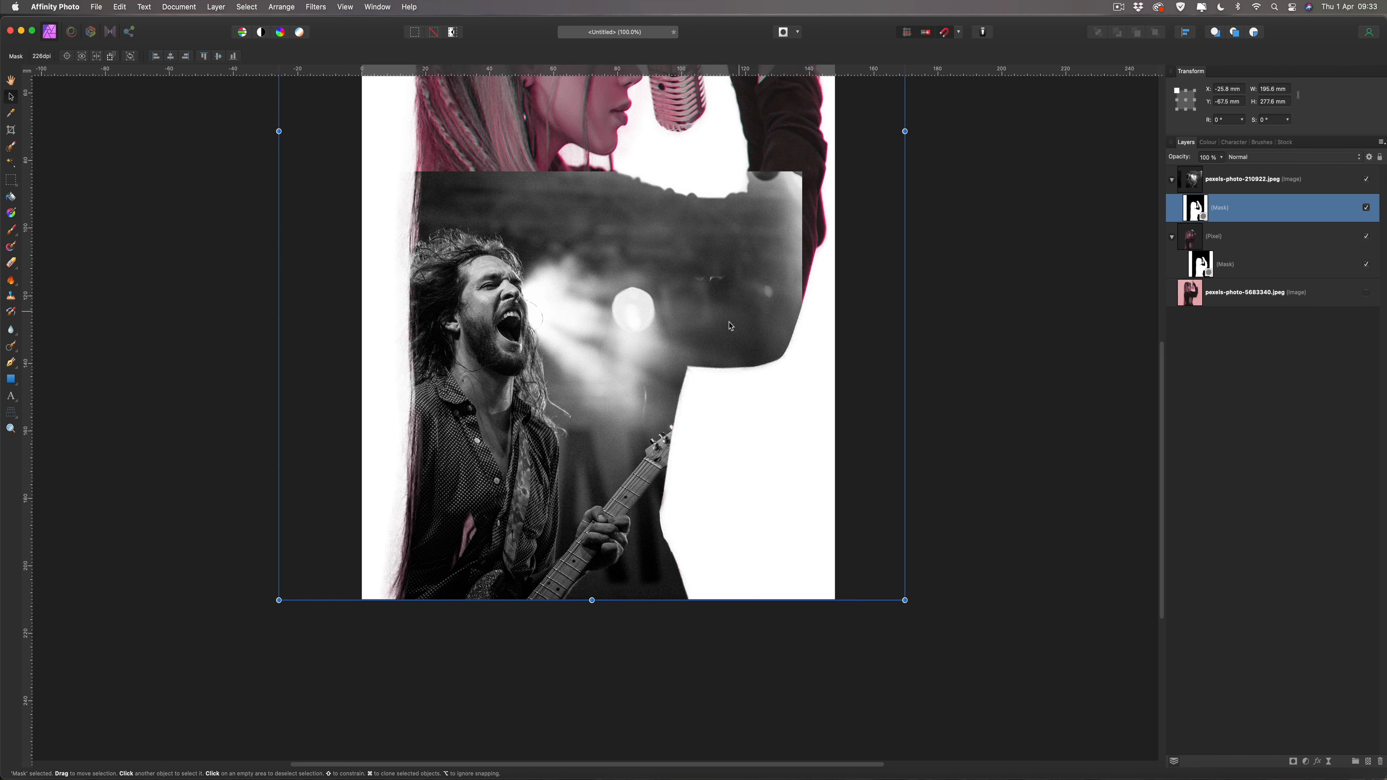
# Set up a soft black Paint Brush about 283 px wide for painting on the guitarist photo's mask.
pyautogui.press('super+minus')
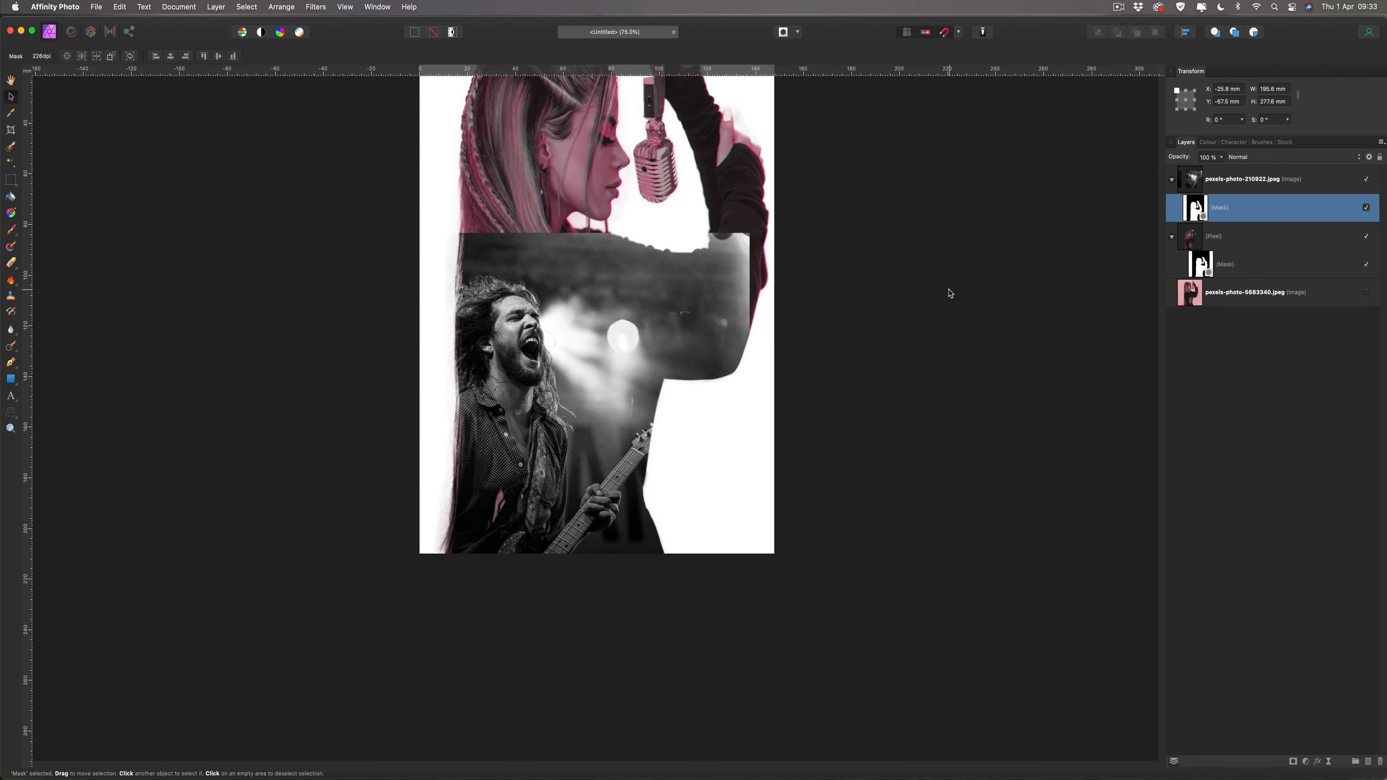
pyautogui.scroll(-2, 949, 293)
pyautogui.hscroll(-2, 949, 294)
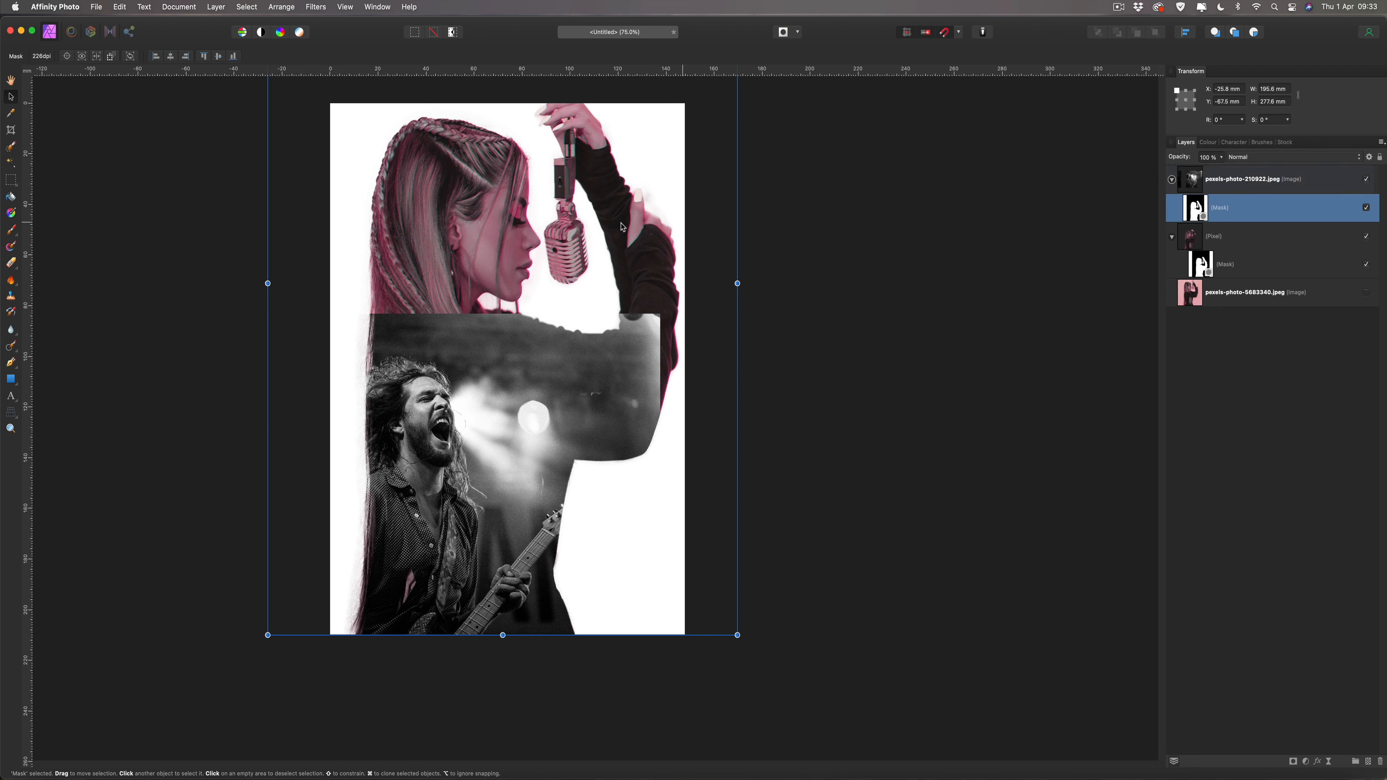
pyautogui.click(11, 232)
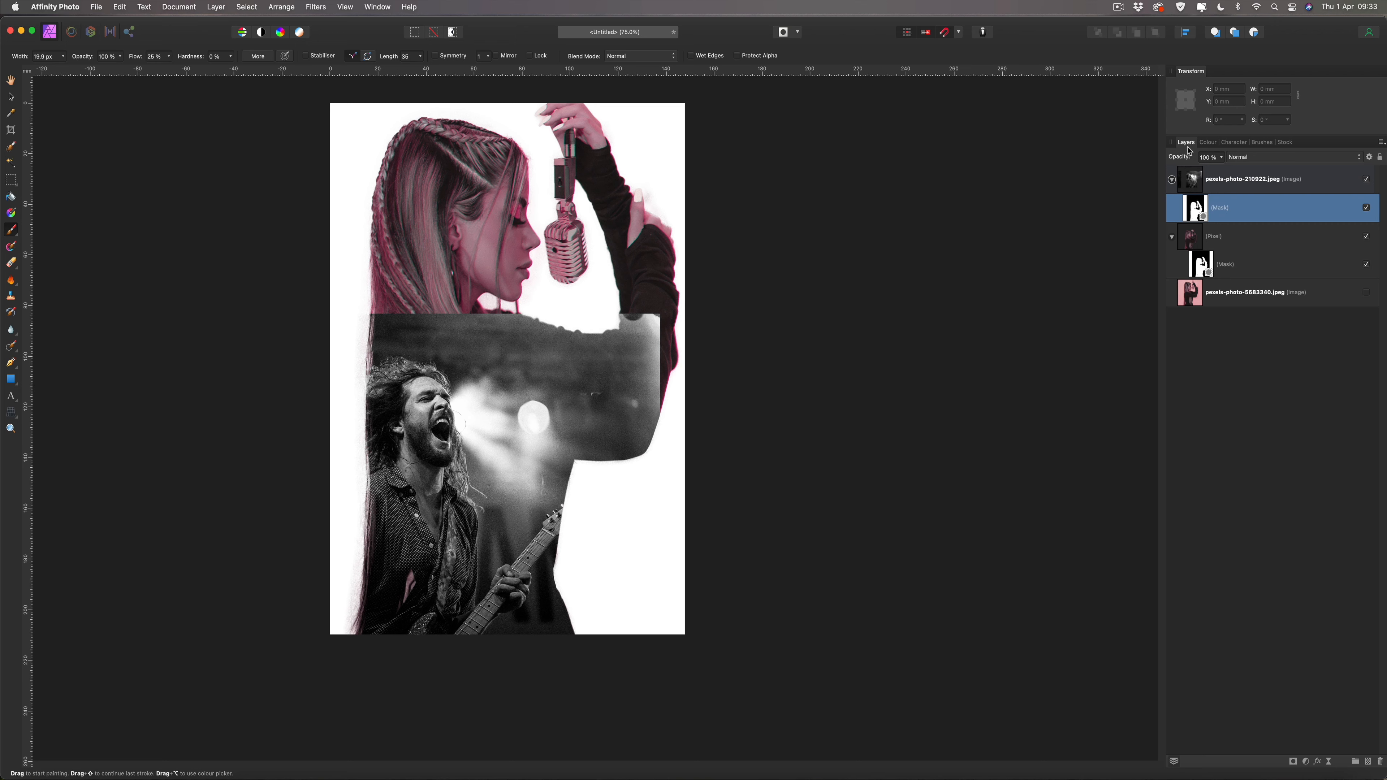
pyautogui.click(1207, 143)
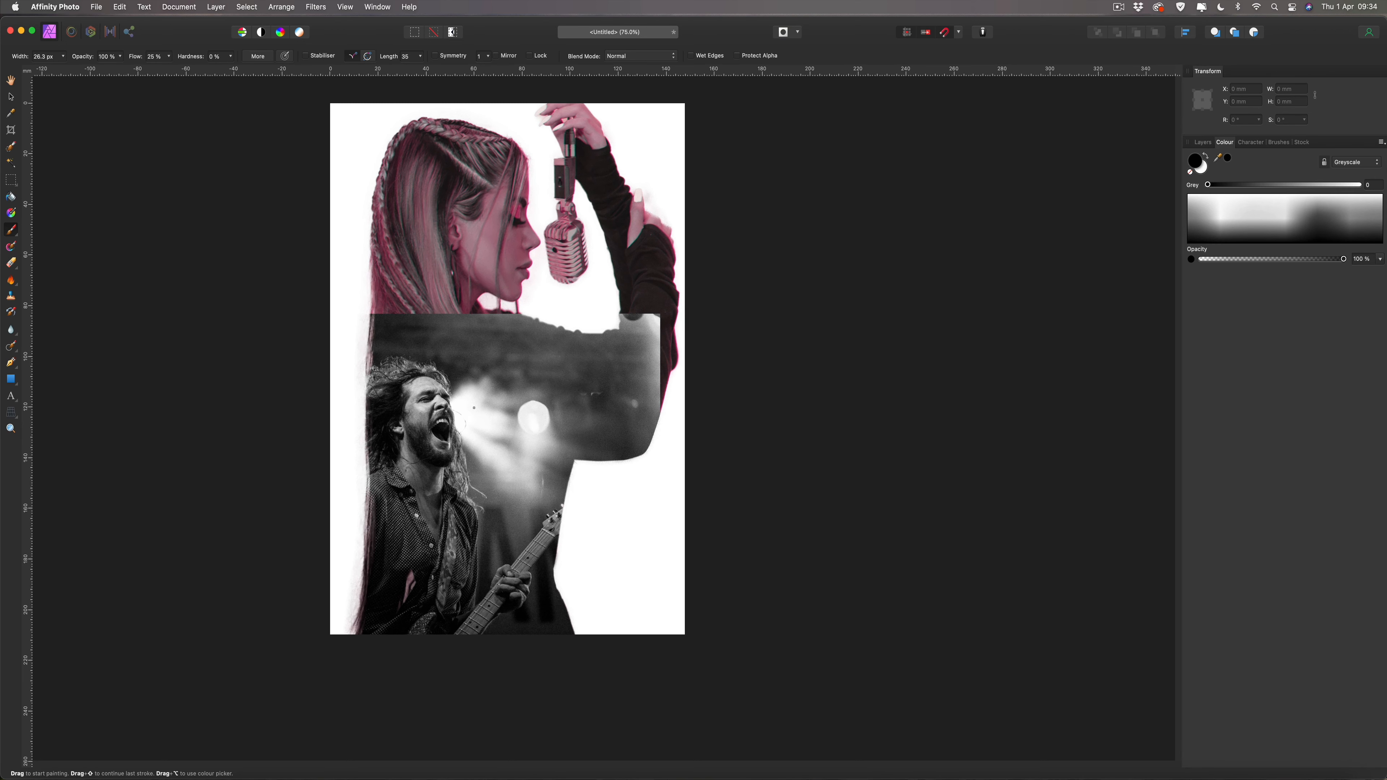
pyautogui.press(']')
pyautogui.press(']')
# Try hiding the guitarist with black and restoring him with white on the mask, and undo the test strokes.
pyautogui.moveTo(414, 310)
pyautogui.mouseDown()
pyautogui.moveTo(419, 437)
pyautogui.moveTo(452, 526)
pyautogui.moveTo(412, 562)
pyautogui.moveTo(386, 415)
pyautogui.moveTo(388, 498)
pyautogui.moveTo(426, 312)
pyautogui.moveTo(453, 480)
pyautogui.moveTo(476, 346)
pyautogui.moveTo(457, 355)
pyautogui.mouseUp()
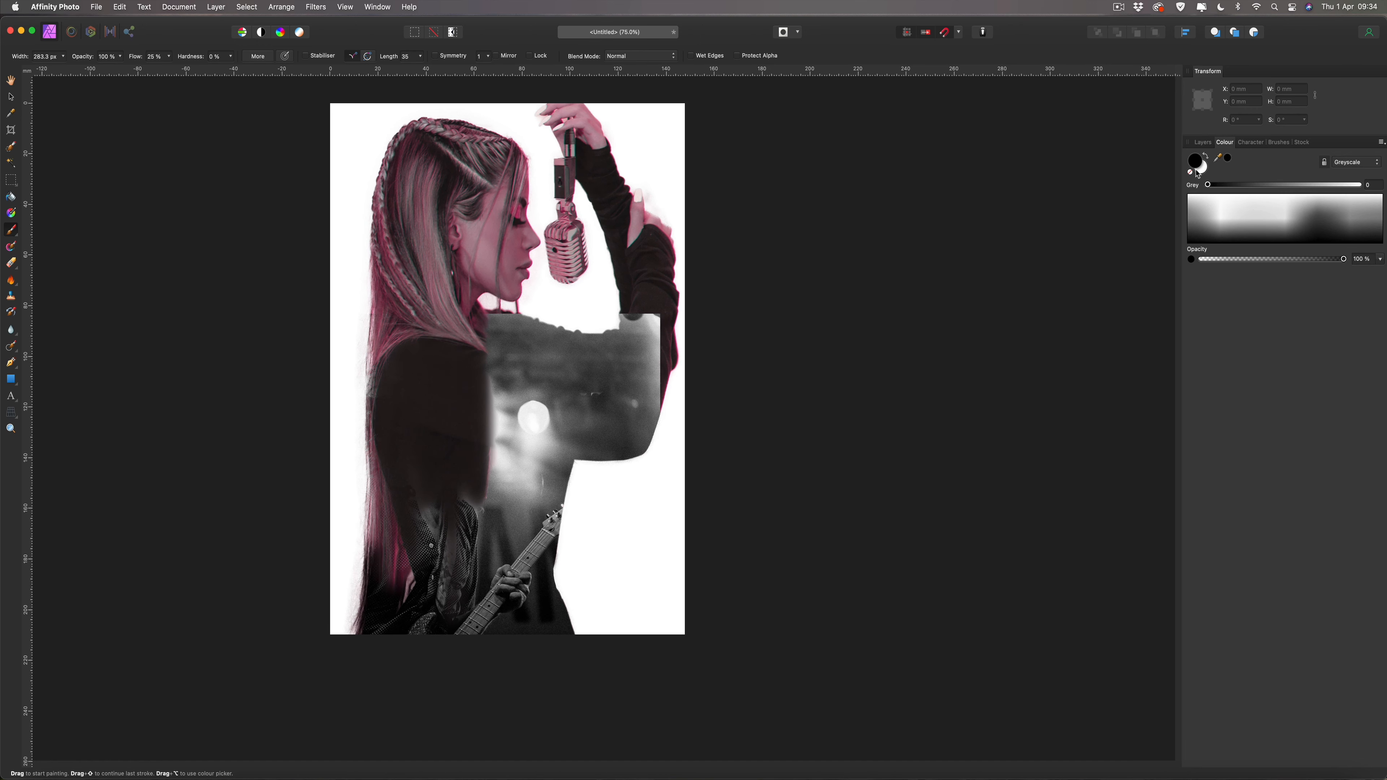
pyautogui.click(1206, 156)
pyautogui.moveTo(498, 525)
pyautogui.mouseDown()
pyautogui.moveTo(500, 331)
pyautogui.moveTo(488, 504)
pyautogui.moveTo(475, 420)
pyautogui.moveTo(472, 501)
pyautogui.moveTo(449, 515)
pyautogui.moveTo(441, 390)
pyautogui.moveTo(420, 525)
pyautogui.moveTo(417, 323)
pyautogui.mouseUp()
pyautogui.press('super+z')
pyautogui.press('super+z')
pyautogui.press('super+z')
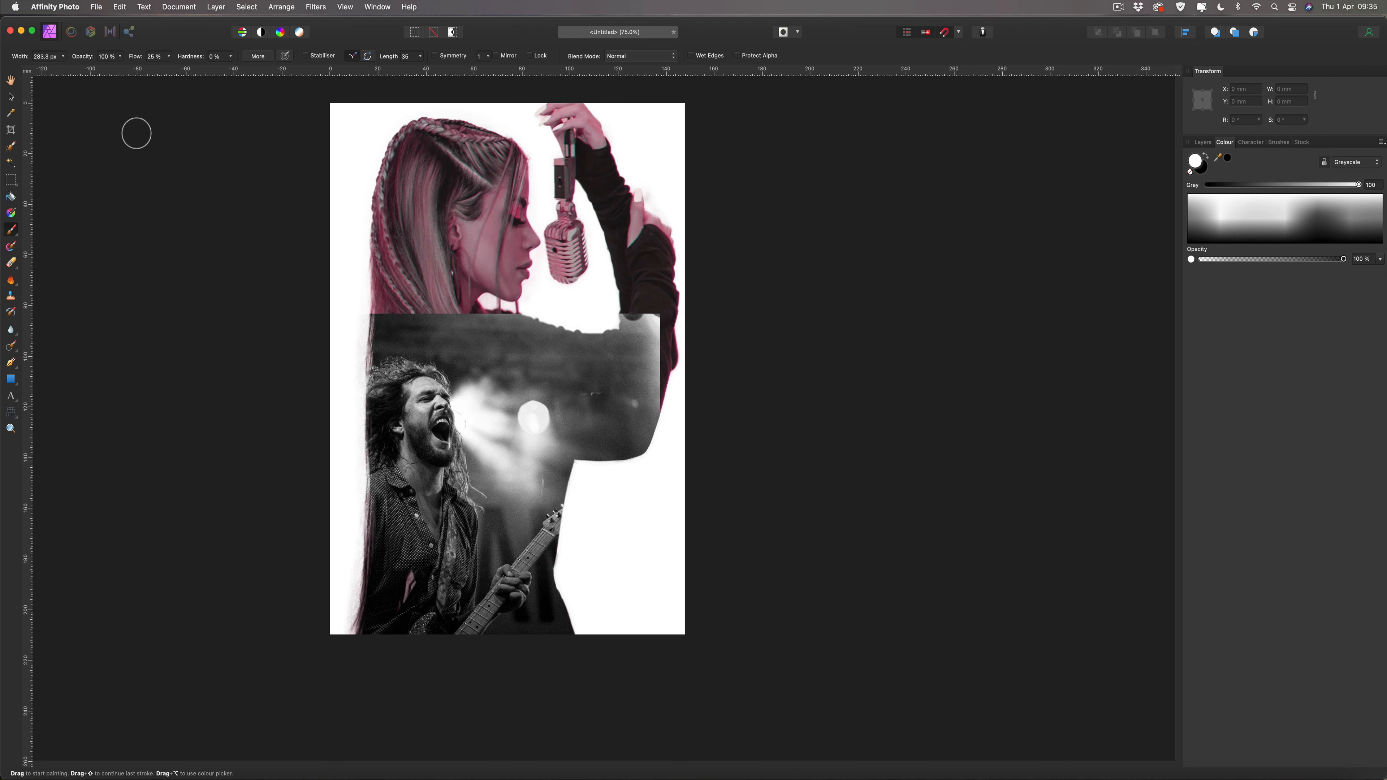
# Set the paint brush's opacity to about 58% and its flow to 50%.
pyautogui.click(121, 57)
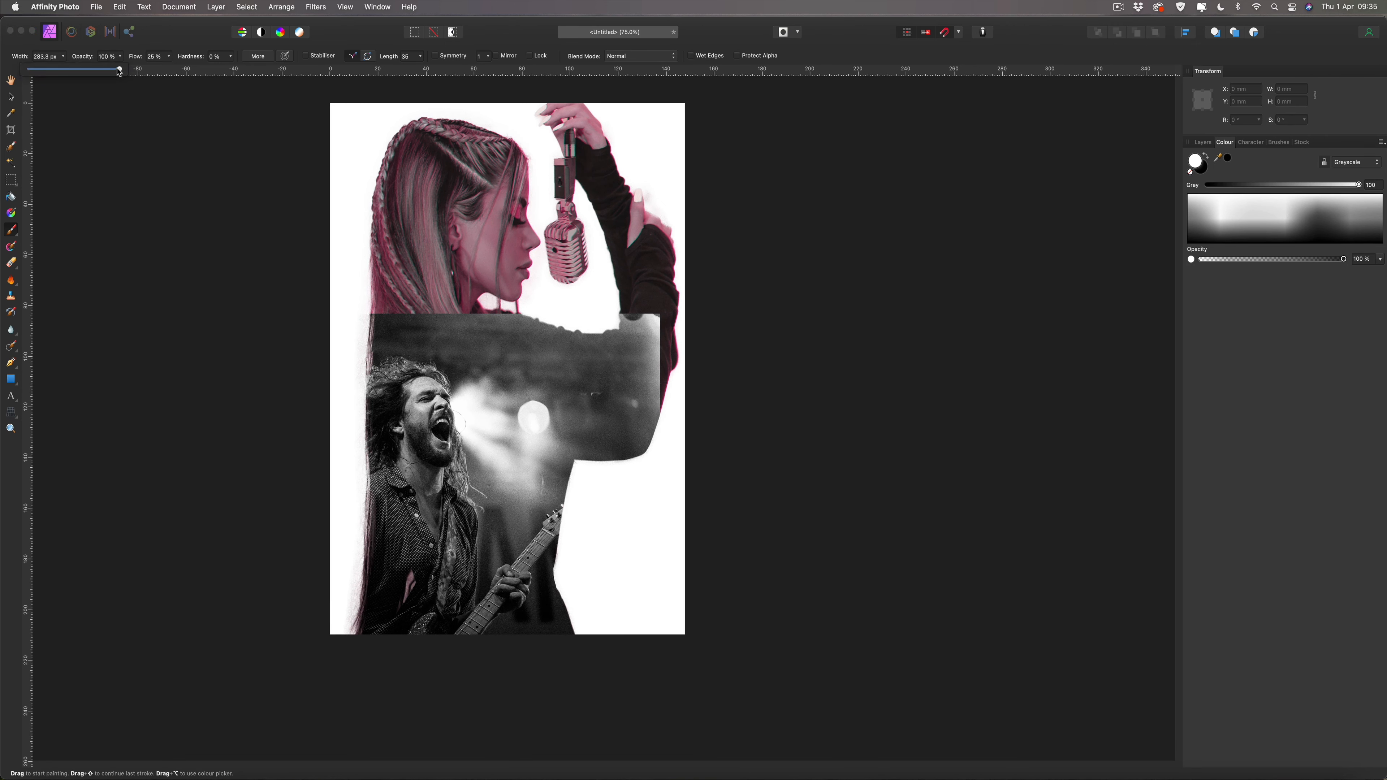
pyautogui.click(120, 47)
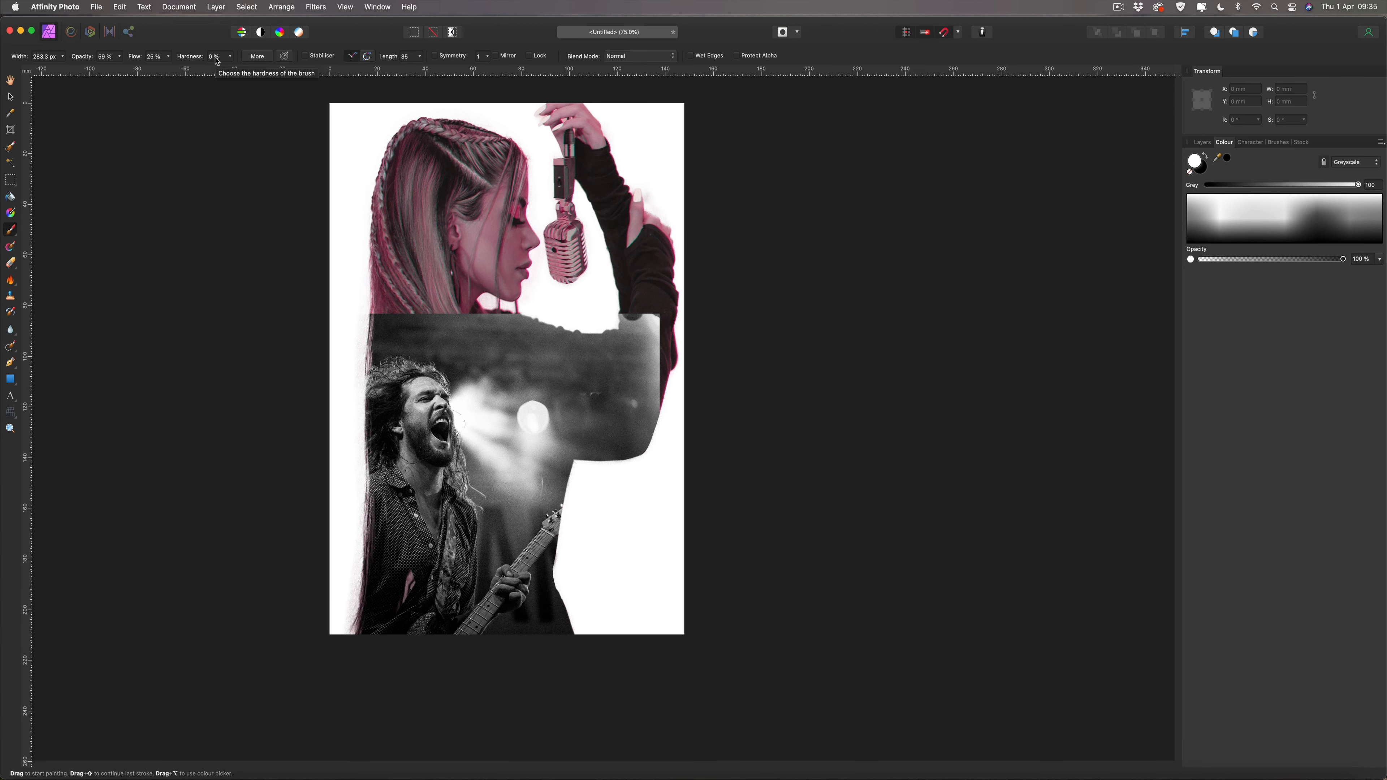
pyautogui.click(170, 57)
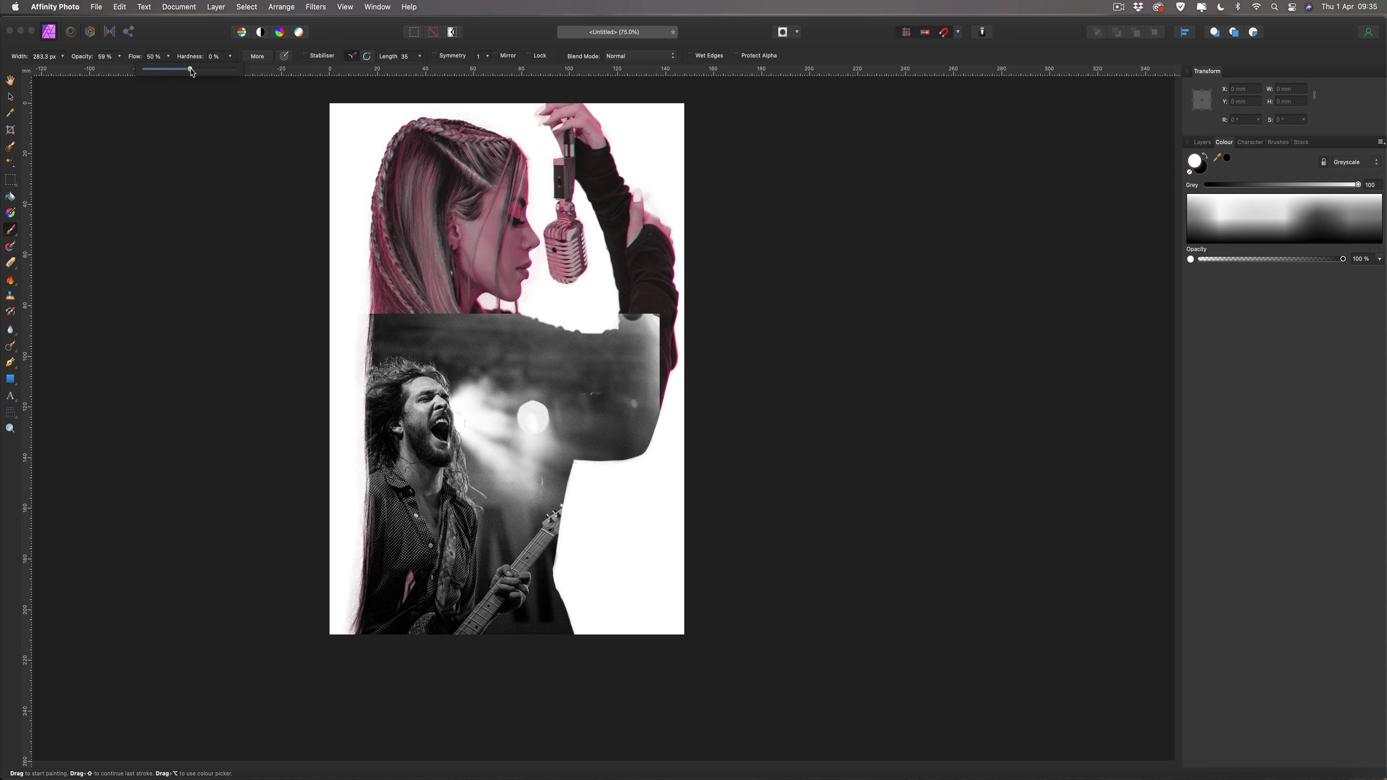
pyautogui.click(169, 57)
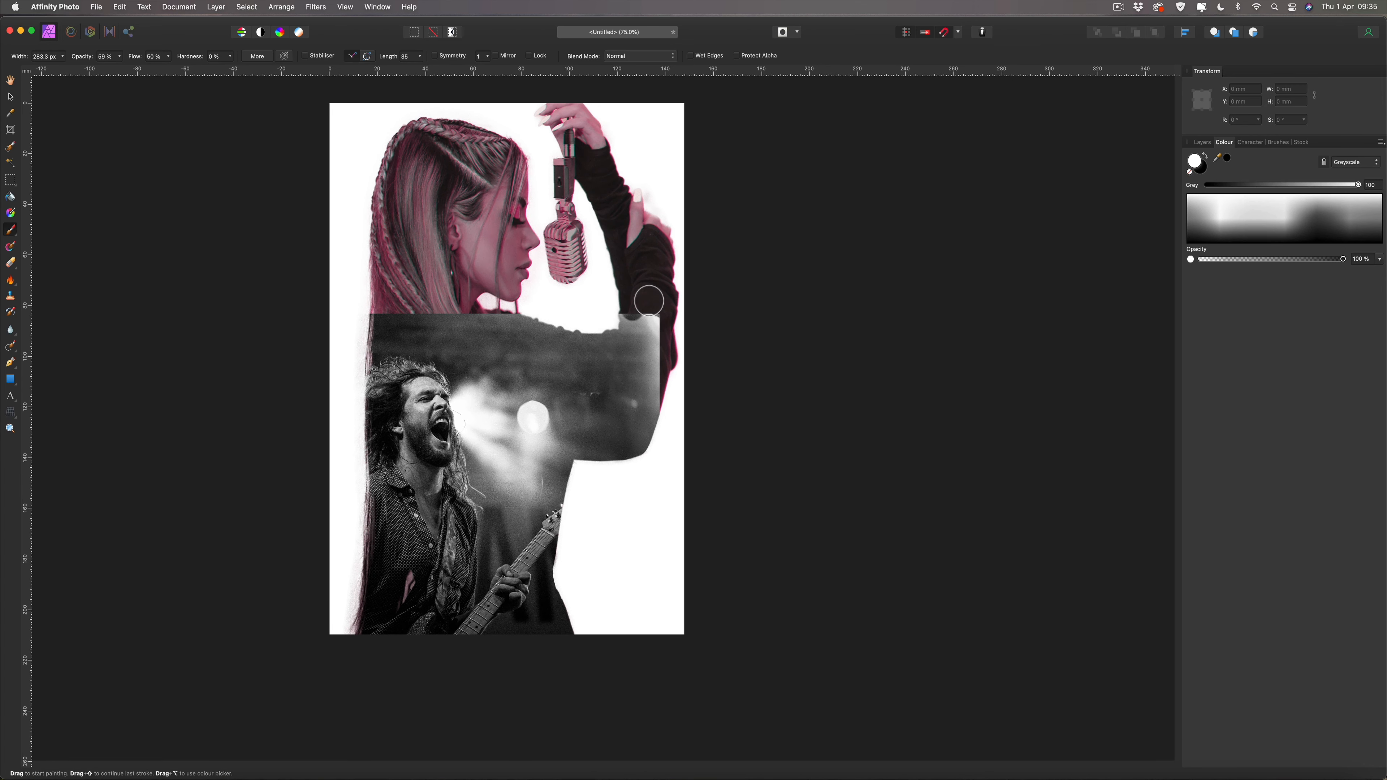
# Paint black on the guitarist photo's mask over its hard edge beside the singer's raised arm to blend it into the sleeve.
pyautogui.click(1205, 143)
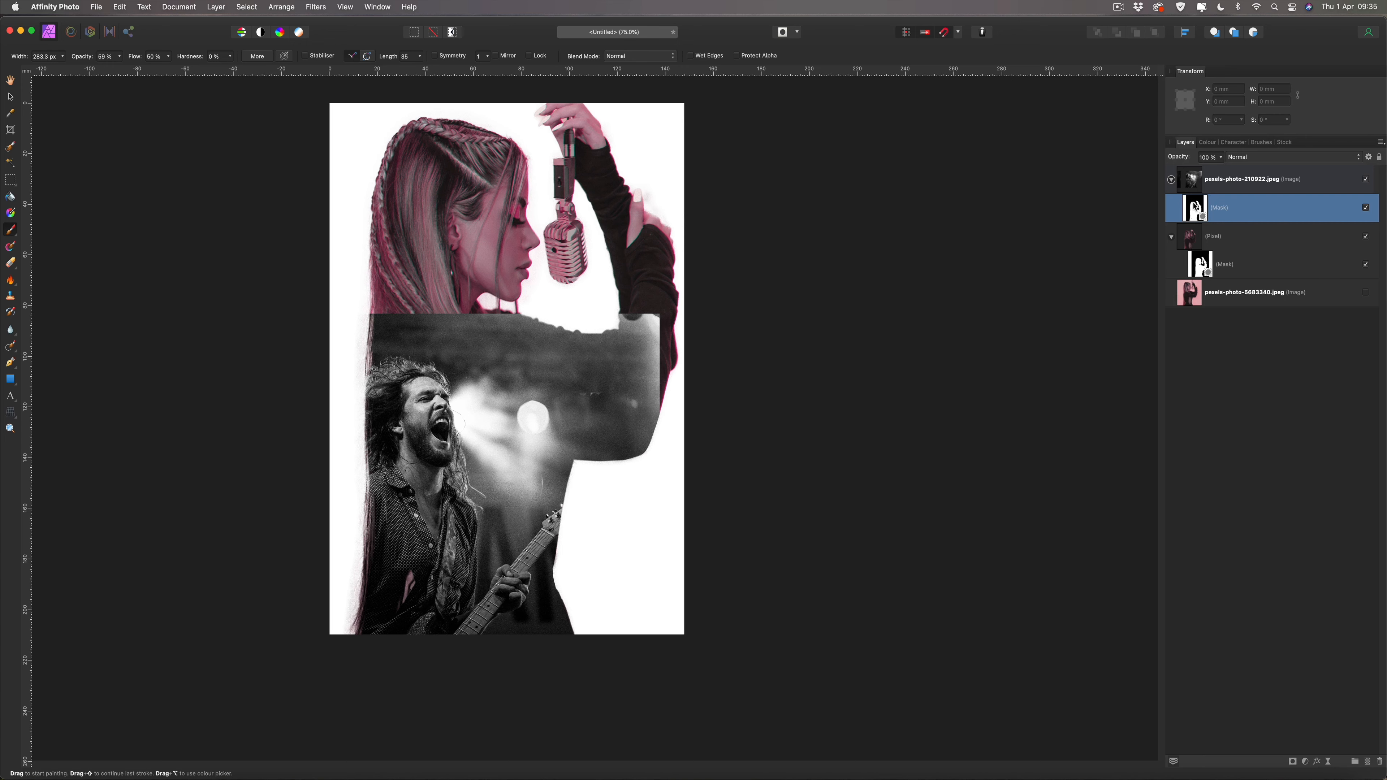
pyautogui.click(1208, 143)
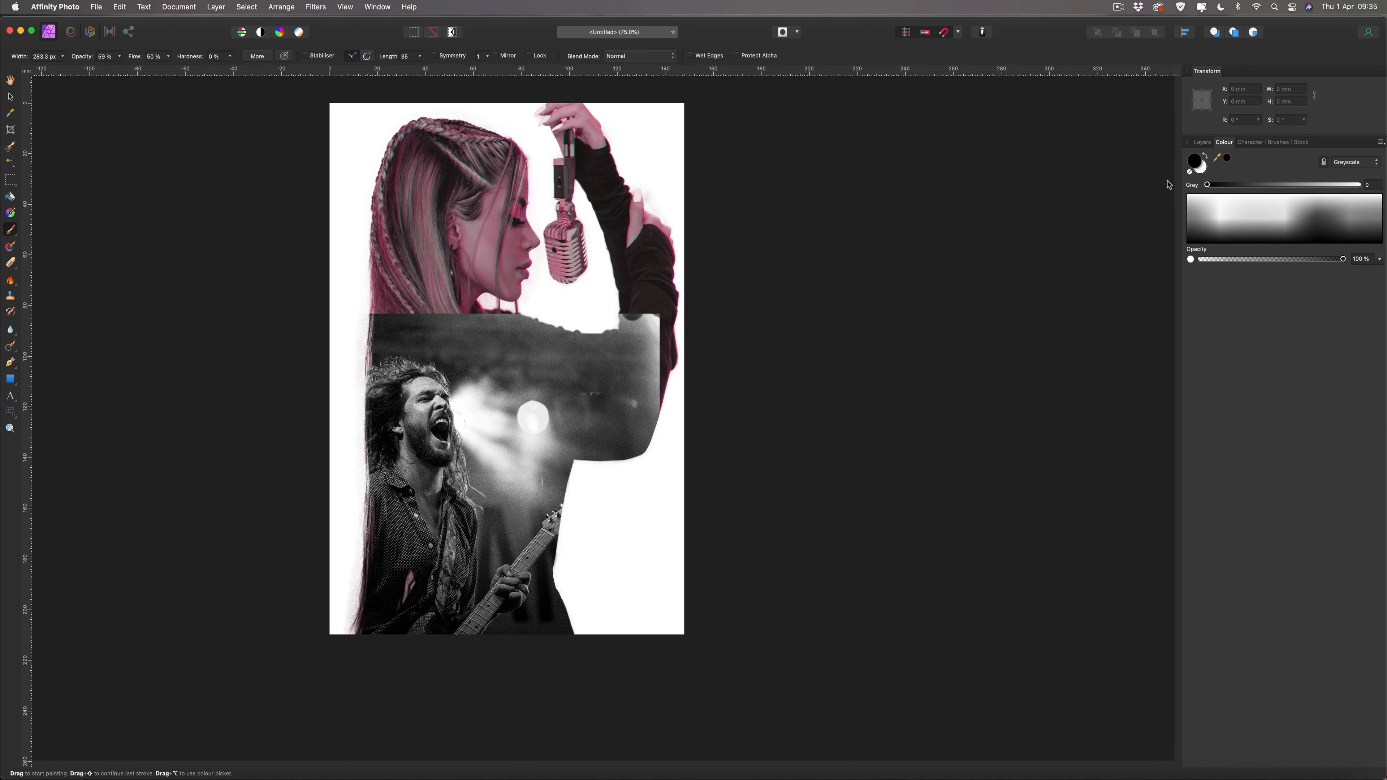
pyautogui.moveTo(654, 310)
pyautogui.mouseDown()
pyautogui.moveTo(653, 373)
pyautogui.moveTo(643, 322)
pyautogui.moveTo(629, 415)
pyautogui.moveTo(627, 340)
pyautogui.moveTo(627, 430)
pyautogui.moveTo(649, 273)
pyautogui.moveTo(654, 452)
pyautogui.moveTo(648, 255)
pyautogui.moveTo(629, 450)
pyautogui.moveTo(622, 283)
pyautogui.moveTo(615, 416)
pyautogui.moveTo(621, 313)
pyautogui.moveTo(639, 472)
pyautogui.moveTo(663, 301)
pyautogui.moveTo(640, 509)
pyautogui.moveTo(653, 312)
pyautogui.moveTo(617, 477)
pyautogui.moveTo(624, 238)
pyautogui.moveTo(597, 488)
pyautogui.moveTo(603, 292)
pyautogui.moveTo(590, 507)
pyautogui.moveTo(601, 304)
pyautogui.moveTo(602, 489)
pyautogui.moveTo(622, 307)
pyautogui.moveTo(604, 524)
pyautogui.moveTo(607, 310)
pyautogui.mouseUp()
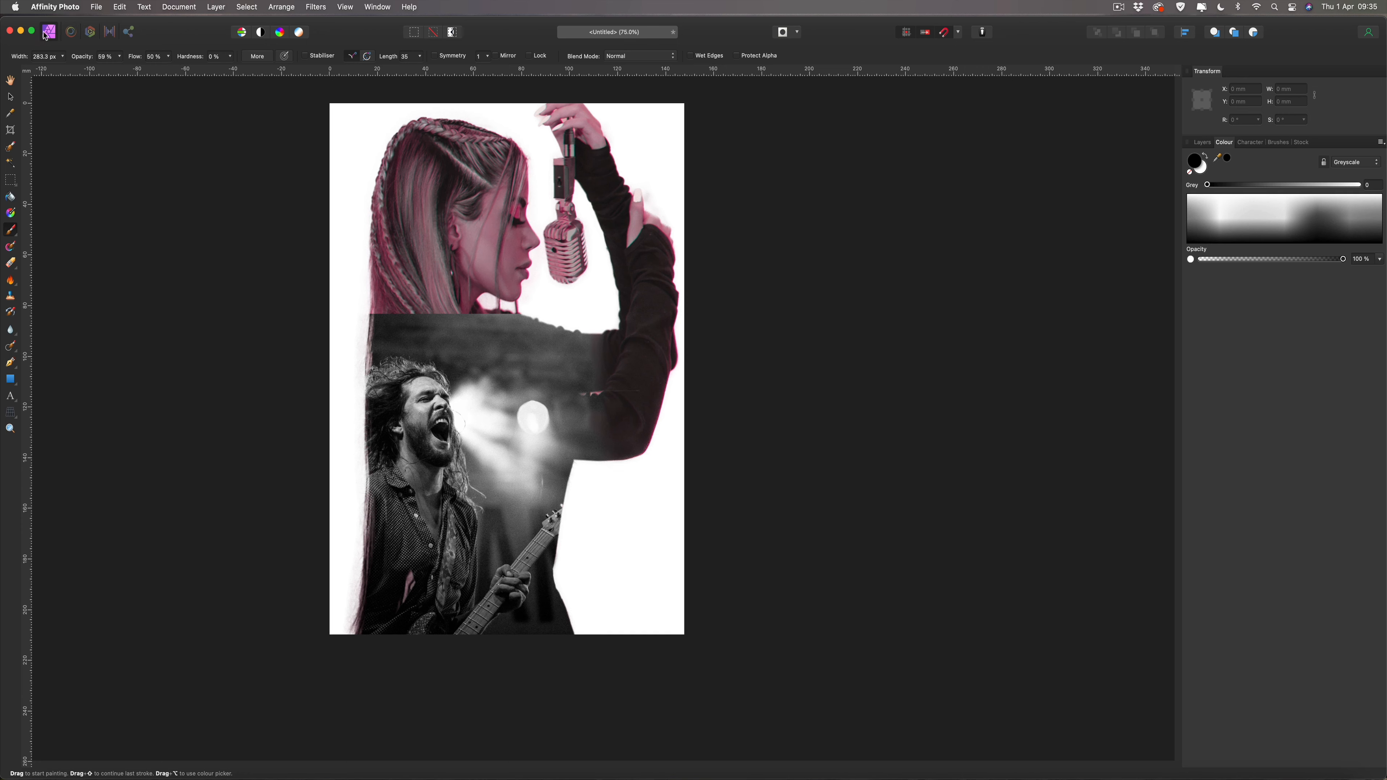
# Set the brush opacity to 90% and paint black on the mask to reveal the singer's sleeves, shoulder and hair above the guitarist.
pyautogui.click(120, 57)
pyautogui.click(121, 58)
pyautogui.moveTo(568, 346)
pyautogui.mouseDown()
pyautogui.moveTo(596, 431)
pyautogui.moveTo(597, 301)
pyautogui.moveTo(588, 336)
pyautogui.moveTo(624, 522)
pyautogui.moveTo(552, 274)
pyautogui.moveTo(580, 449)
pyautogui.moveTo(561, 357)
pyautogui.moveTo(559, 369)
pyautogui.moveTo(526, 332)
pyautogui.moveTo(499, 320)
pyautogui.moveTo(367, 321)
pyautogui.moveTo(518, 325)
pyautogui.moveTo(374, 308)
pyautogui.moveTo(558, 317)
pyautogui.moveTo(324, 312)
pyautogui.moveTo(531, 347)
pyautogui.moveTo(561, 367)
pyautogui.moveTo(383, 327)
pyautogui.moveTo(468, 351)
pyautogui.moveTo(559, 403)
pyautogui.moveTo(539, 378)
pyautogui.moveTo(574, 471)
pyautogui.moveTo(545, 378)
pyautogui.moveTo(554, 440)
pyautogui.moveTo(506, 347)
pyautogui.moveTo(551, 395)
pyautogui.moveTo(571, 458)
pyautogui.moveTo(576, 437)
pyautogui.moveTo(563, 465)
pyautogui.moveTo(519, 384)
pyautogui.moveTo(575, 451)
pyautogui.moveTo(523, 394)
pyautogui.moveTo(529, 429)
pyautogui.moveTo(574, 467)
pyautogui.moveTo(522, 424)
pyautogui.mouseUp()
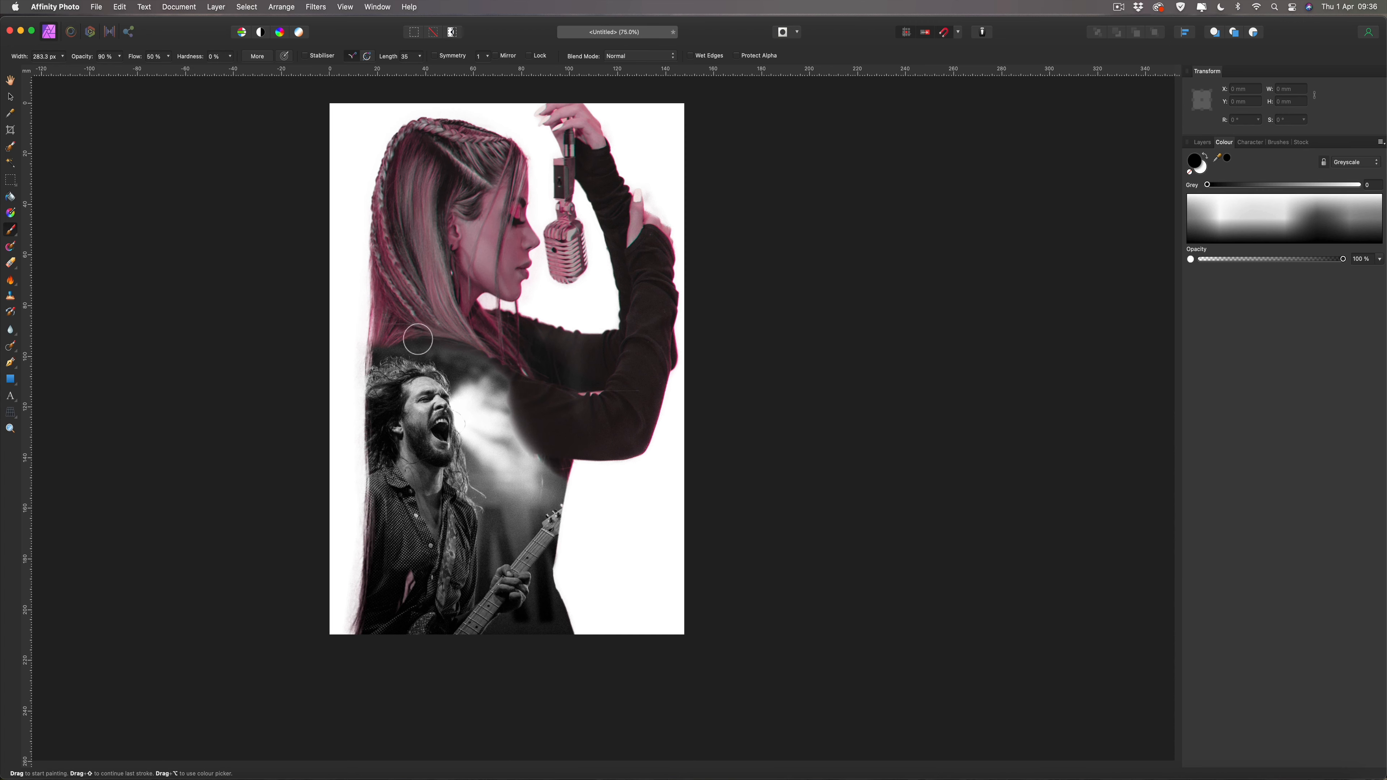
# With the mask brush at 40% opacity and about 496 px wide, paint black around the guitarist to blend him into the singer's shoulder, sleeve and waist.
pyautogui.click(121, 57)
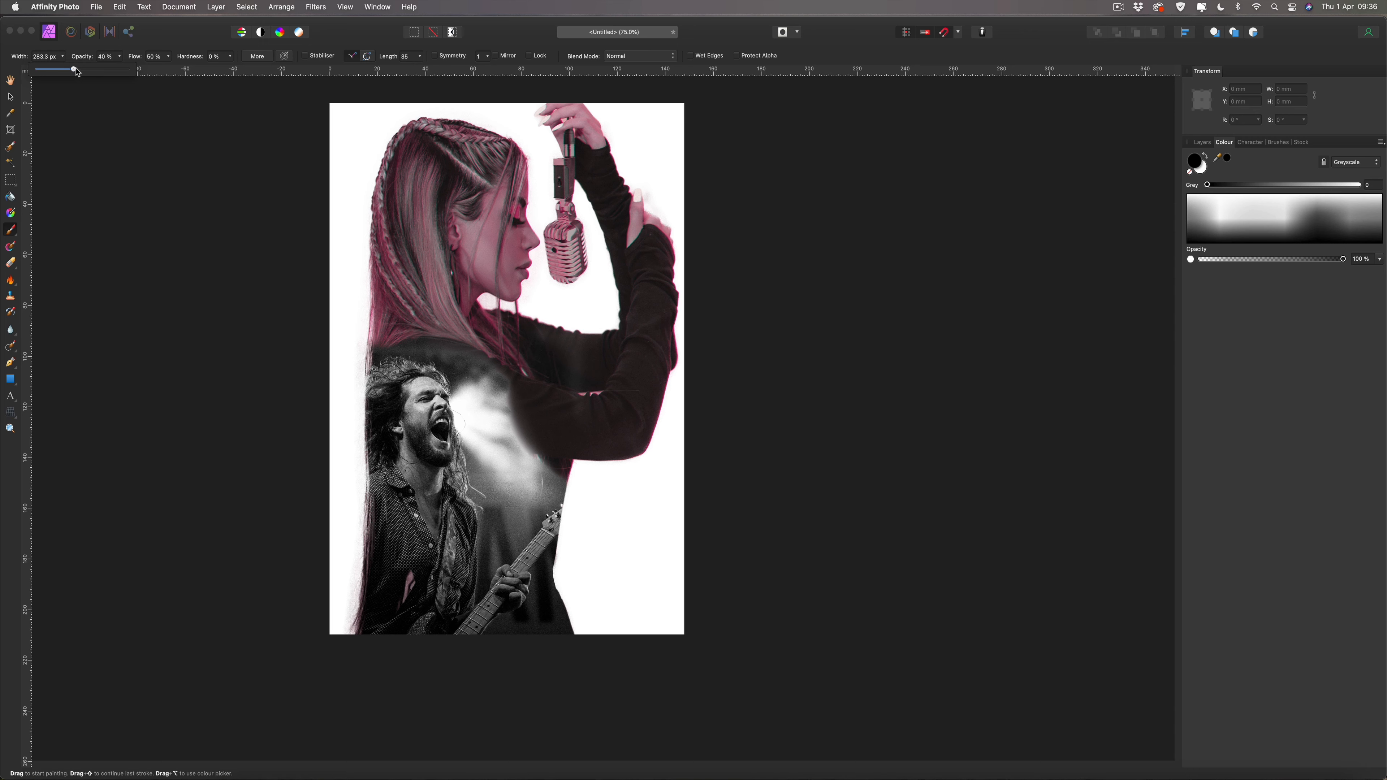
pyautogui.click(121, 56)
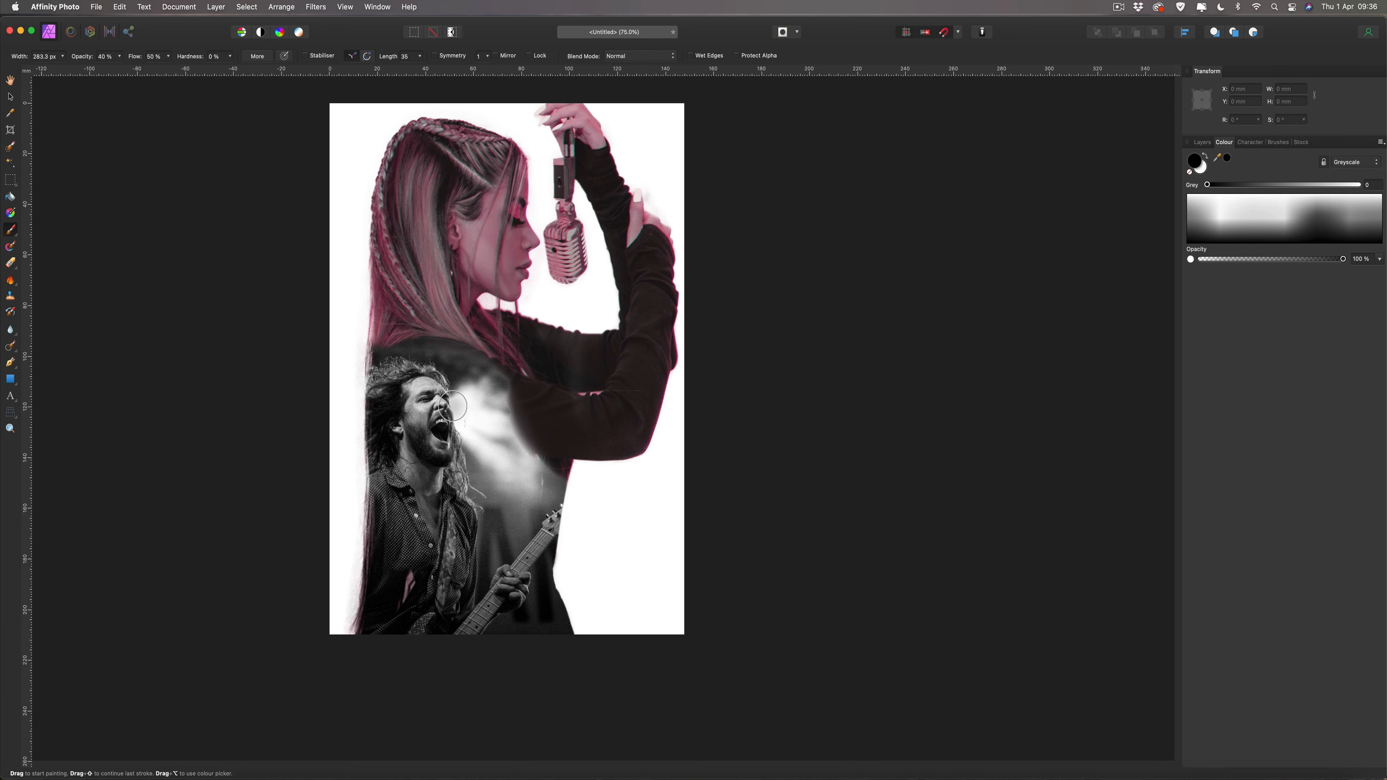
pyautogui.press(']')
pyautogui.press(']')
pyautogui.press(']')
pyautogui.press(']')
pyautogui.moveTo(367, 346)
pyautogui.mouseDown()
pyautogui.moveTo(438, 342)
pyautogui.moveTo(543, 402)
pyautogui.moveTo(489, 359)
pyautogui.moveTo(383, 342)
pyautogui.moveTo(344, 353)
pyautogui.moveTo(484, 363)
pyautogui.moveTo(545, 429)
pyautogui.moveTo(486, 343)
pyautogui.moveTo(537, 435)
pyautogui.moveTo(608, 491)
pyautogui.moveTo(591, 494)
pyautogui.moveTo(534, 452)
pyautogui.moveTo(507, 331)
pyautogui.moveTo(595, 423)
pyautogui.moveTo(568, 664)
pyautogui.moveTo(655, 421)
pyautogui.moveTo(653, 391)
pyautogui.moveTo(592, 449)
pyautogui.moveTo(573, 493)
pyautogui.moveTo(561, 640)
pyautogui.mouseUp()
pyautogui.moveTo(608, 435)
pyautogui.mouseDown()
pyautogui.moveTo(562, 505)
pyautogui.moveTo(558, 641)
pyautogui.mouseUp()
pyautogui.moveTo(544, 434)
pyautogui.mouseDown()
pyautogui.moveTo(497, 362)
pyautogui.moveTo(484, 352)
pyautogui.moveTo(522, 435)
pyautogui.moveTo(451, 352)
pyautogui.moveTo(520, 440)
pyautogui.moveTo(559, 442)
pyautogui.moveTo(482, 387)
pyautogui.moveTo(461, 353)
pyautogui.moveTo(503, 419)
pyautogui.moveTo(540, 432)
pyautogui.moveTo(467, 352)
pyautogui.moveTo(496, 412)
pyautogui.moveTo(525, 428)
pyautogui.moveTo(478, 365)
pyautogui.mouseUp()
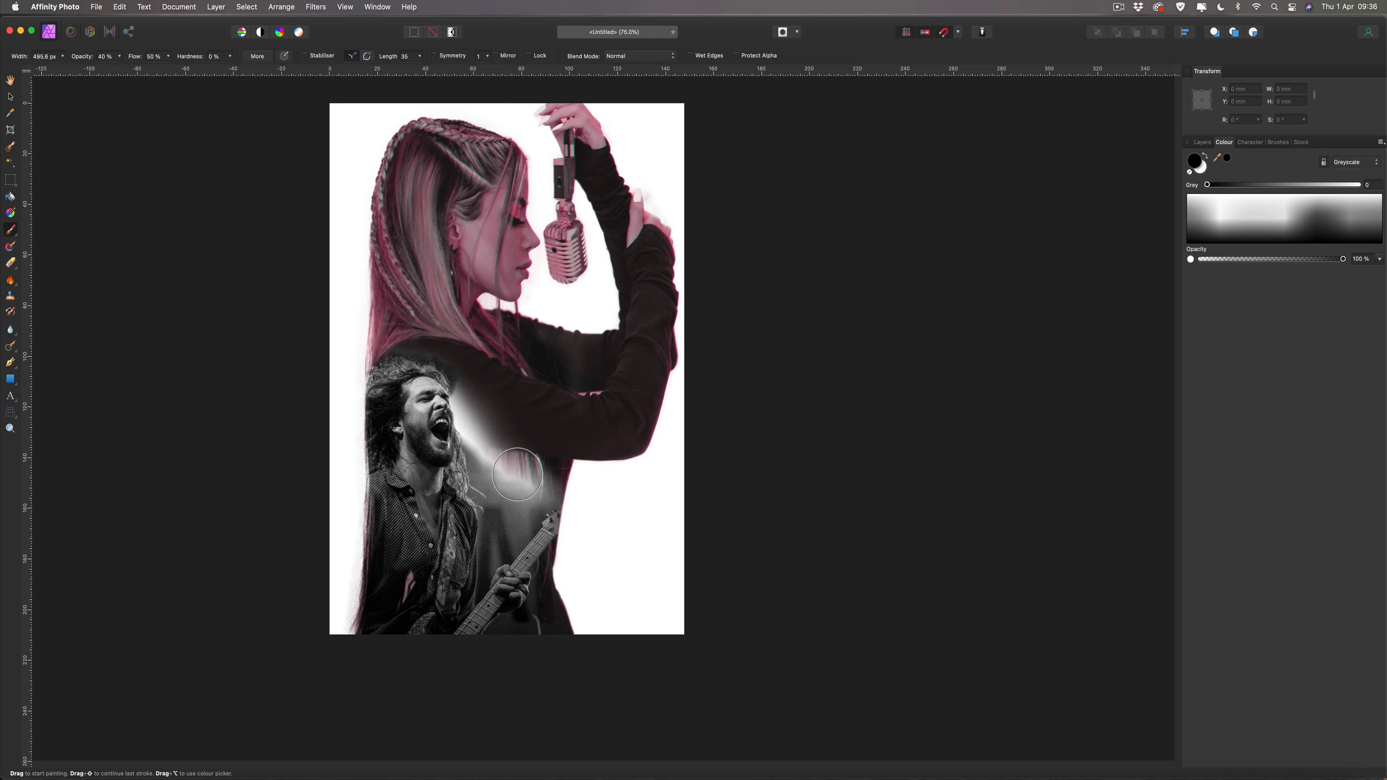
# Paint black on the guitarist photo's mask to reveal the singer's hair beside her waist and down her back, using brush opacities between 40% and 87%.
pyautogui.moveTo(520, 493)
pyautogui.mouseDown()
pyautogui.moveTo(513, 430)
pyautogui.moveTo(522, 497)
pyautogui.moveTo(519, 430)
pyautogui.moveTo(520, 486)
pyautogui.mouseUp()
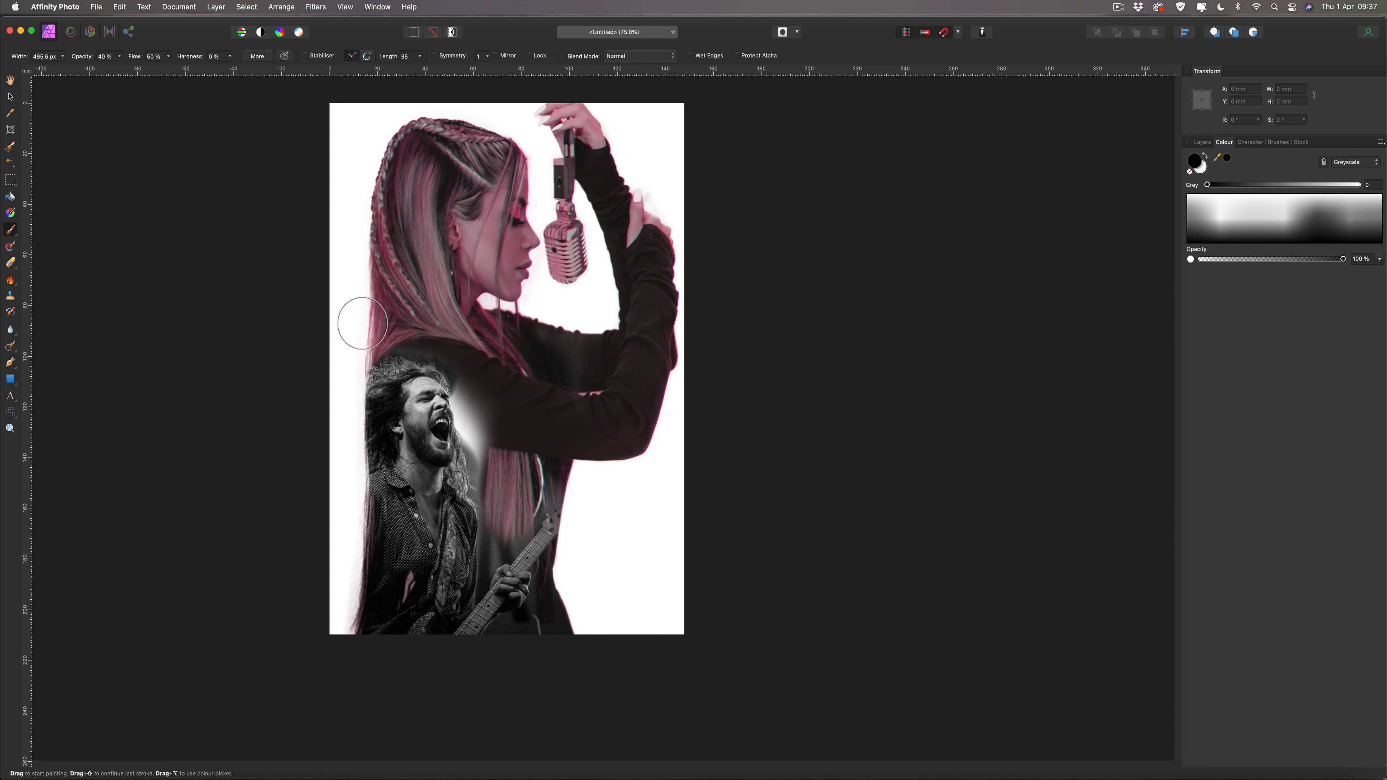
pyautogui.moveTo(361, 401)
pyautogui.mouseDown()
pyautogui.moveTo(346, 650)
pyautogui.moveTo(365, 326)
pyautogui.moveTo(347, 662)
pyautogui.moveTo(366, 350)
pyautogui.moveTo(350, 629)
pyautogui.moveTo(334, 582)
pyautogui.mouseUp()
pyautogui.click(118, 57)
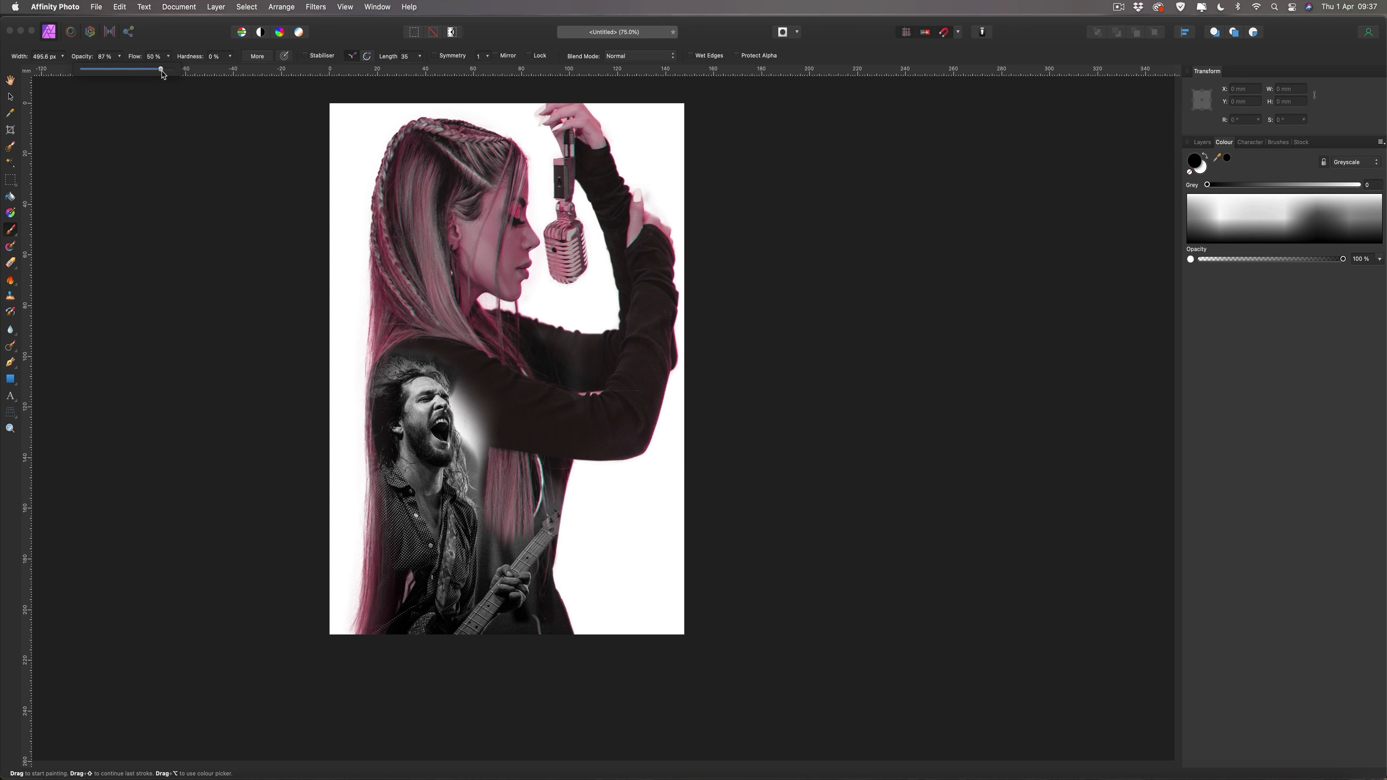
pyautogui.click(119, 57)
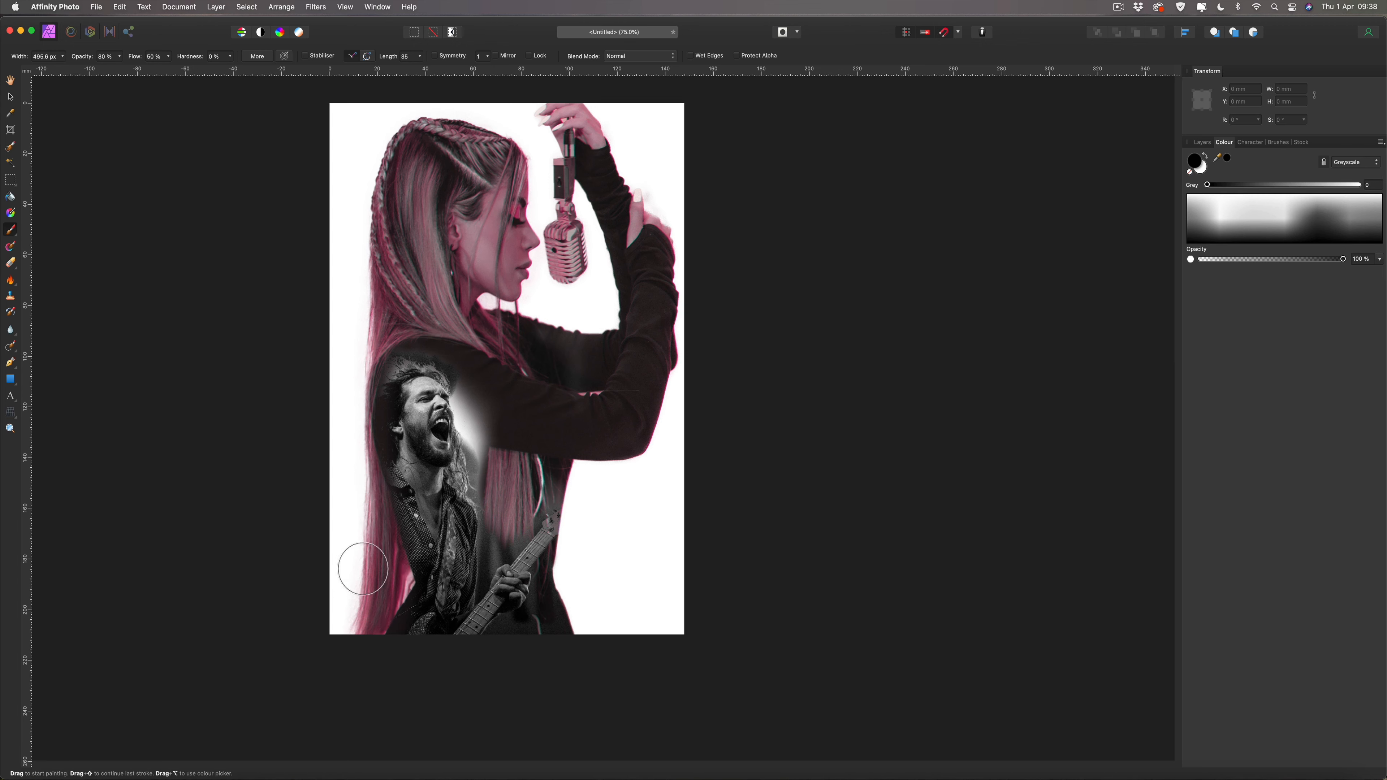
# With the mask brush at 30% opacity, darken the bright halo beside the guitarist's face and use a smaller brush for the hair near the guitar.
pyautogui.click(120, 56)
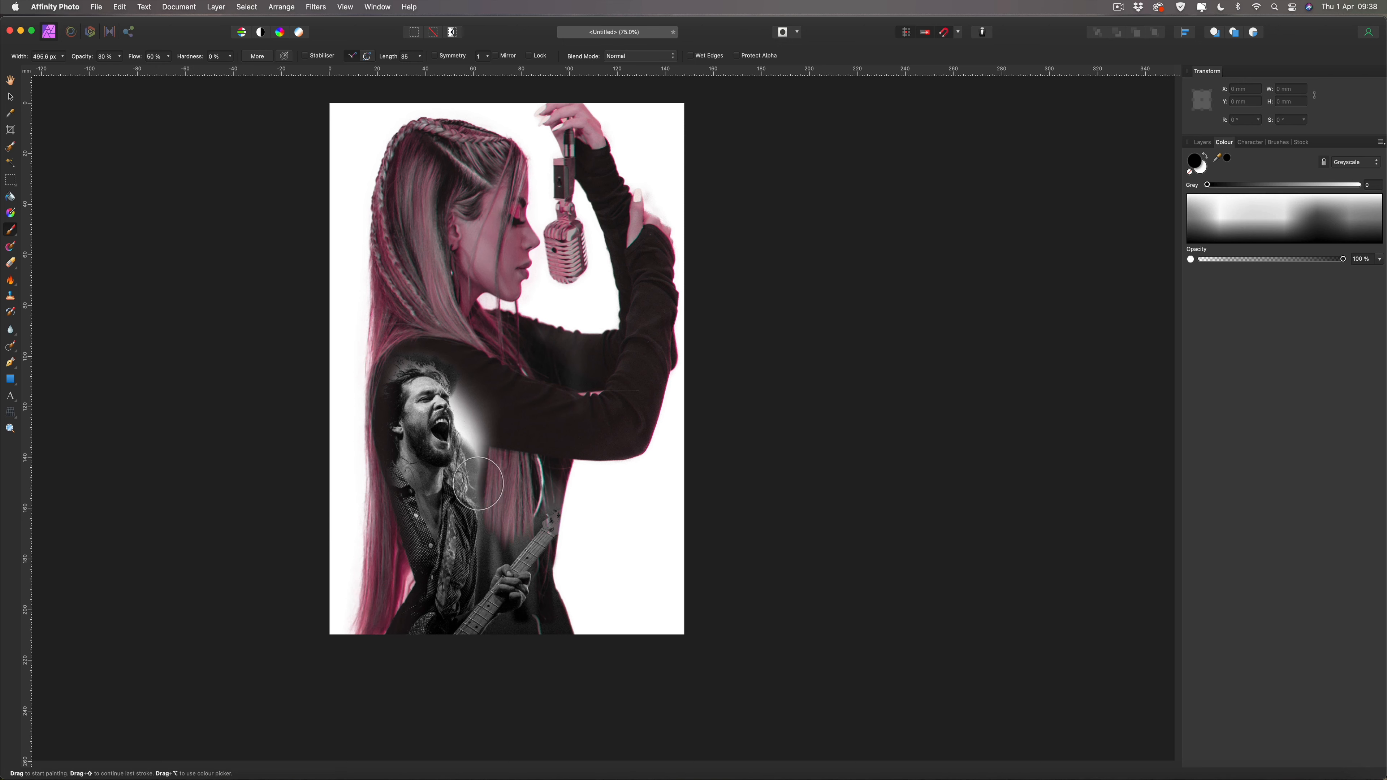
pyautogui.moveTo(491, 428)
pyautogui.mouseDown()
pyautogui.moveTo(496, 389)
pyautogui.moveTo(498, 485)
pyautogui.moveTo(476, 376)
pyautogui.moveTo(491, 361)
pyautogui.moveTo(440, 337)
pyautogui.moveTo(409, 343)
pyautogui.moveTo(368, 389)
pyautogui.moveTo(395, 357)
pyautogui.moveTo(476, 358)
pyautogui.moveTo(413, 343)
pyautogui.moveTo(383, 360)
pyautogui.moveTo(342, 353)
pyautogui.moveTo(471, 440)
pyautogui.moveTo(492, 389)
pyautogui.moveTo(484, 436)
pyautogui.mouseUp()
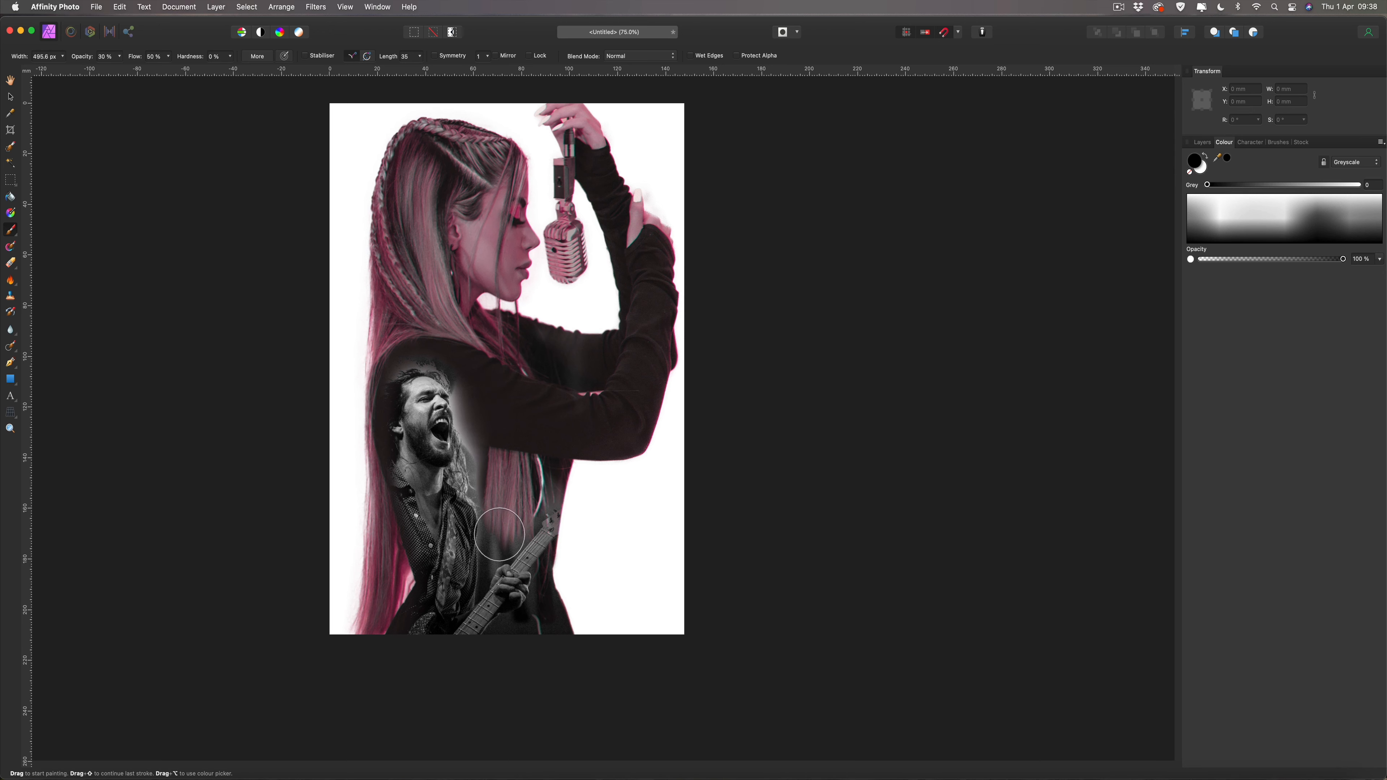
pyautogui.press('[')
pyautogui.press('[')
pyautogui.press('[')
pyautogui.press('[')
pyautogui.press('[')
pyautogui.press('[')
pyautogui.press('[')
pyautogui.press('[')
pyautogui.press('[')
pyautogui.press('[')
# Rasterise the guitarist photo layer and lower its opacity to about 65%.
pyautogui.click(1208, 144)
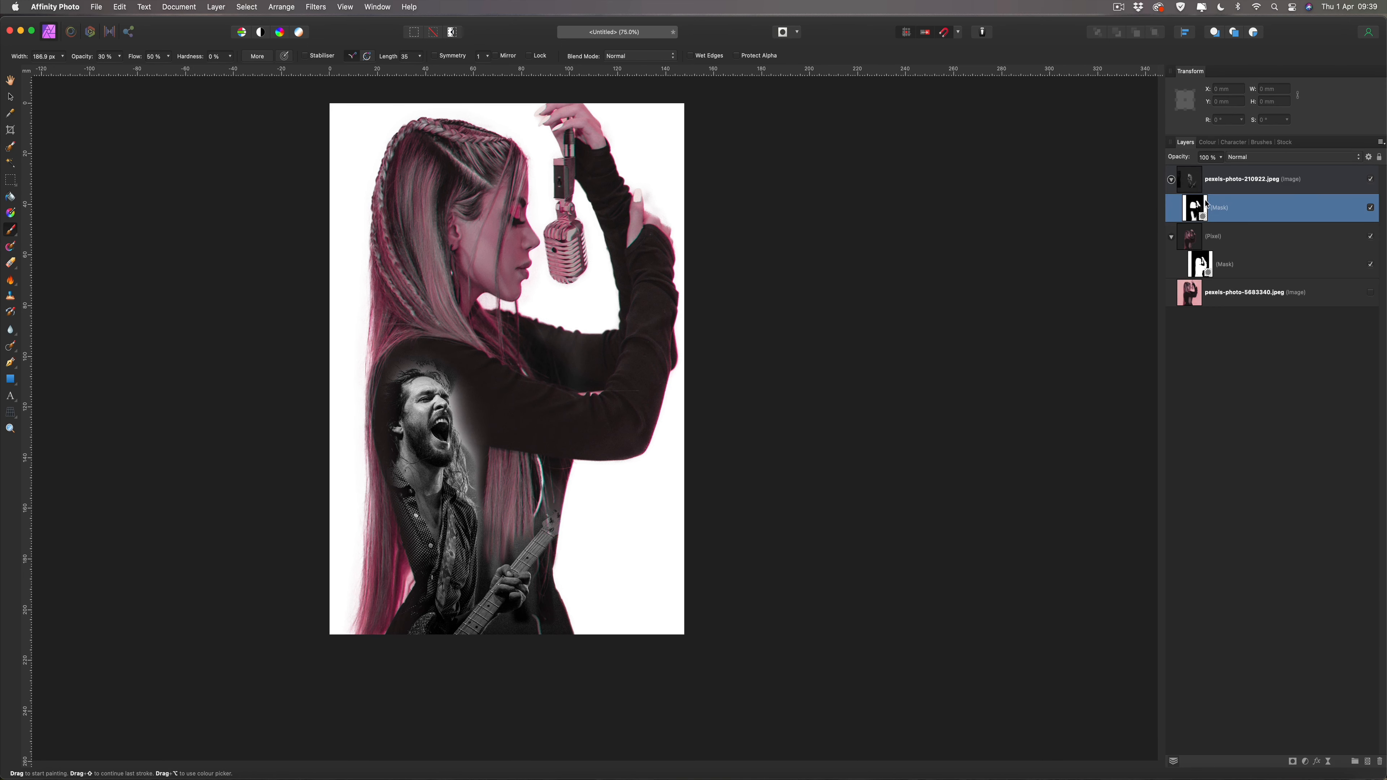
pyautogui.click(1194, 186)
pyautogui.click(1221, 161)
pyautogui.moveTo(1221, 171); pyautogui.dragTo(1198, 170)
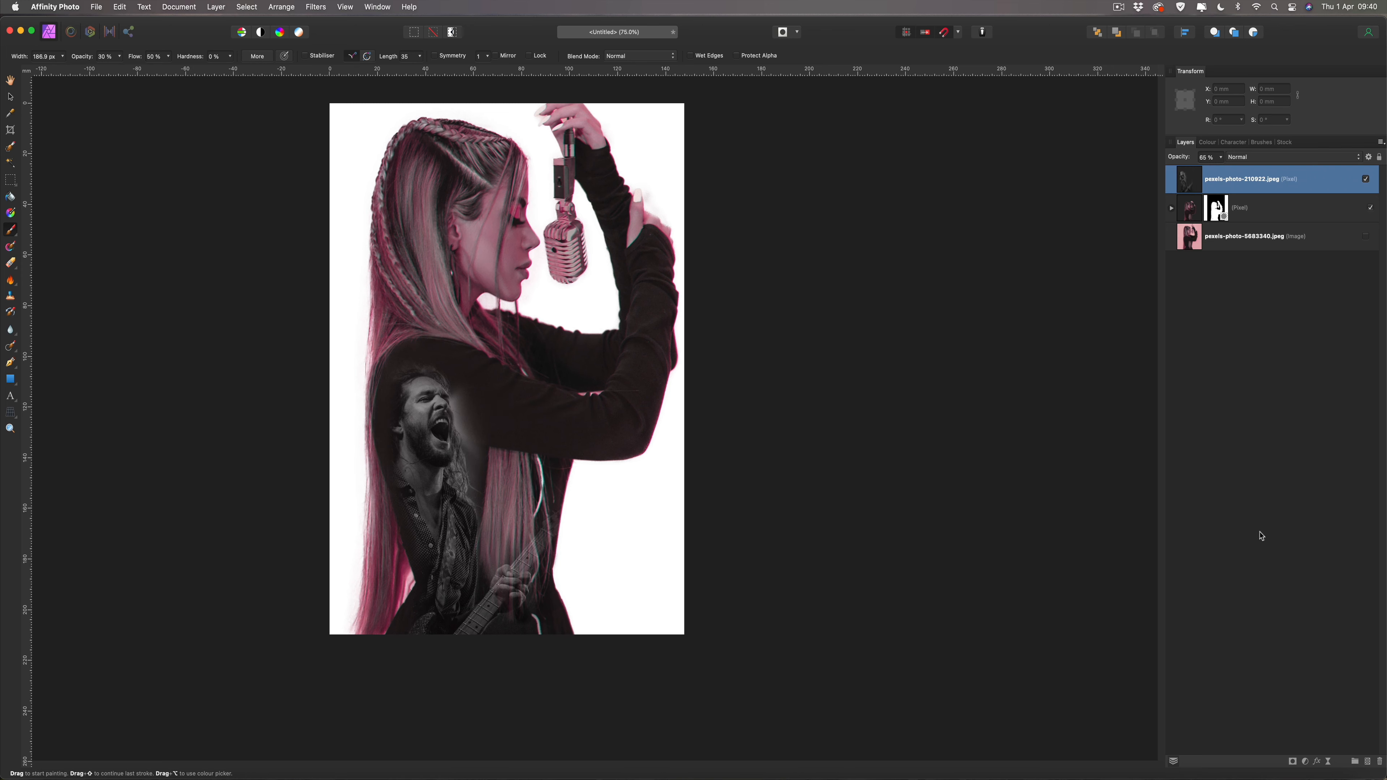
# Add a Black and White adjustment above all layers, keeping the default 100% colour values.
pyautogui.click(1306, 762)
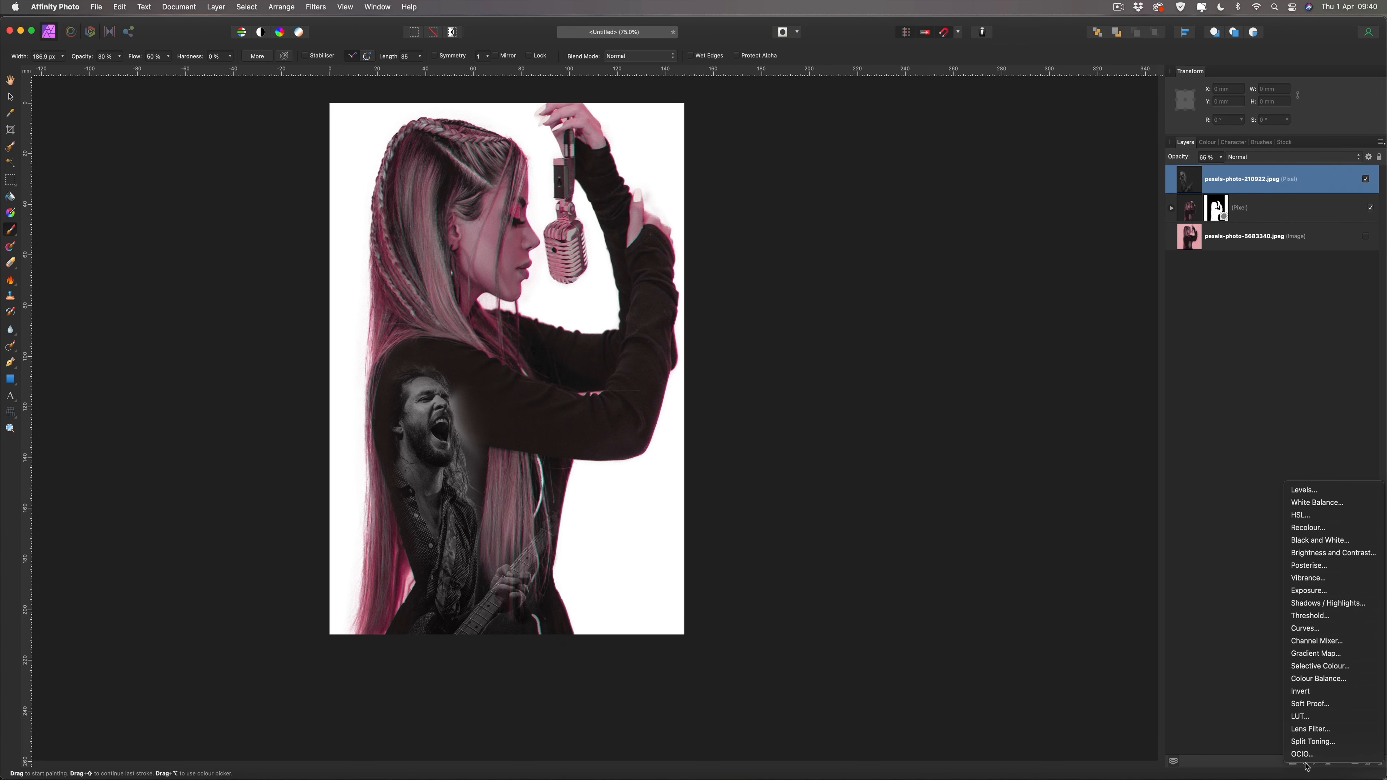
pyautogui.click(1320, 541)
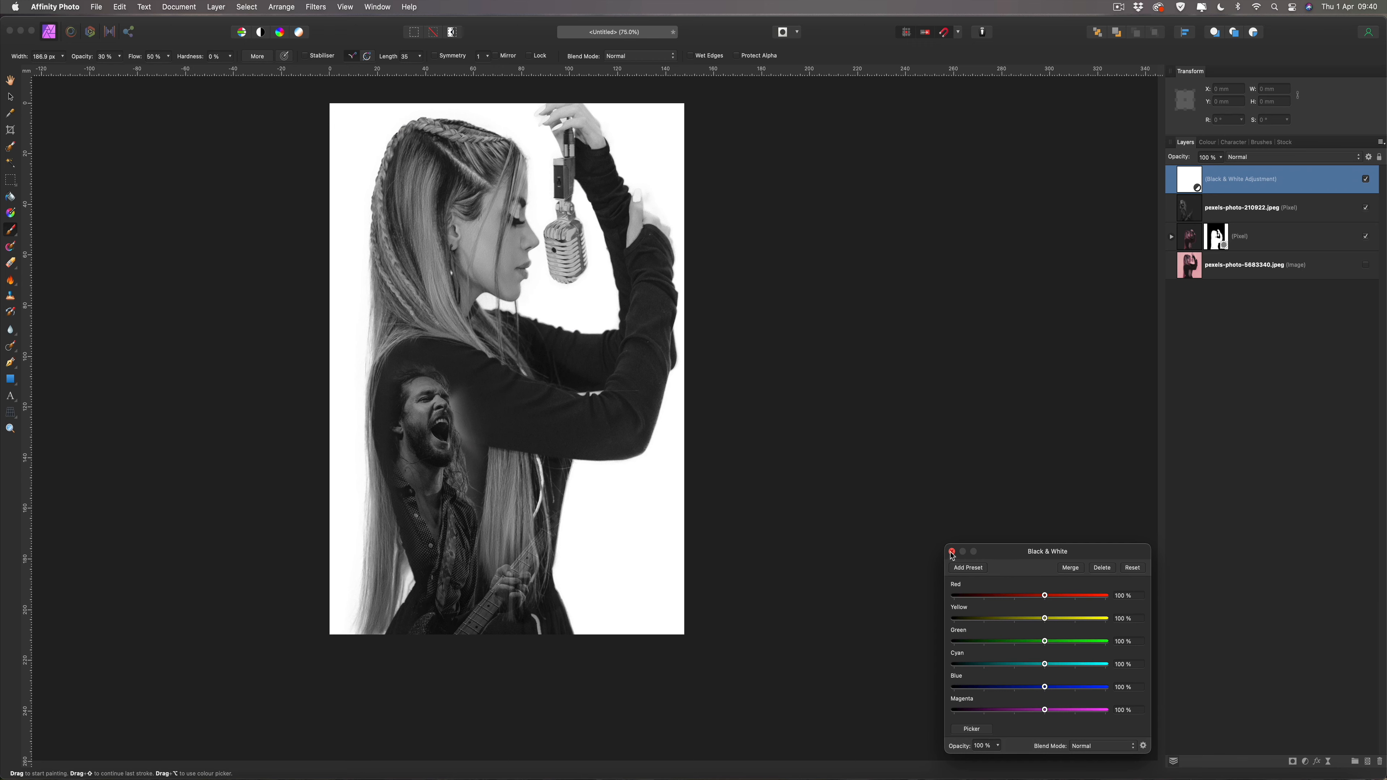
pyautogui.click(952, 552)
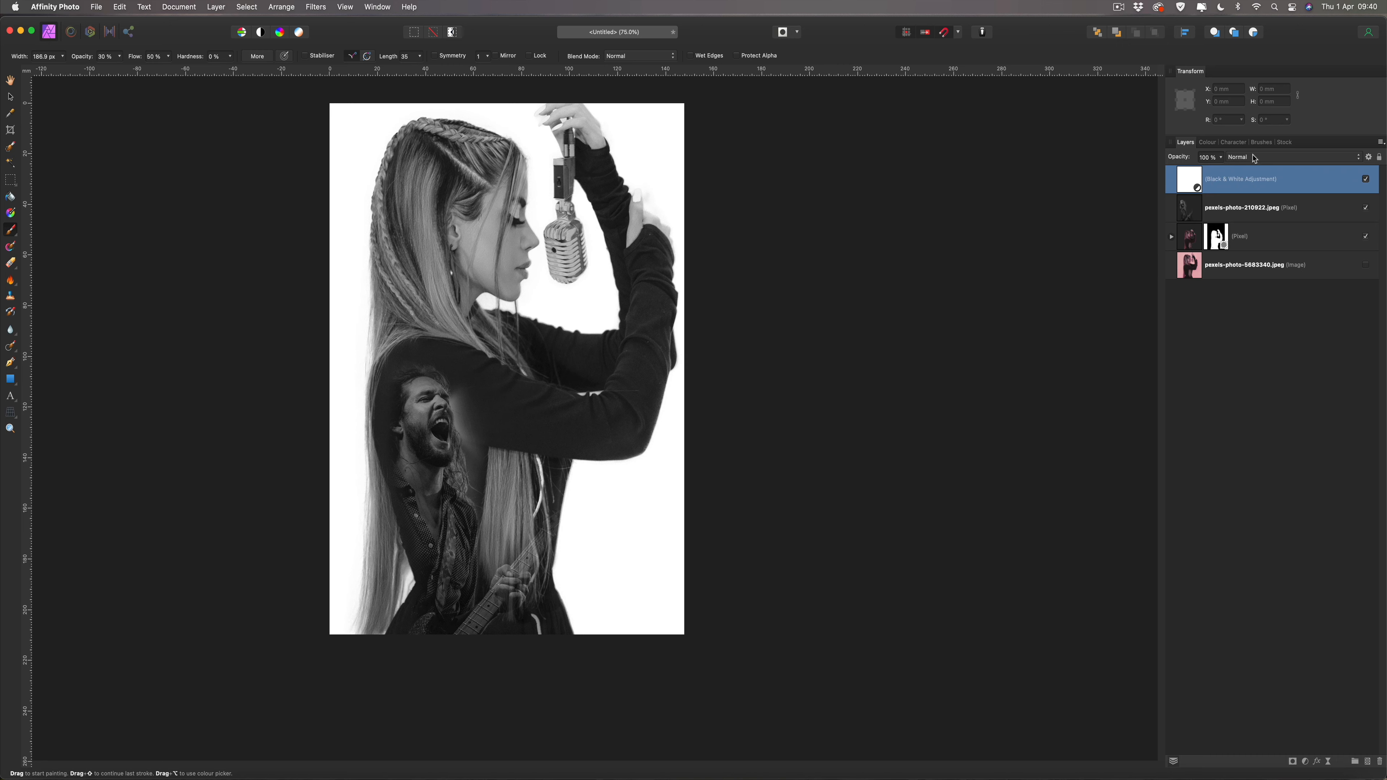
# Search the Pexels stock photo library for "lighting".
pyautogui.click(1285, 142)
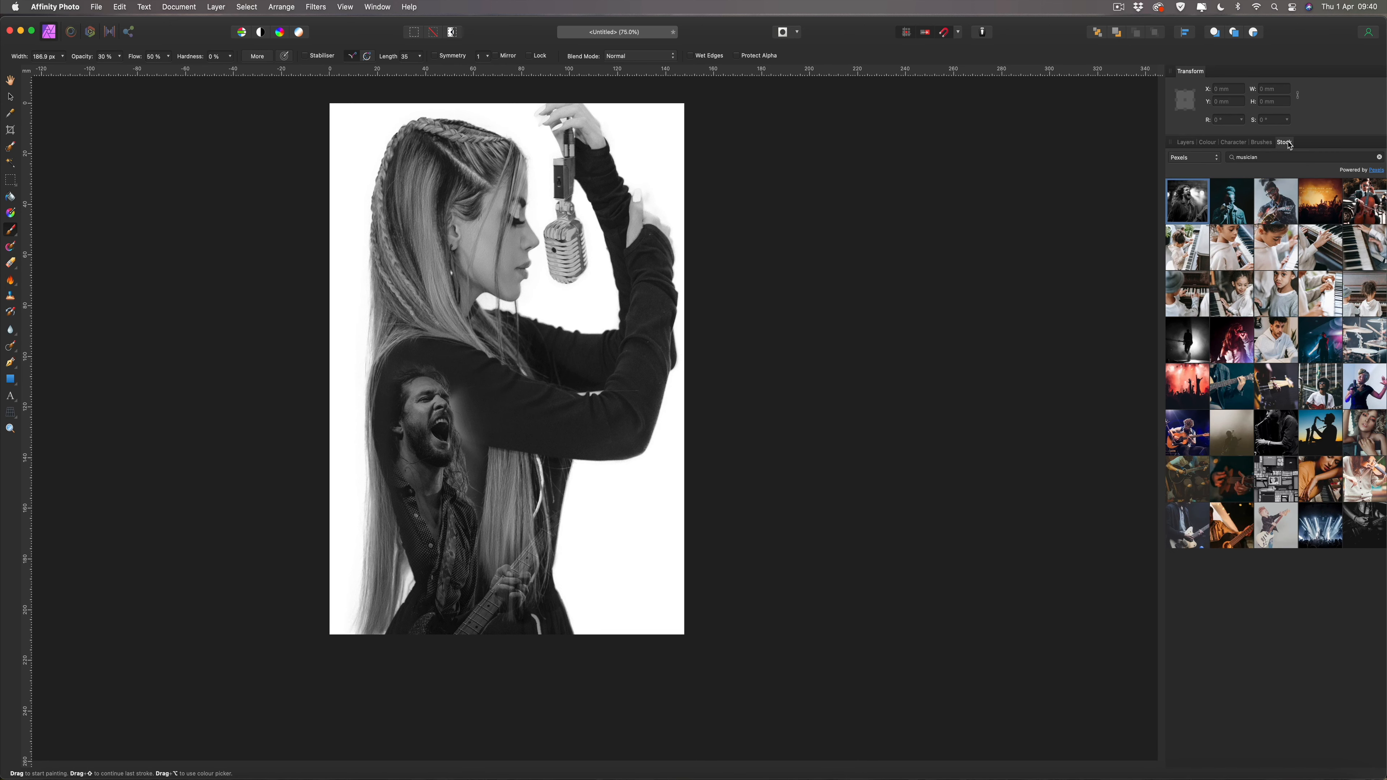
pyautogui.click(1234, 156)
pyautogui.press('Return')
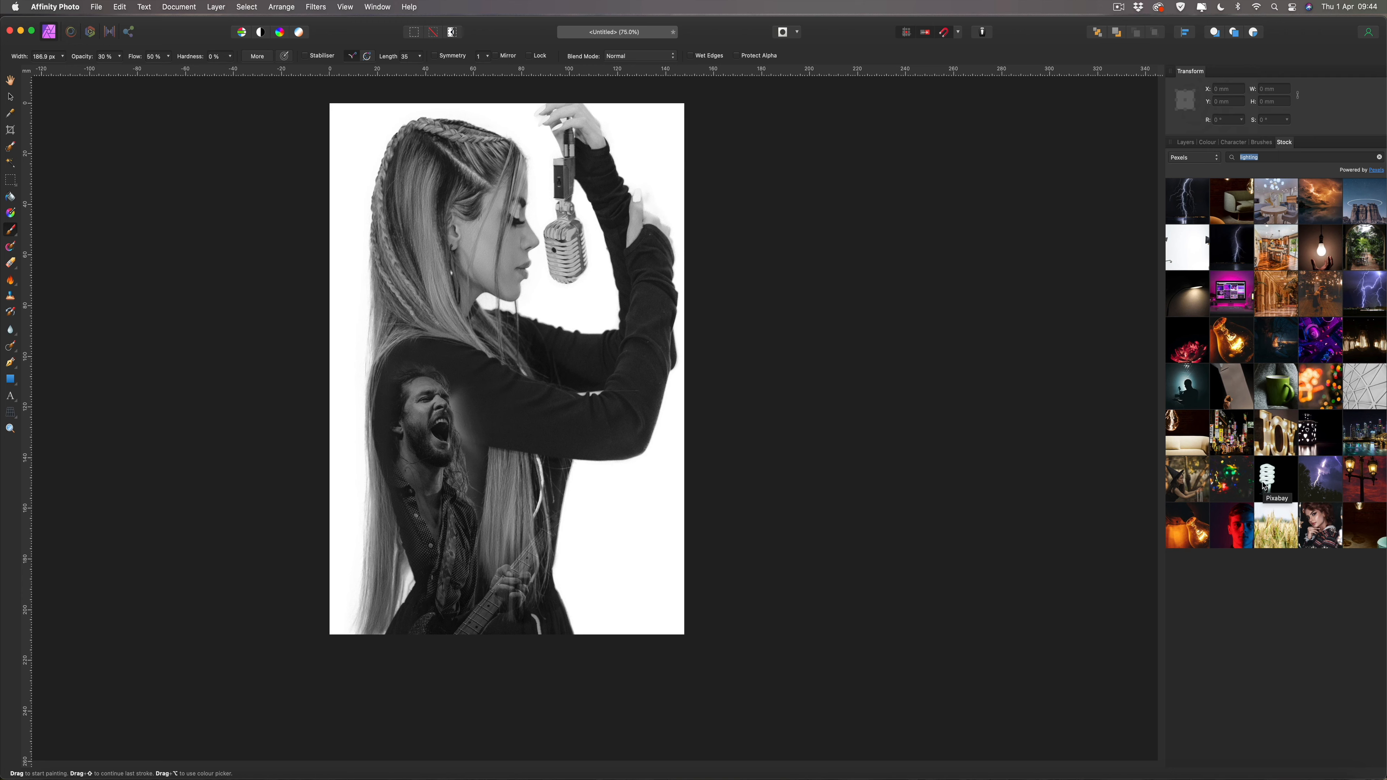
# Browse the lighting photos and place the purple and pink smoke photo with stage lights onto the canvas.
pyautogui.scroll(-5, 1264, 485)
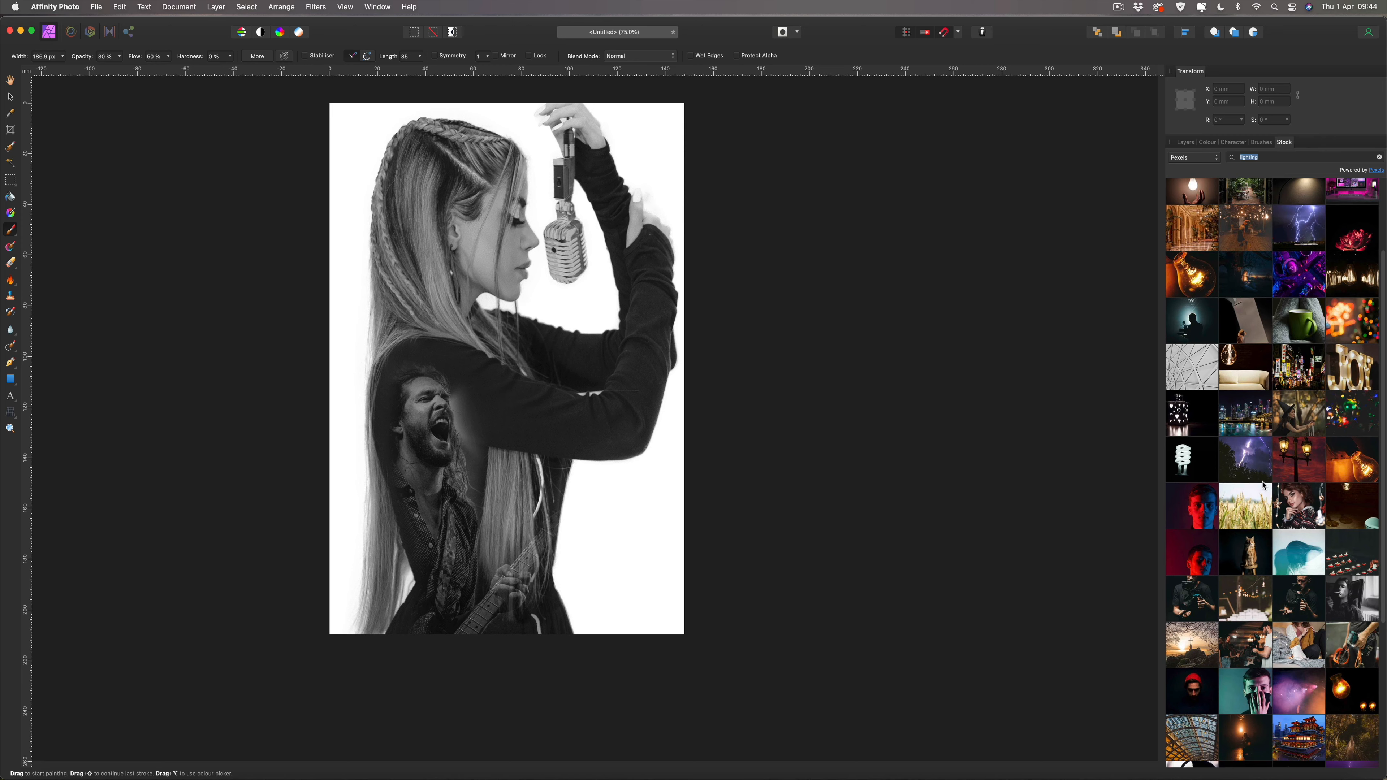
pyautogui.scroll(-4, 1263, 485)
pyautogui.scroll(5, 1261, 361)
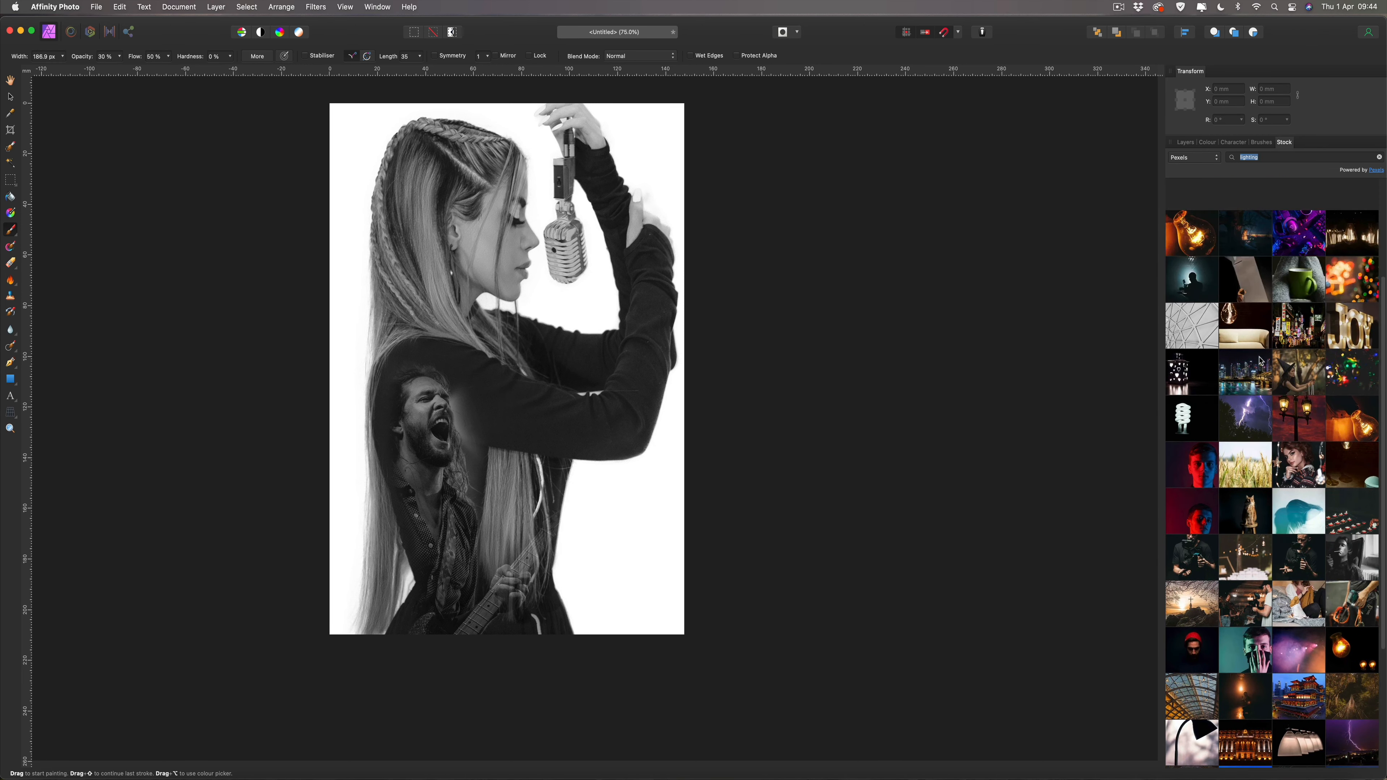
pyautogui.scroll(3, 1256, 350)
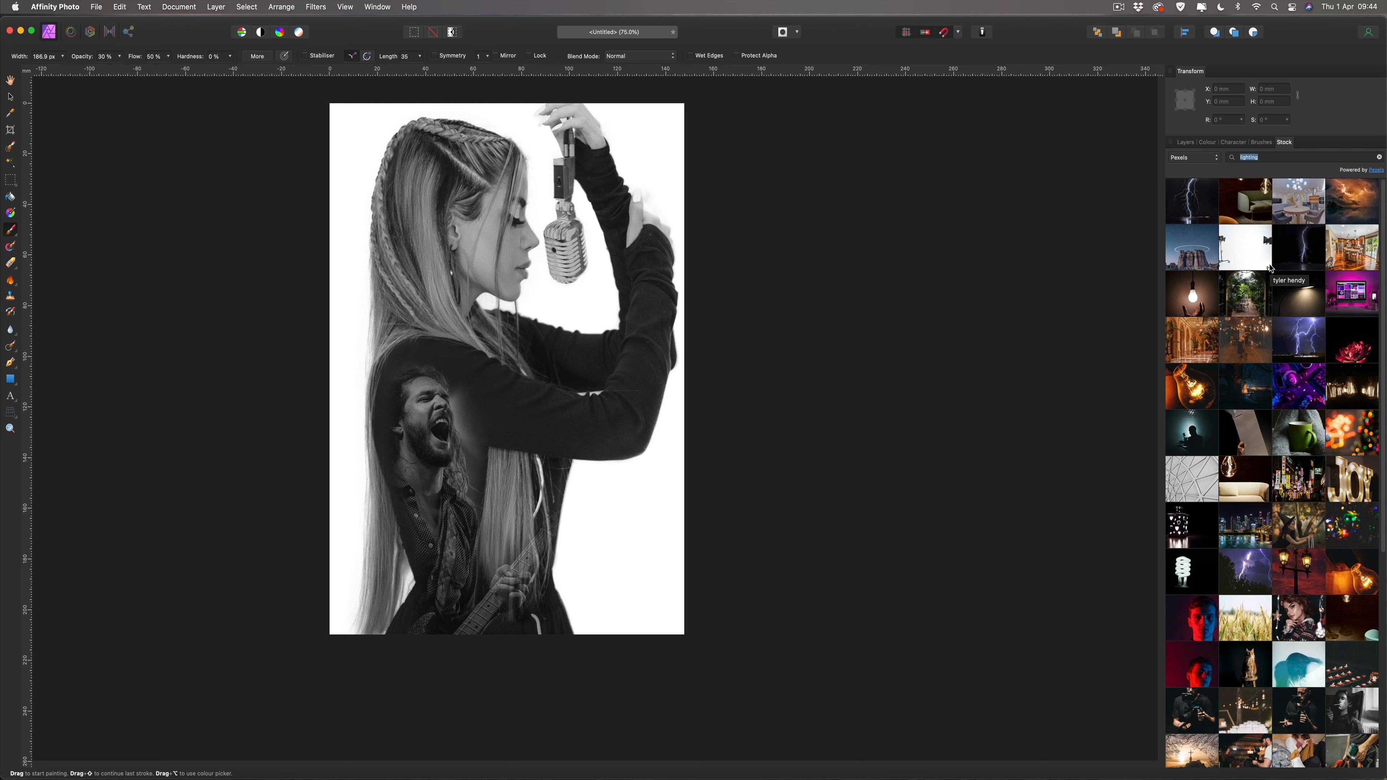
pyautogui.scroll(-2, 1256, 282)
pyautogui.scroll(-1, 1262, 279)
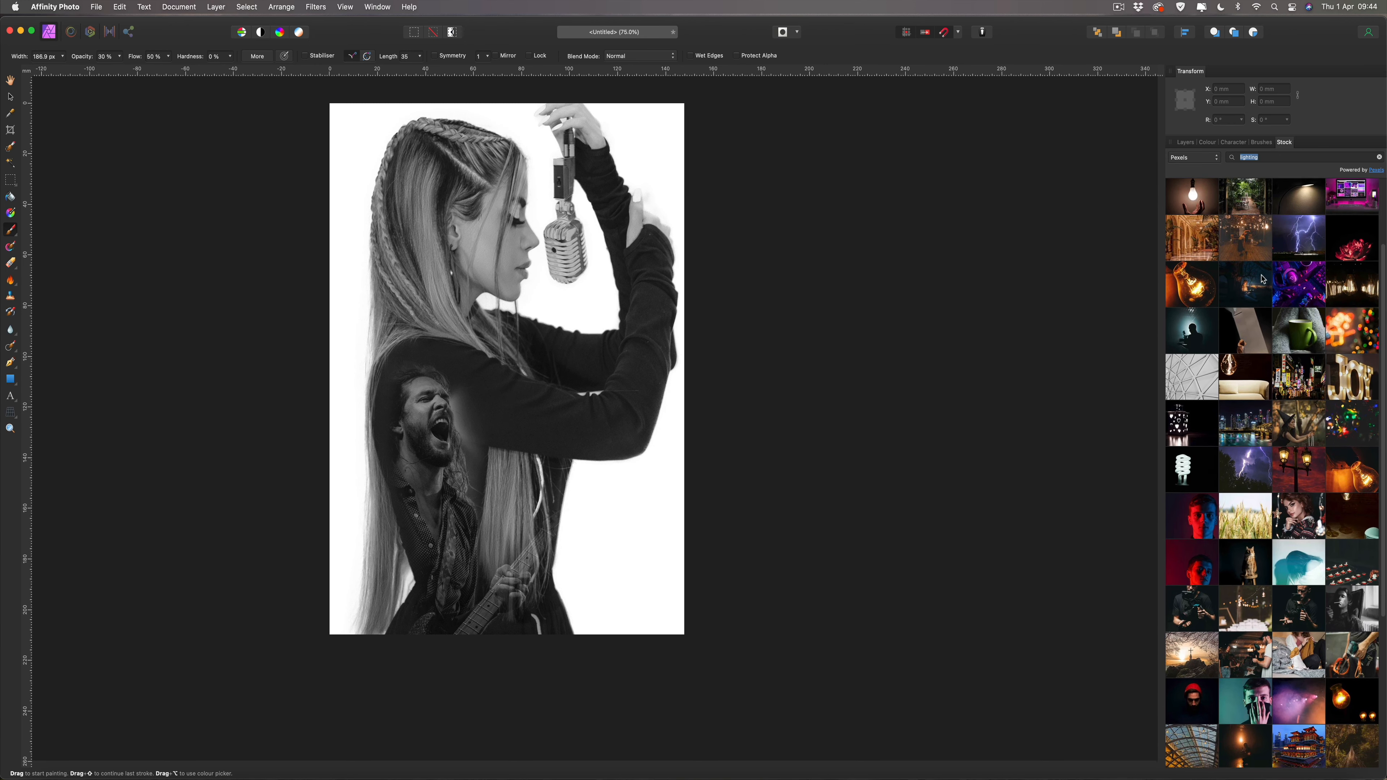
pyautogui.click(1290, 688)
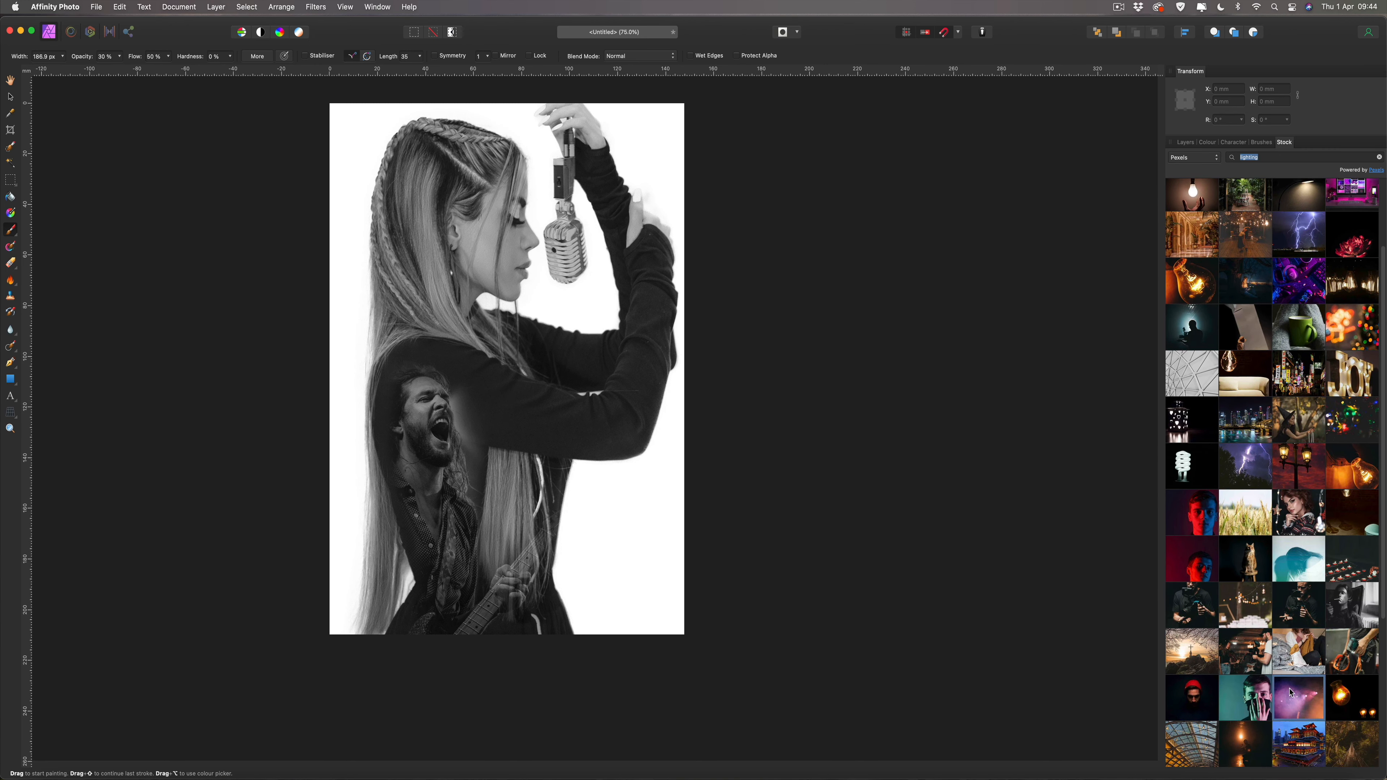
pyautogui.moveTo(1302, 698); pyautogui.dragTo(613, 529)
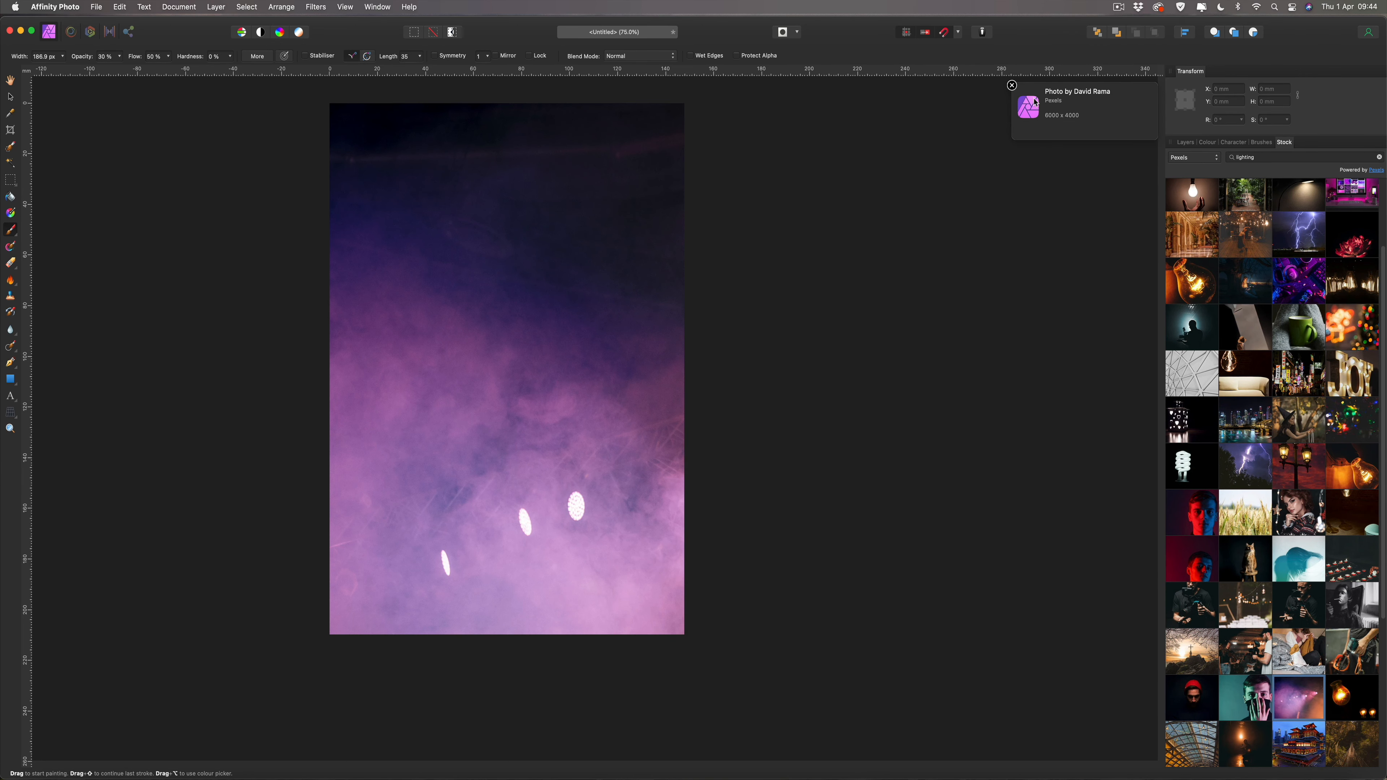
# Scale the placed smoke photo down to about 326 × 218 mm.
pyautogui.press('super+minus')
pyautogui.press('super+minus')
pyautogui.press('super+minus')
pyautogui.press('super+minus')
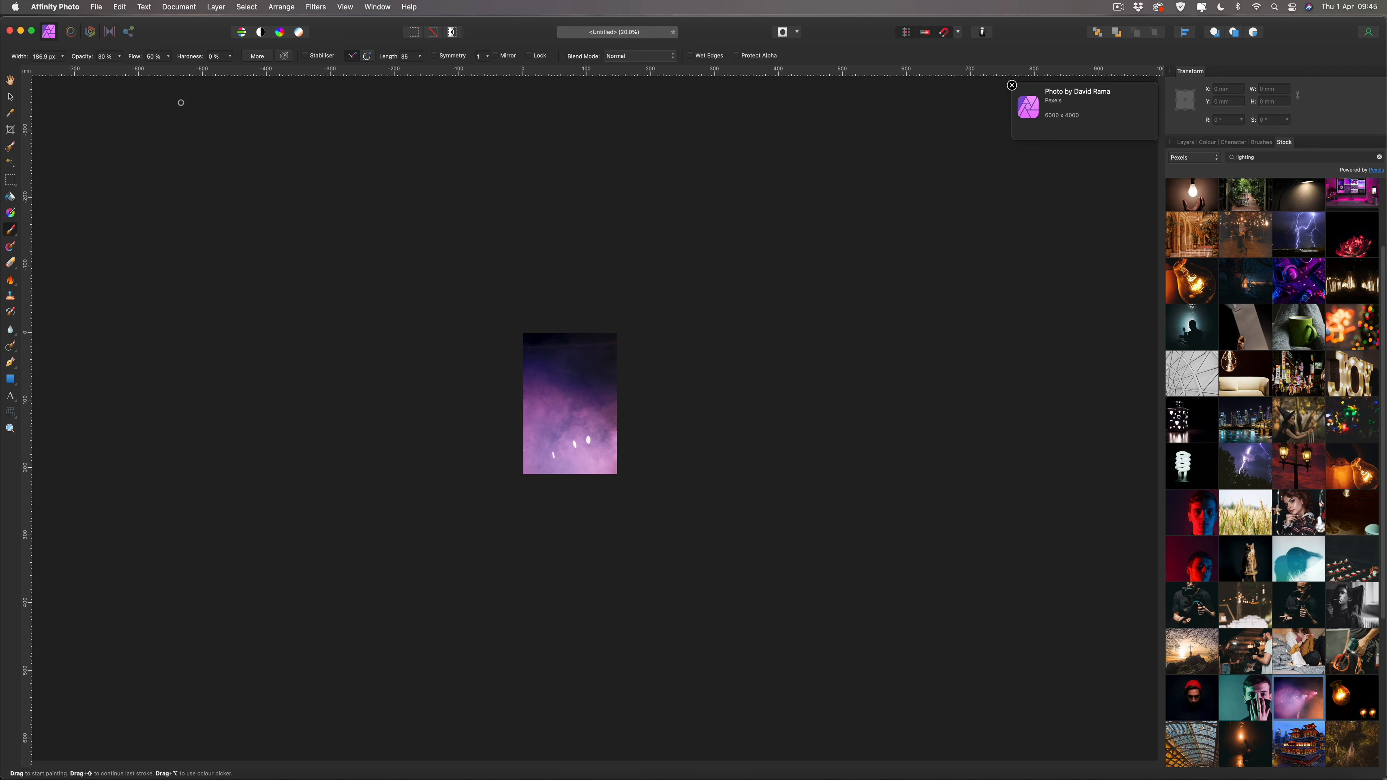
pyautogui.click(11, 97)
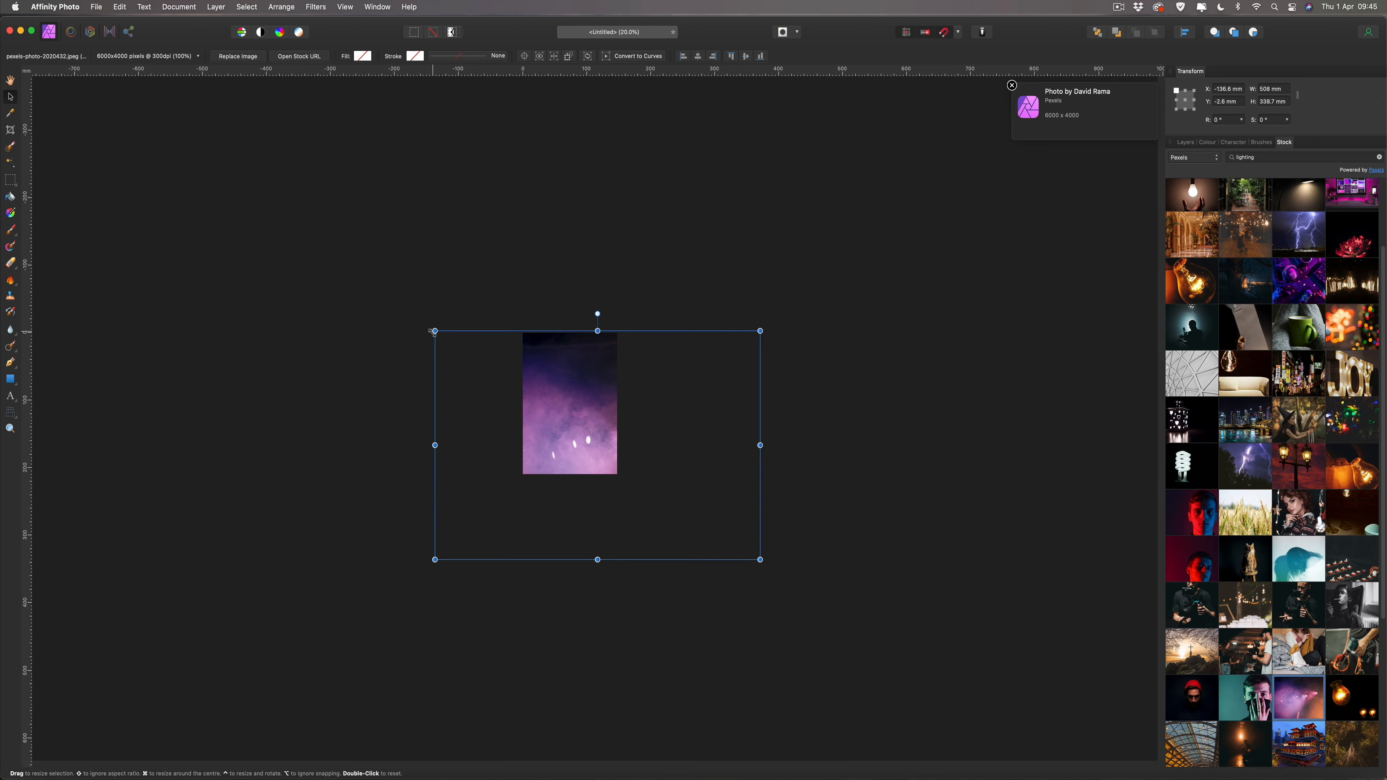
pyautogui.moveTo(434, 329); pyautogui.dragTo(553, 383)
# Move the smoke photo layer beneath the cut-out singer's layer and reposition the photo so it covers the whole page as a background.
pyautogui.click(1192, 145)
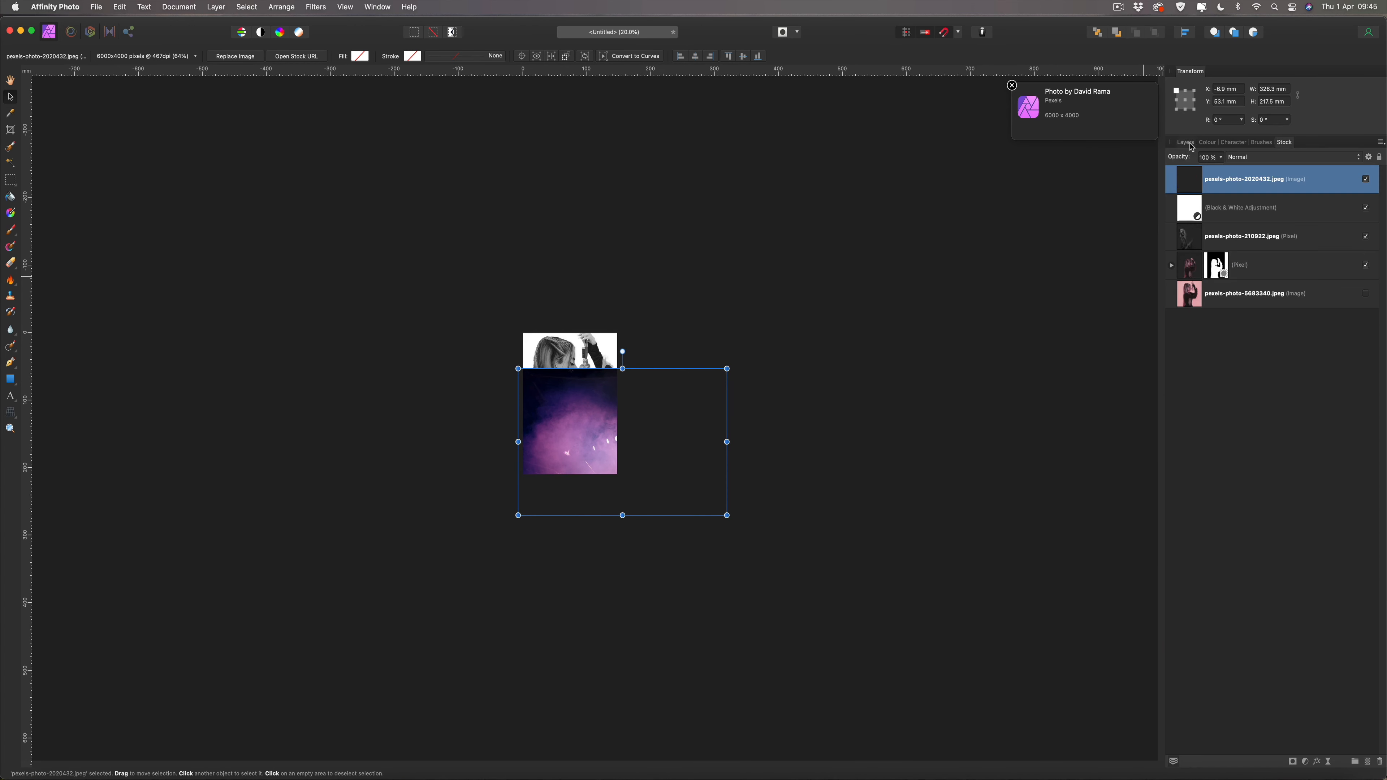
pyautogui.moveTo(1191, 180); pyautogui.dragTo(1172, 275)
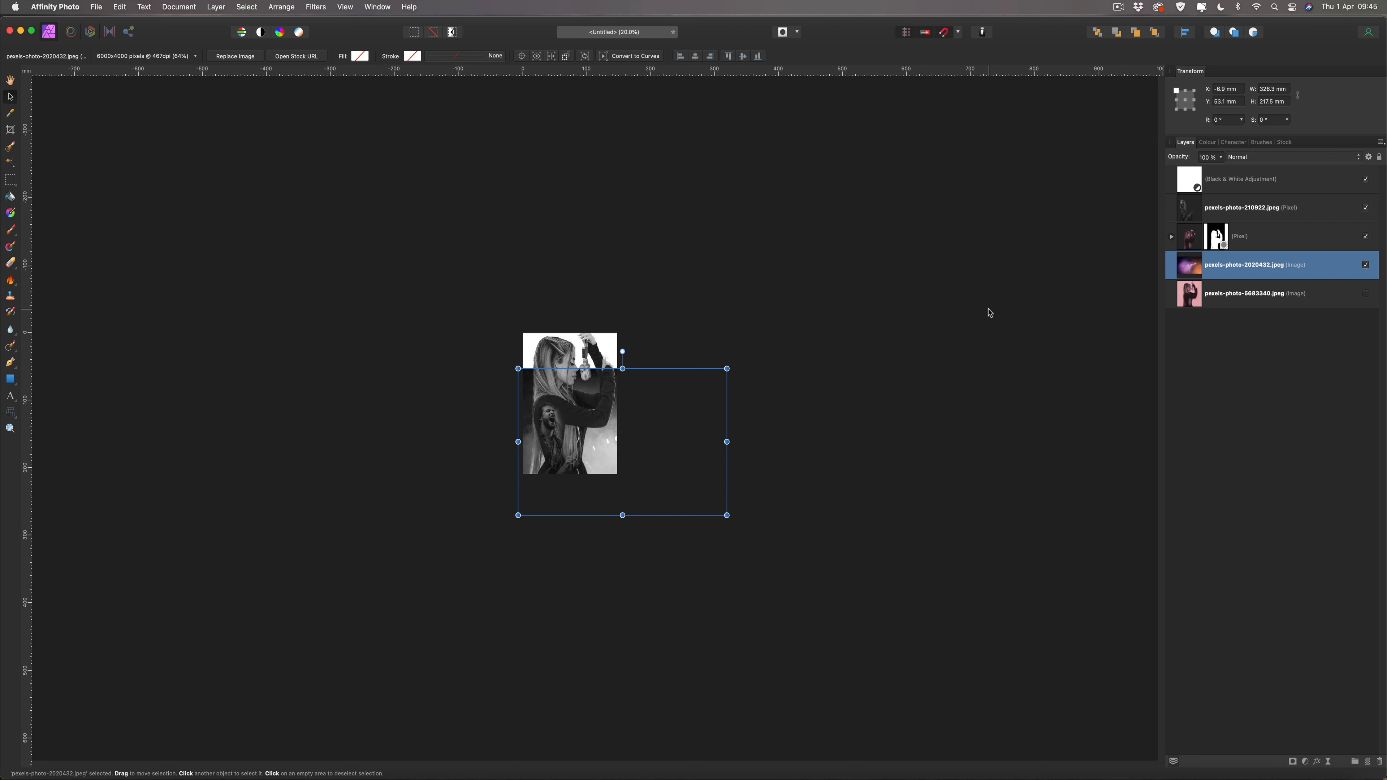
pyautogui.moveTo(702, 407); pyautogui.dragTo(660, 365)
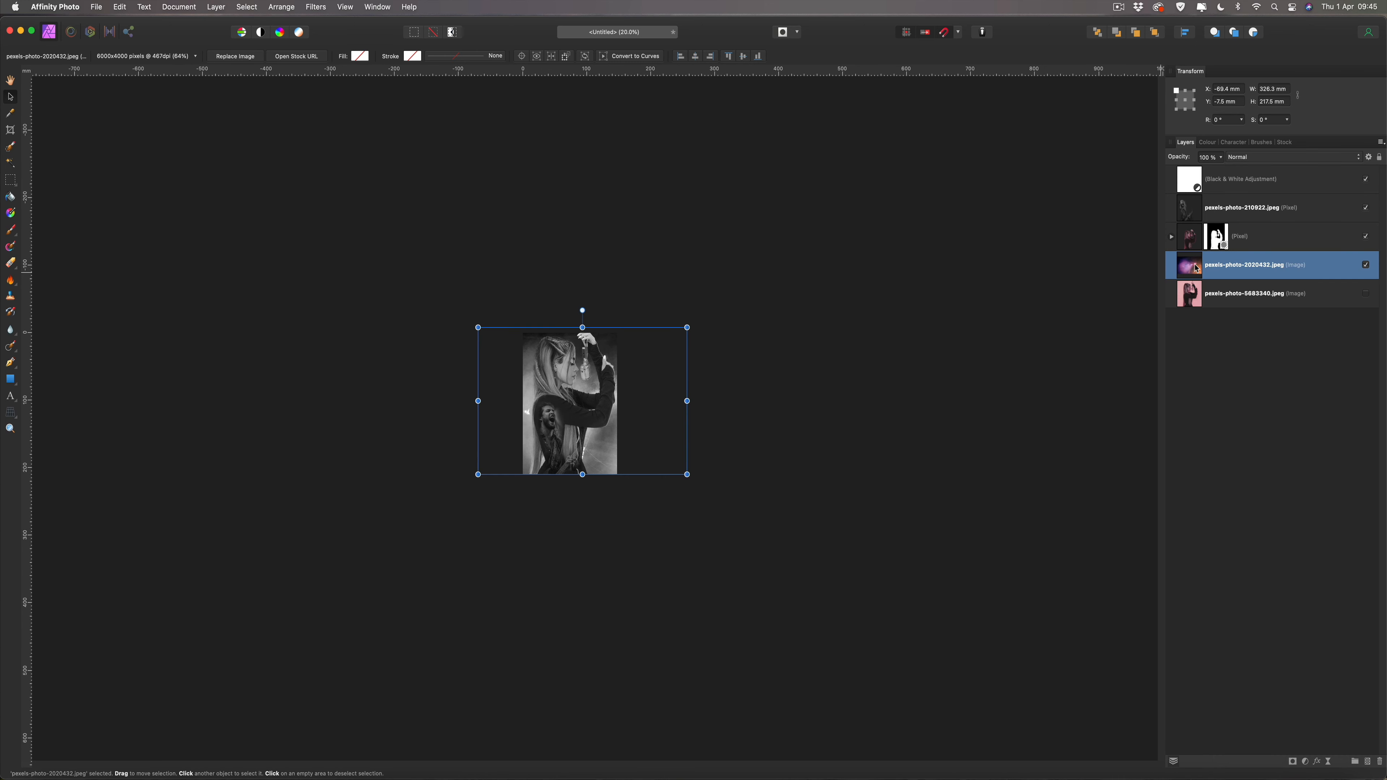
# Try nesting the Black & White adjustment inside the cut-out singer's layer, and undo that change.
pyautogui.moveTo(1189, 183); pyautogui.dragTo(1233, 251)
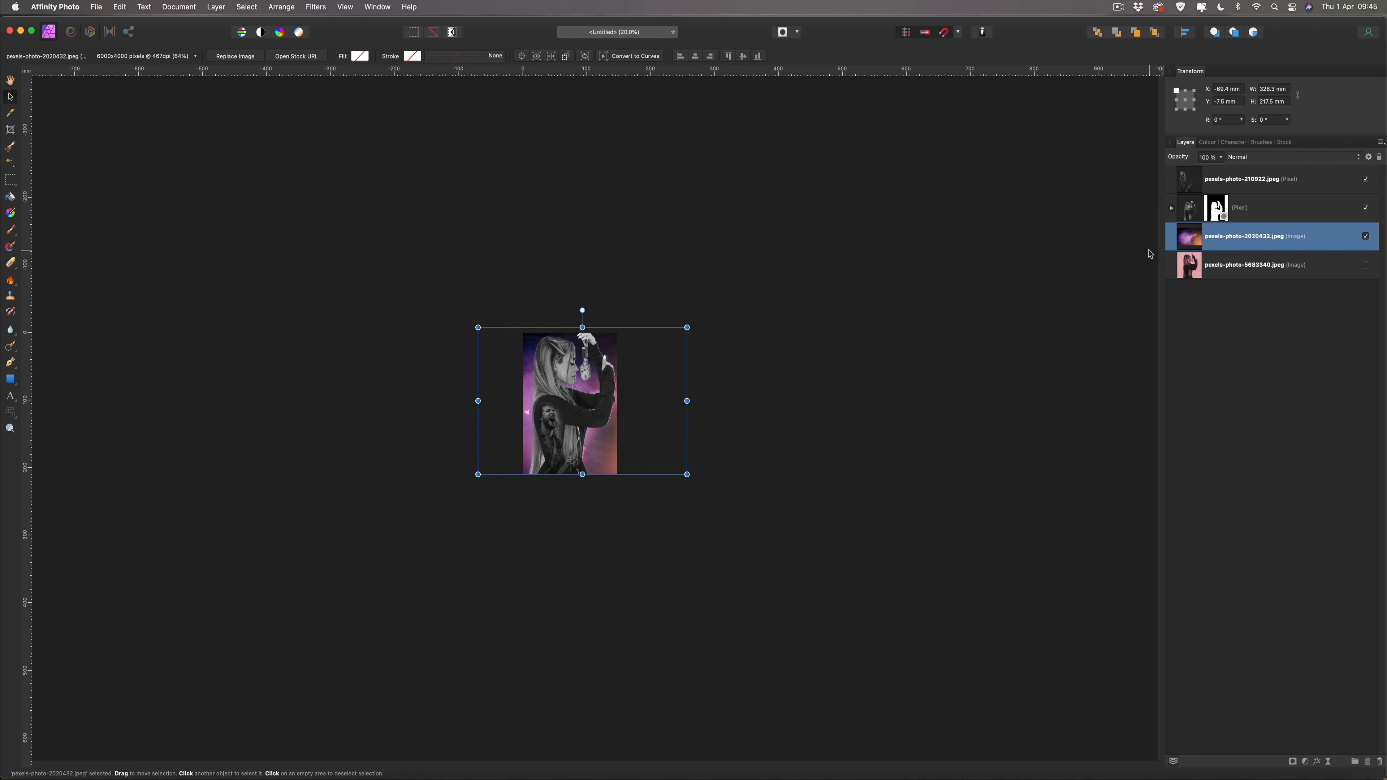
pyautogui.press('super+alt+shift+b')
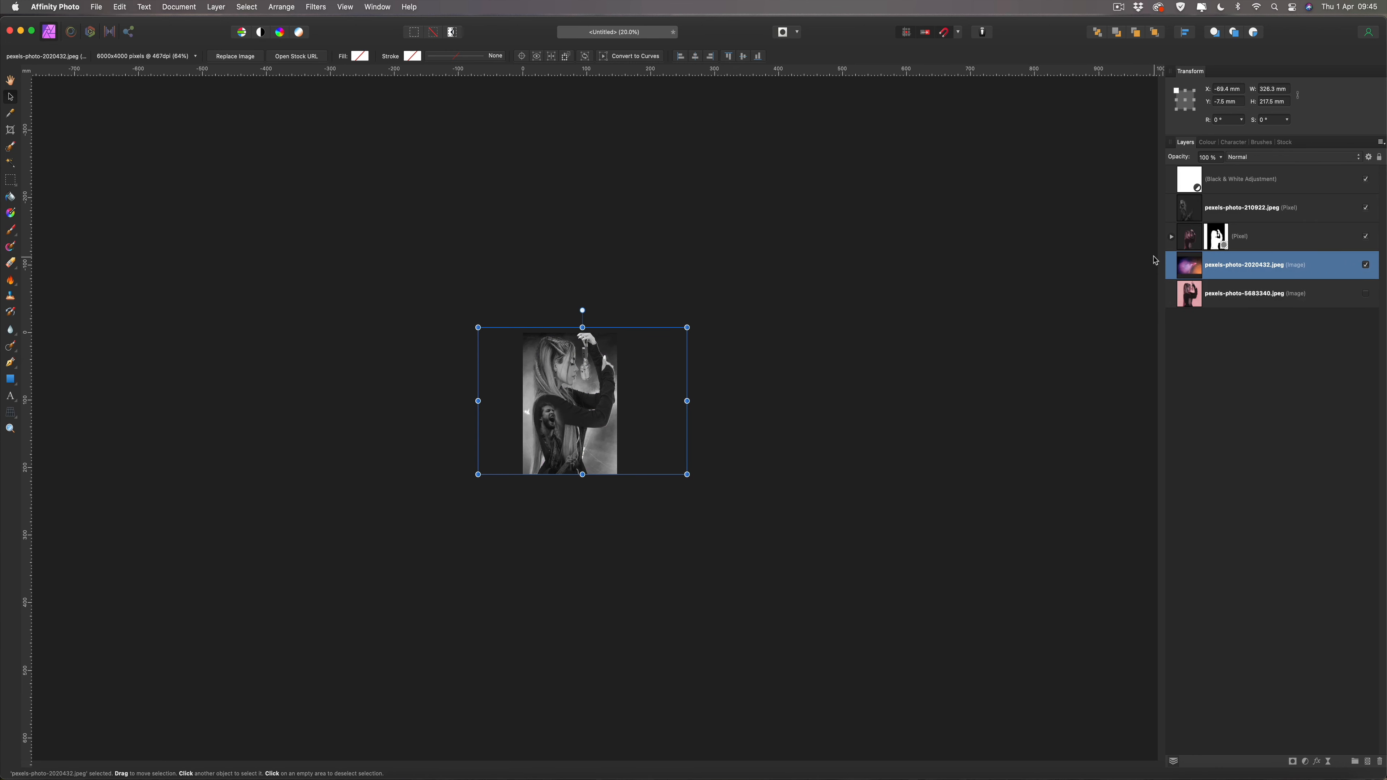
# Shift the smoke background sideways so its bright light burst sits between the microphone and the singer's arms.
pyautogui.press('super+plus')
pyautogui.press('super+plus')
pyautogui.press('super+plus')
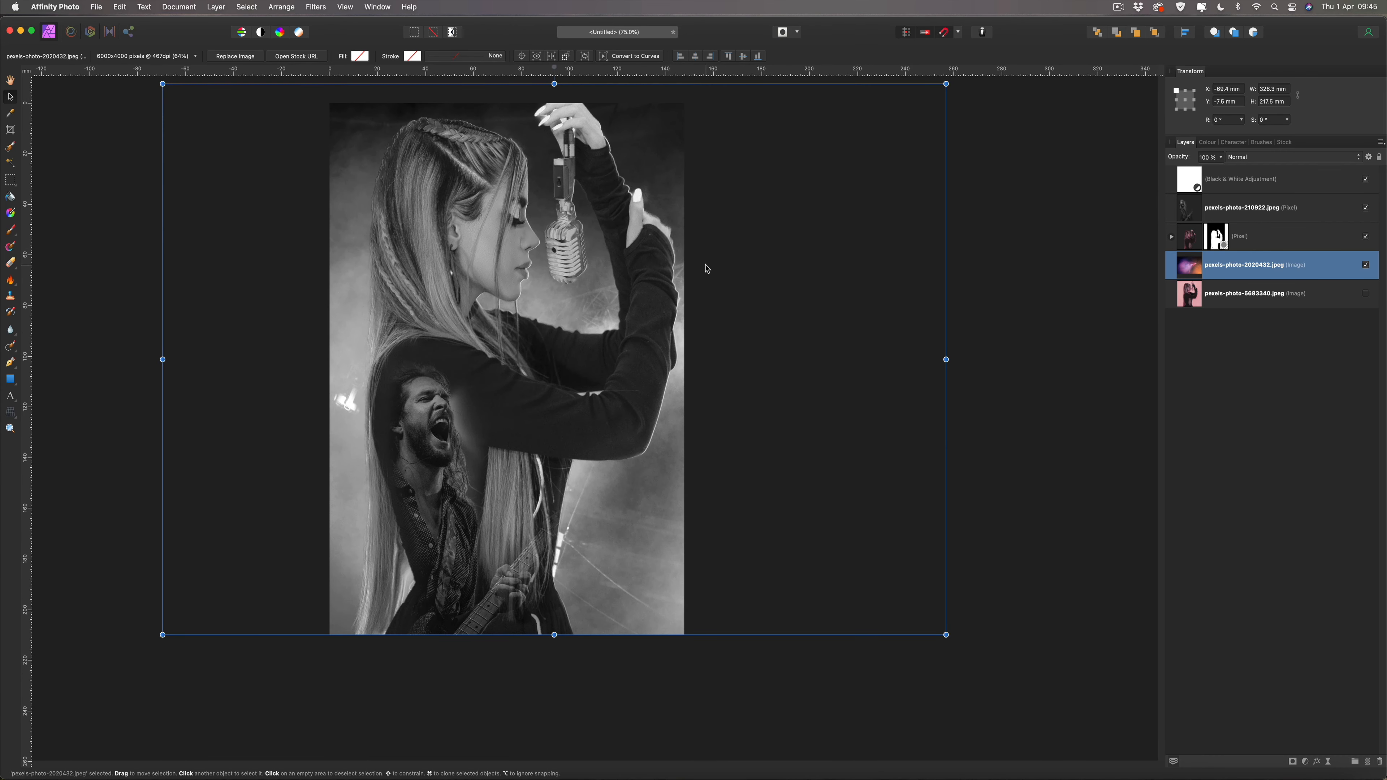
pyautogui.moveTo(696, 235); pyautogui.dragTo(536, 208)
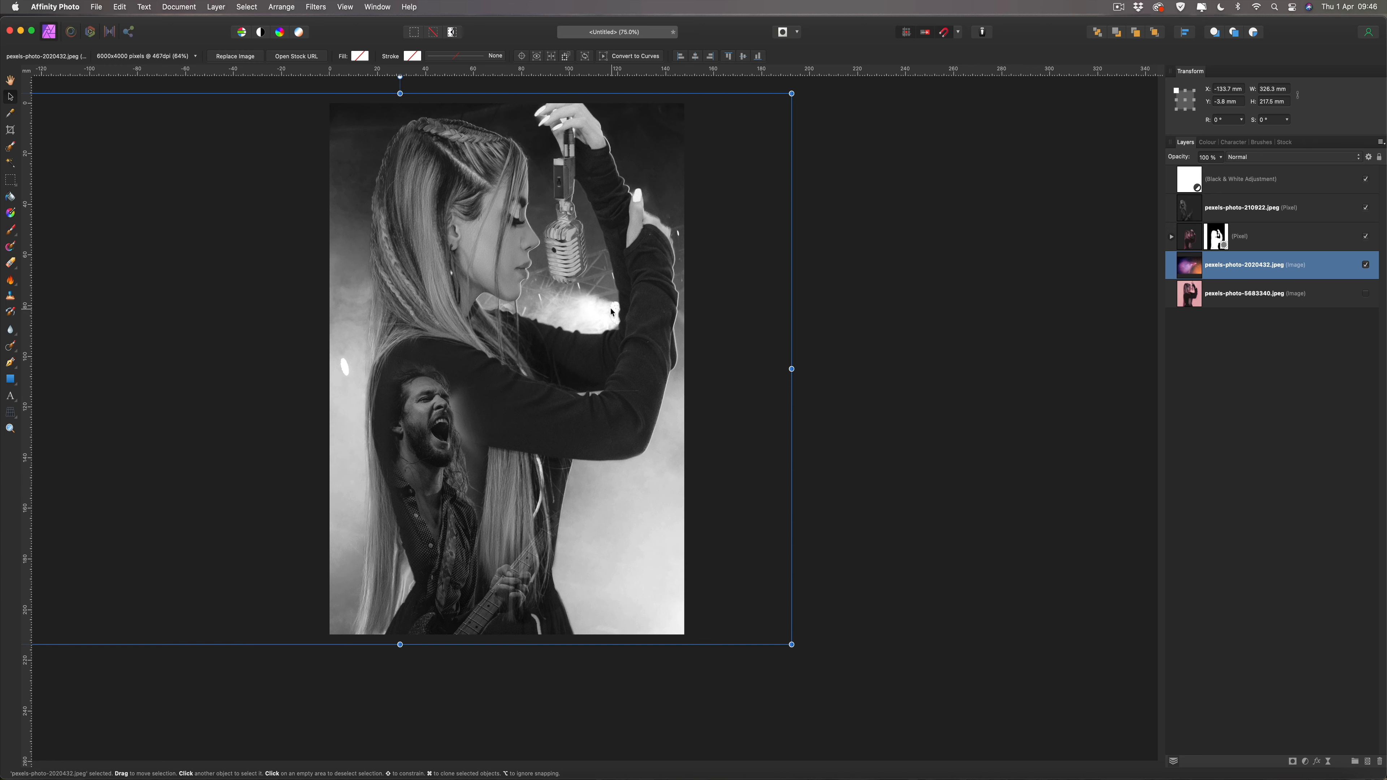
pyautogui.moveTo(612, 312)
pyautogui.mouseDown()
pyautogui.moveTo(612, 247)
pyautogui.moveTo(641, 207)
pyautogui.moveTo(622, 317)
pyautogui.mouseUp()
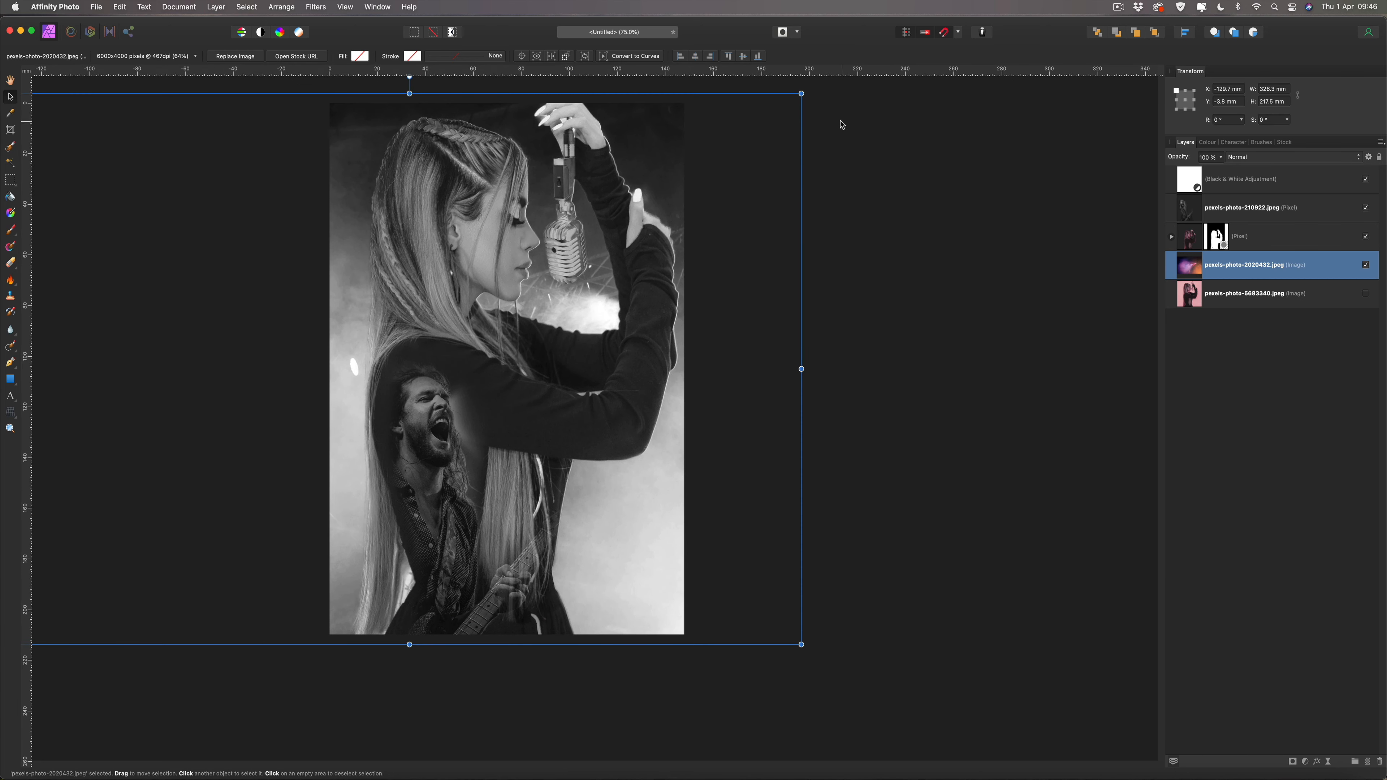
# Enlarge the smoke background to about 373 × 249 mm, shift it so the bright light falls behind the microphone, and deselect it.
pyautogui.moveTo(802, 645); pyautogui.dragTo(886, 652)
pyautogui.moveTo(803, 474); pyautogui.dragTo(725, 462)
pyautogui.scroll(3, 908, 458)
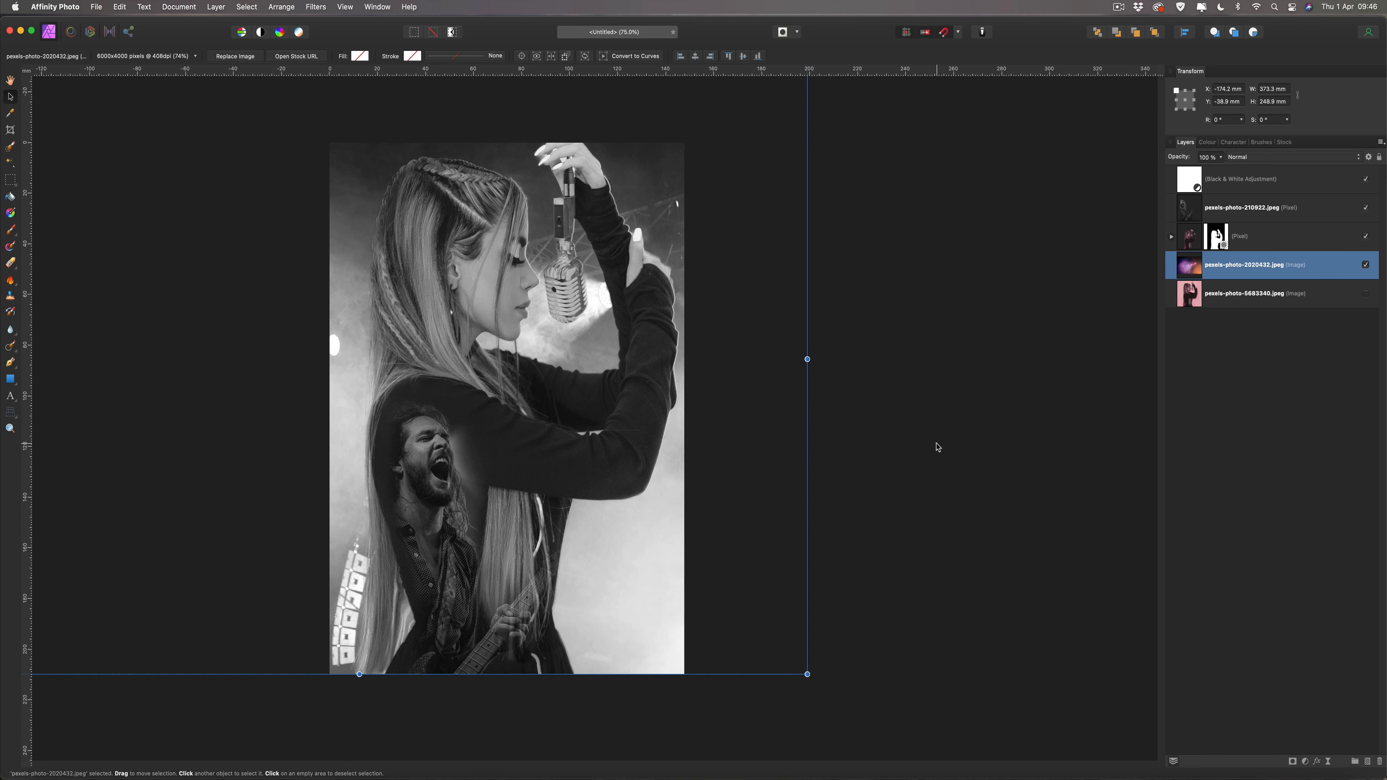
pyautogui.click(919, 444)
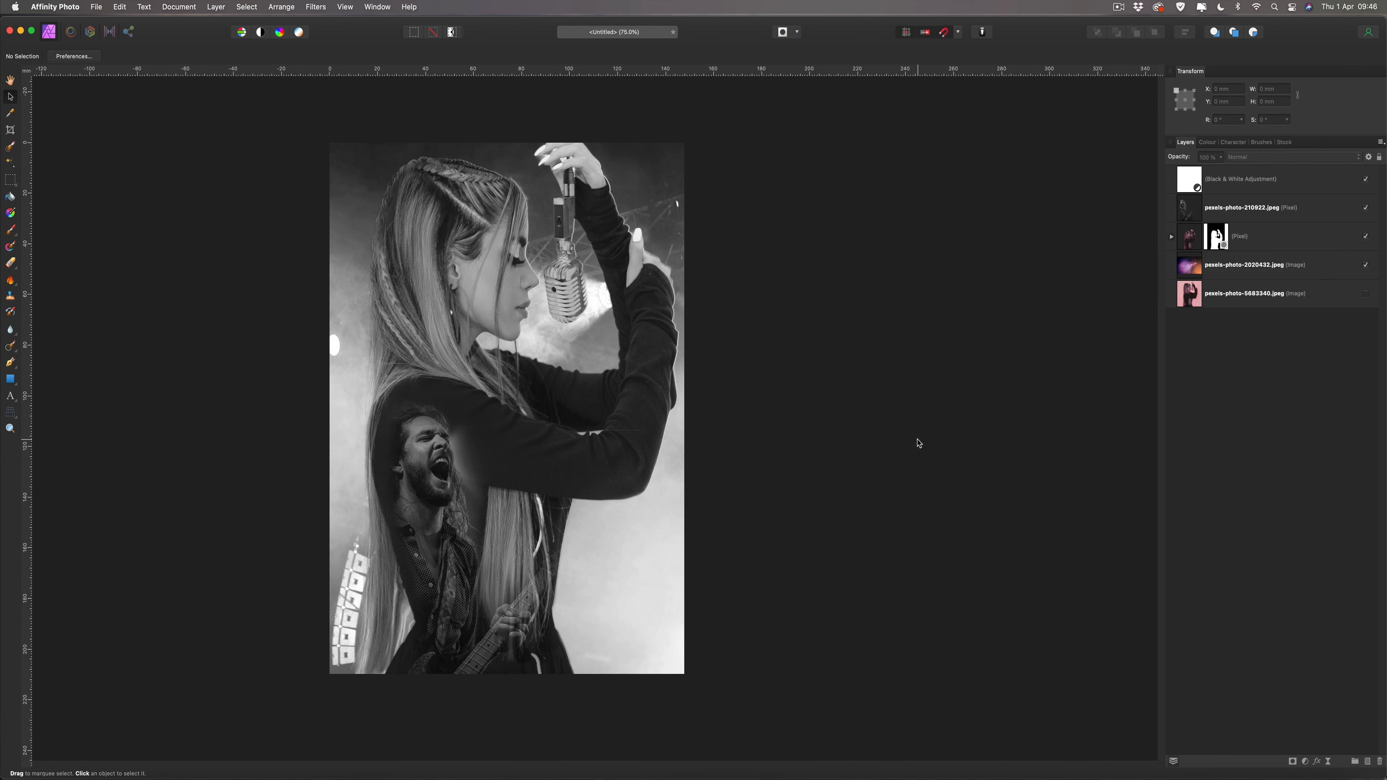
pyautogui.press('super+minus')
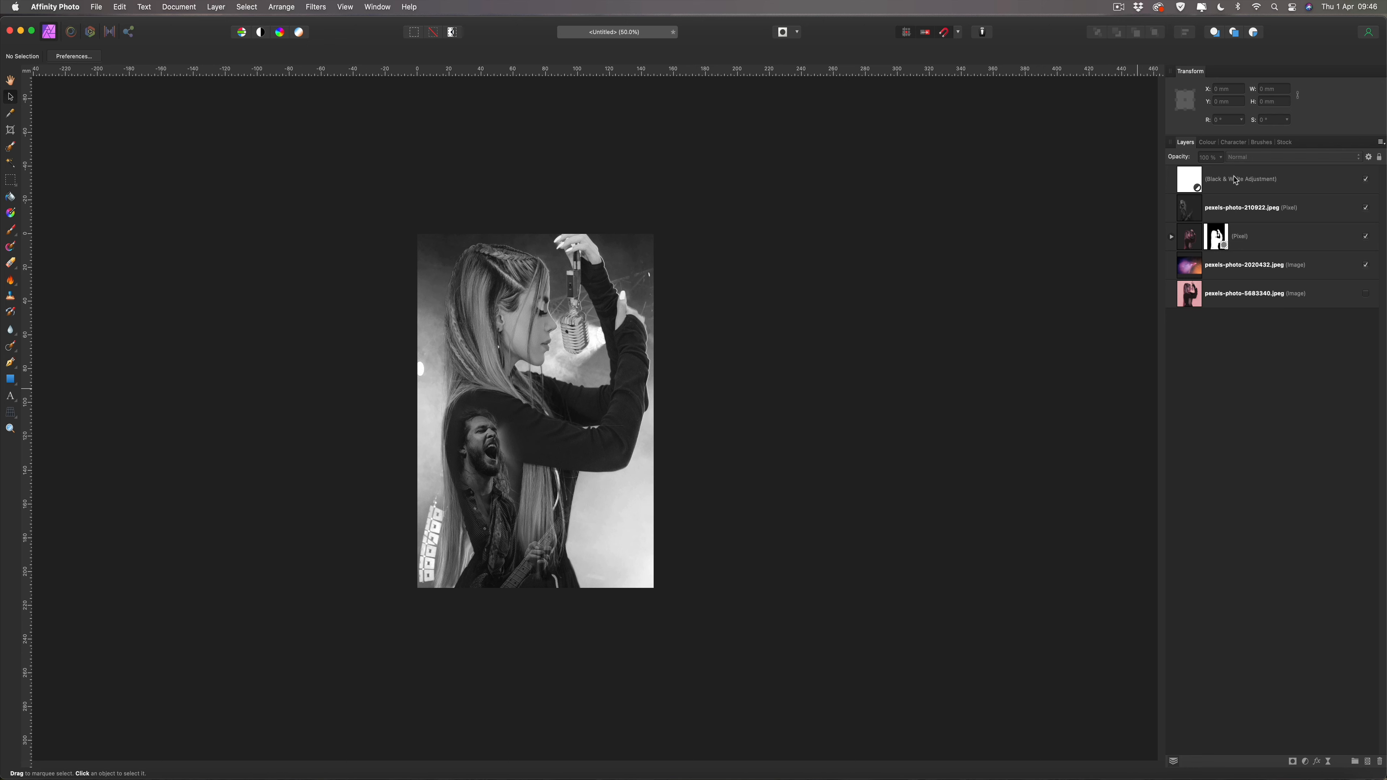
# Add a new pixel layer above the Black & White adjustment and set its blend mode to Overlay.
pyautogui.click(1221, 182)
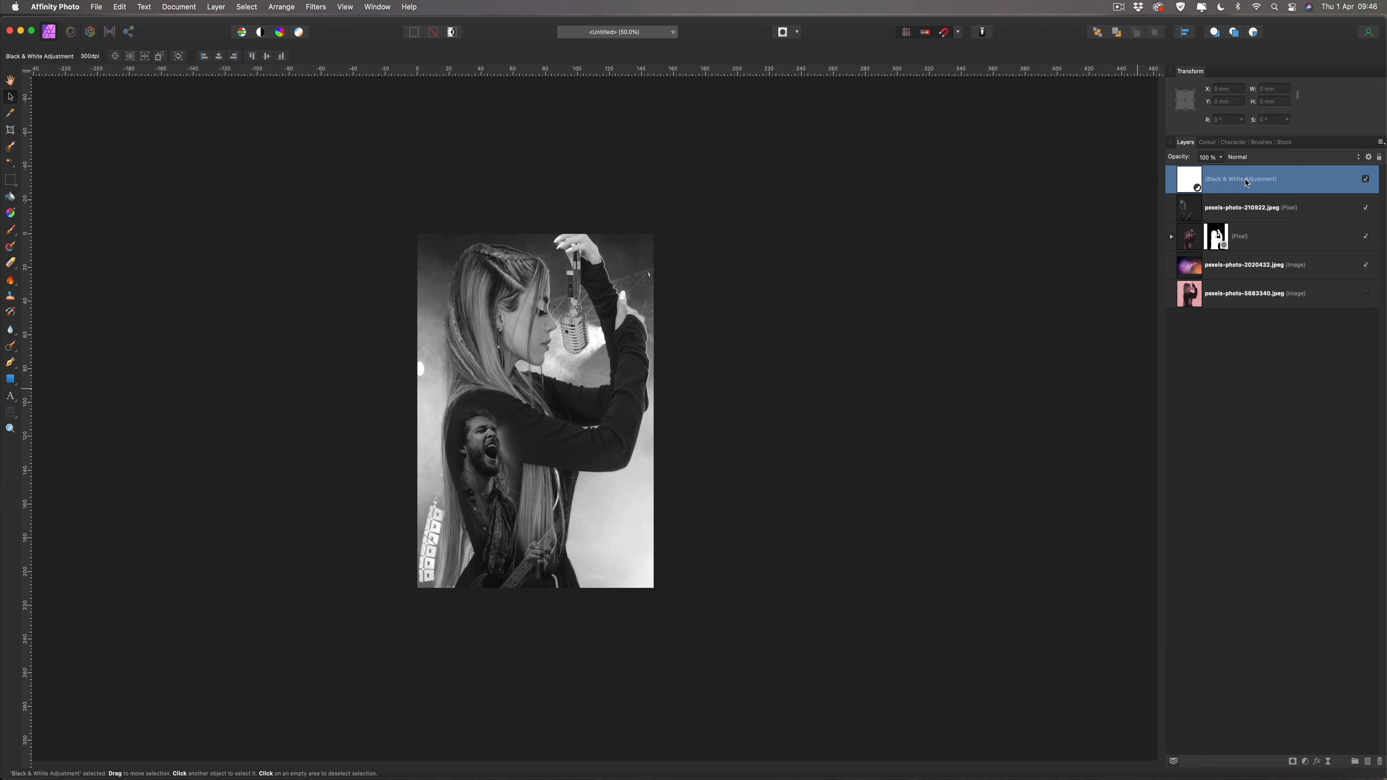
pyautogui.click(1369, 763)
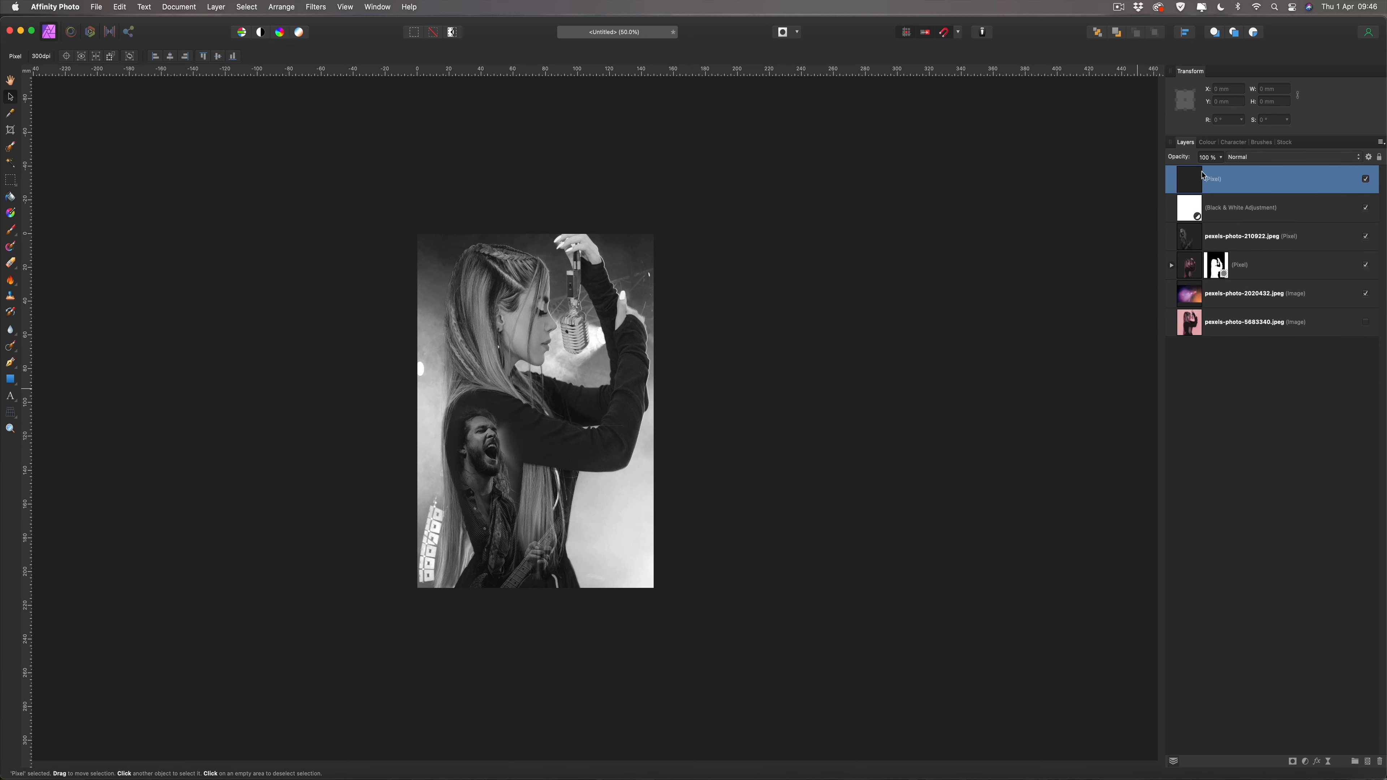
pyautogui.click(1259, 160)
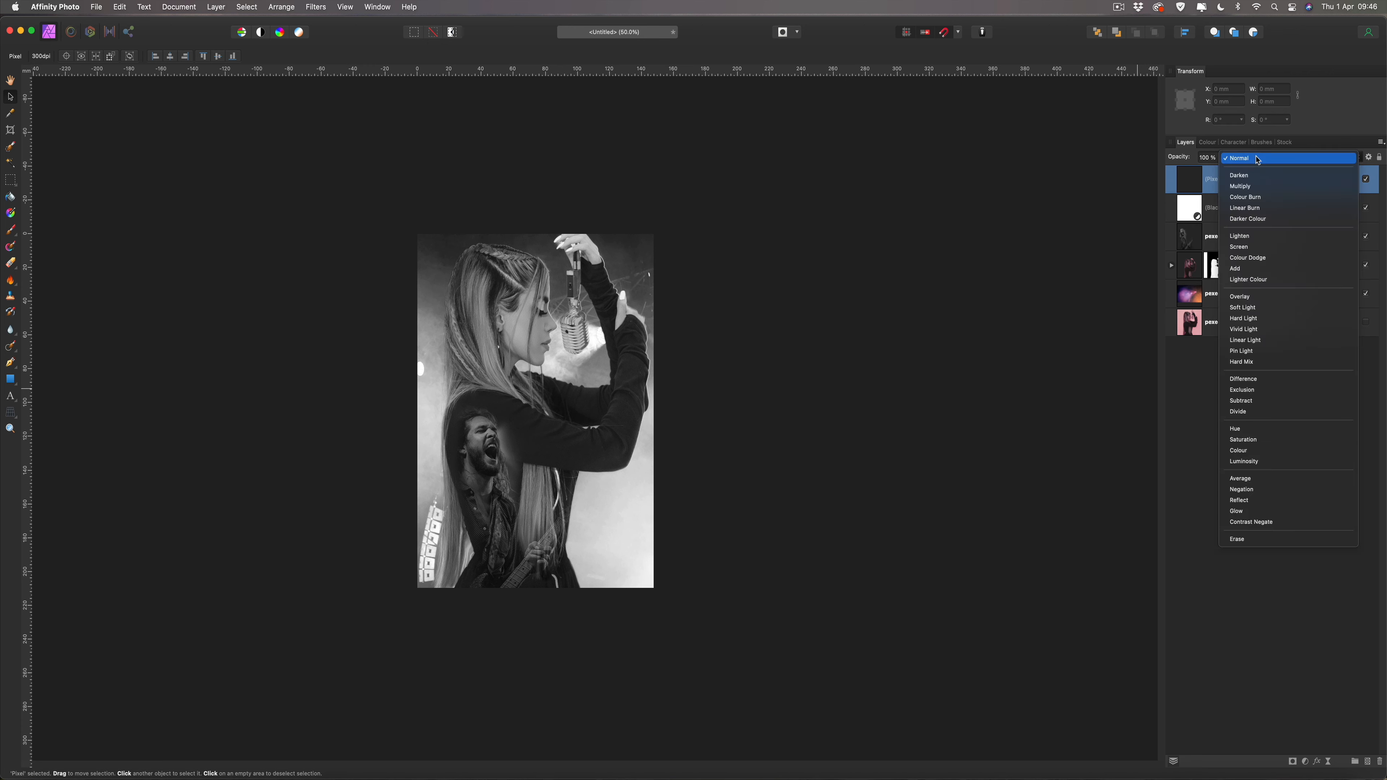
pyautogui.click(1249, 297)
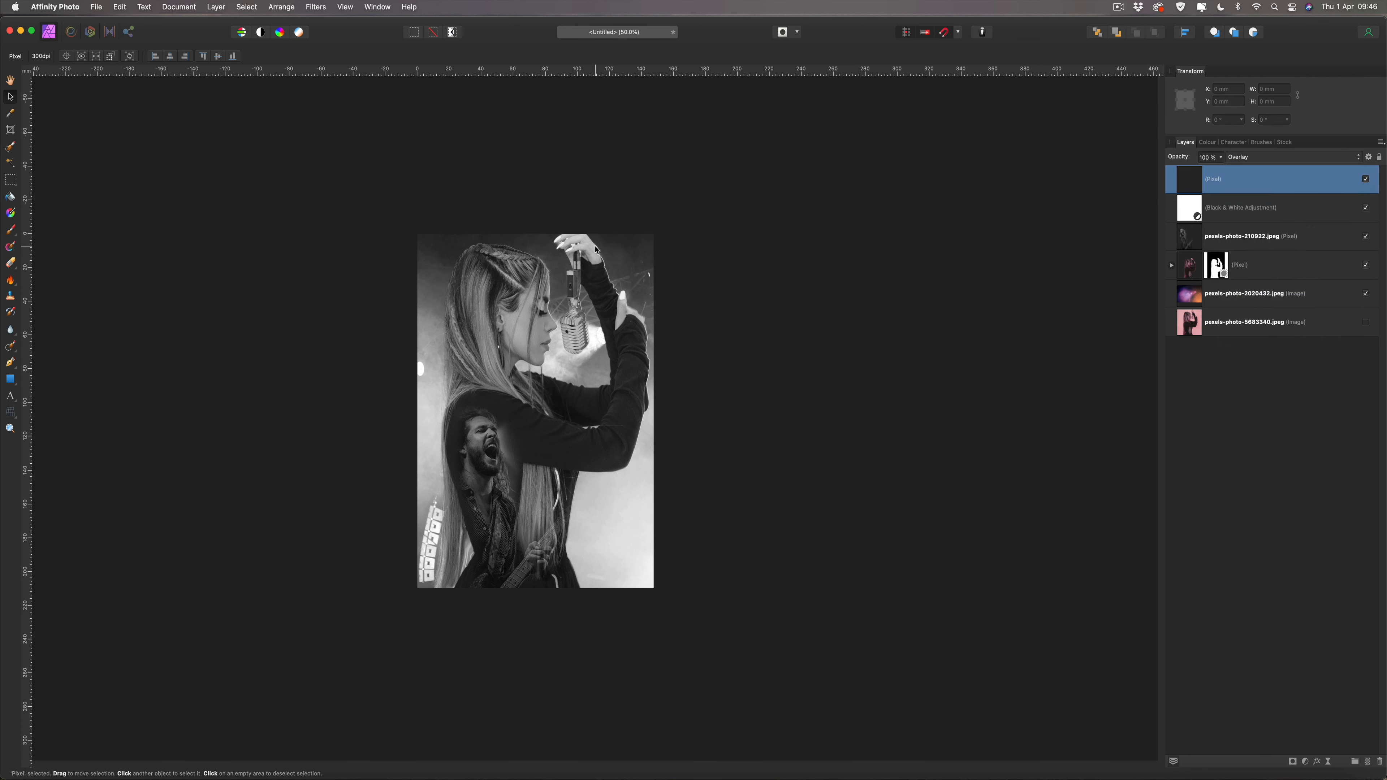
# Set up the Paint Brush with 60% opacity and enlarge it to a width of about 1322 px.
pyautogui.click(11, 232)
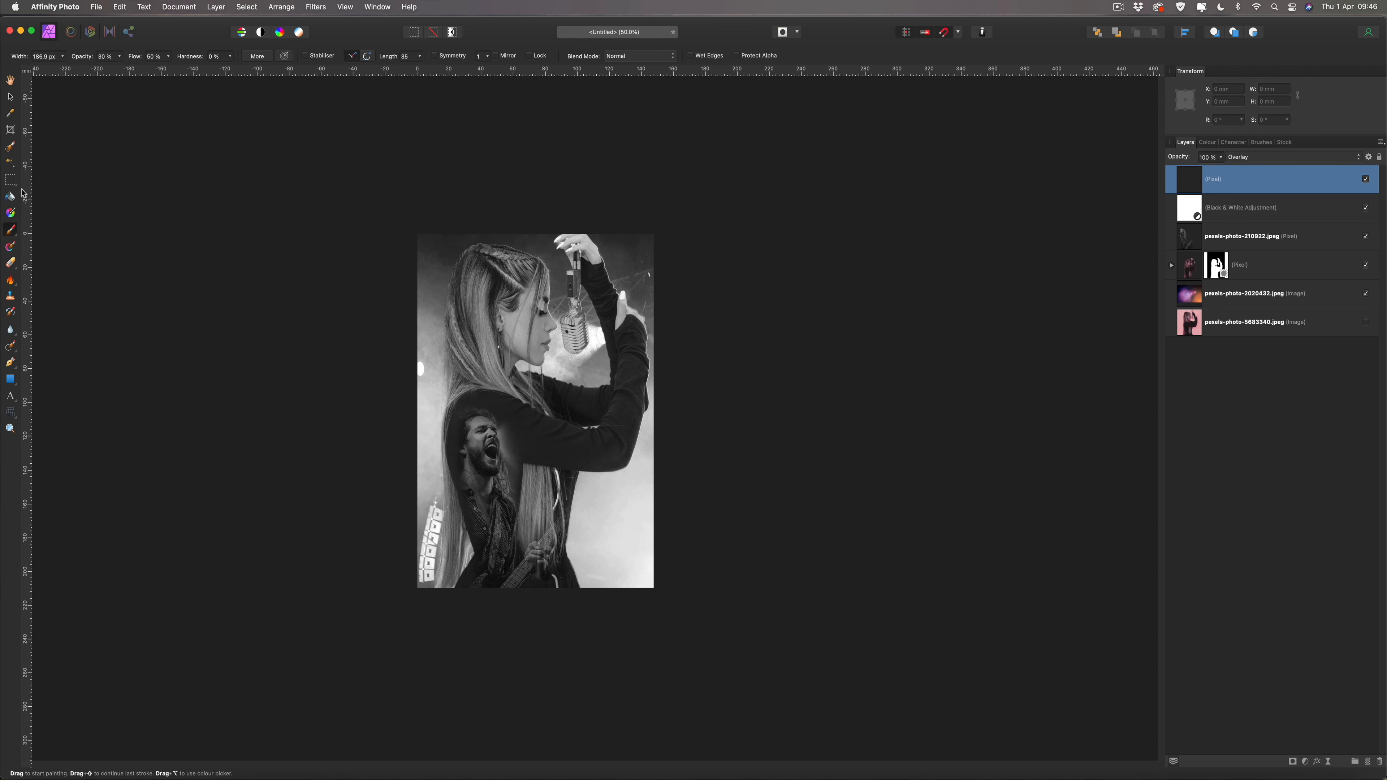
pyautogui.click(120, 57)
pyautogui.moveTo(118, 70); pyautogui.dragTo(148, 71)
pyautogui.click(119, 58)
pyautogui.press(']')
pyautogui.press(']')
pyautogui.press(']')
pyautogui.press(']')
pyautogui.press(']')
pyautogui.press(']')
pyautogui.press(']')
pyautogui.press(']')
pyautogui.press(']')
pyautogui.press(']')
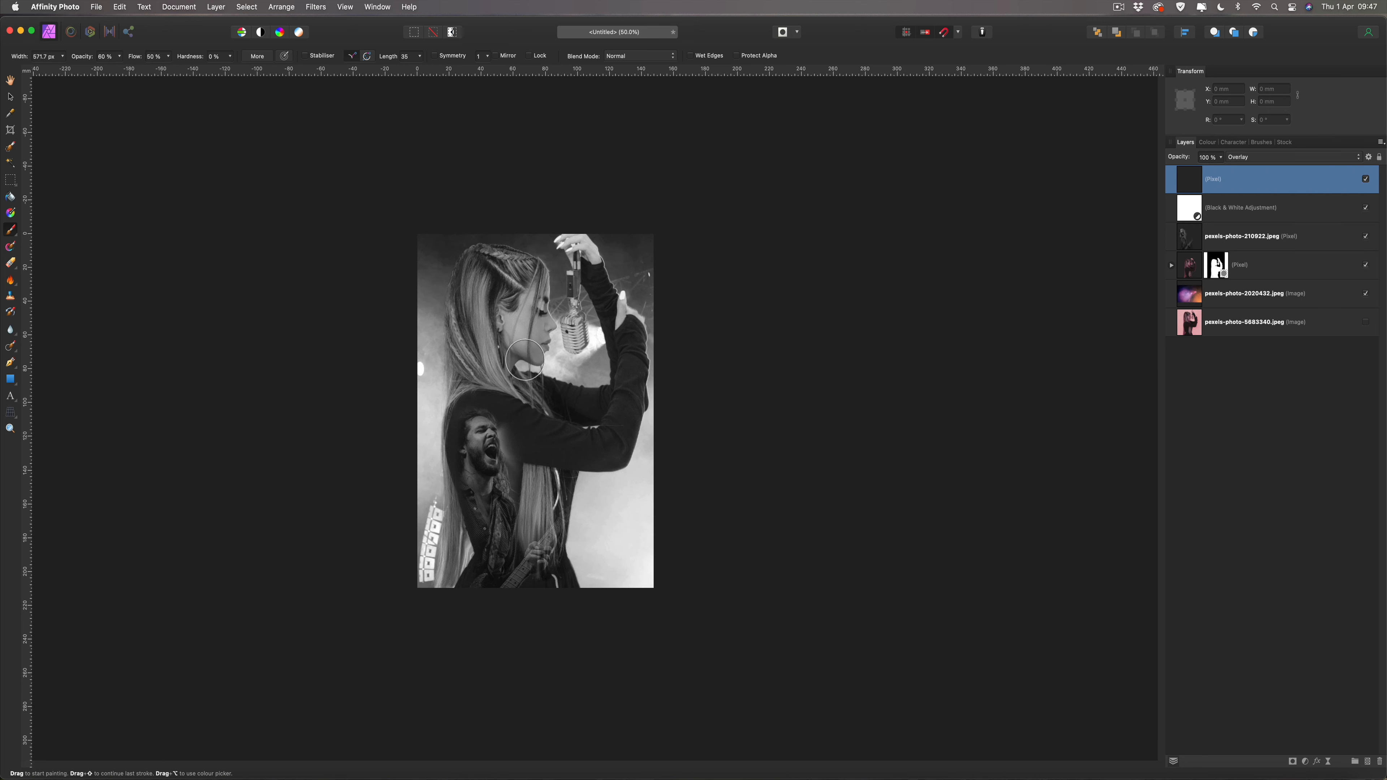
pyautogui.press(']')
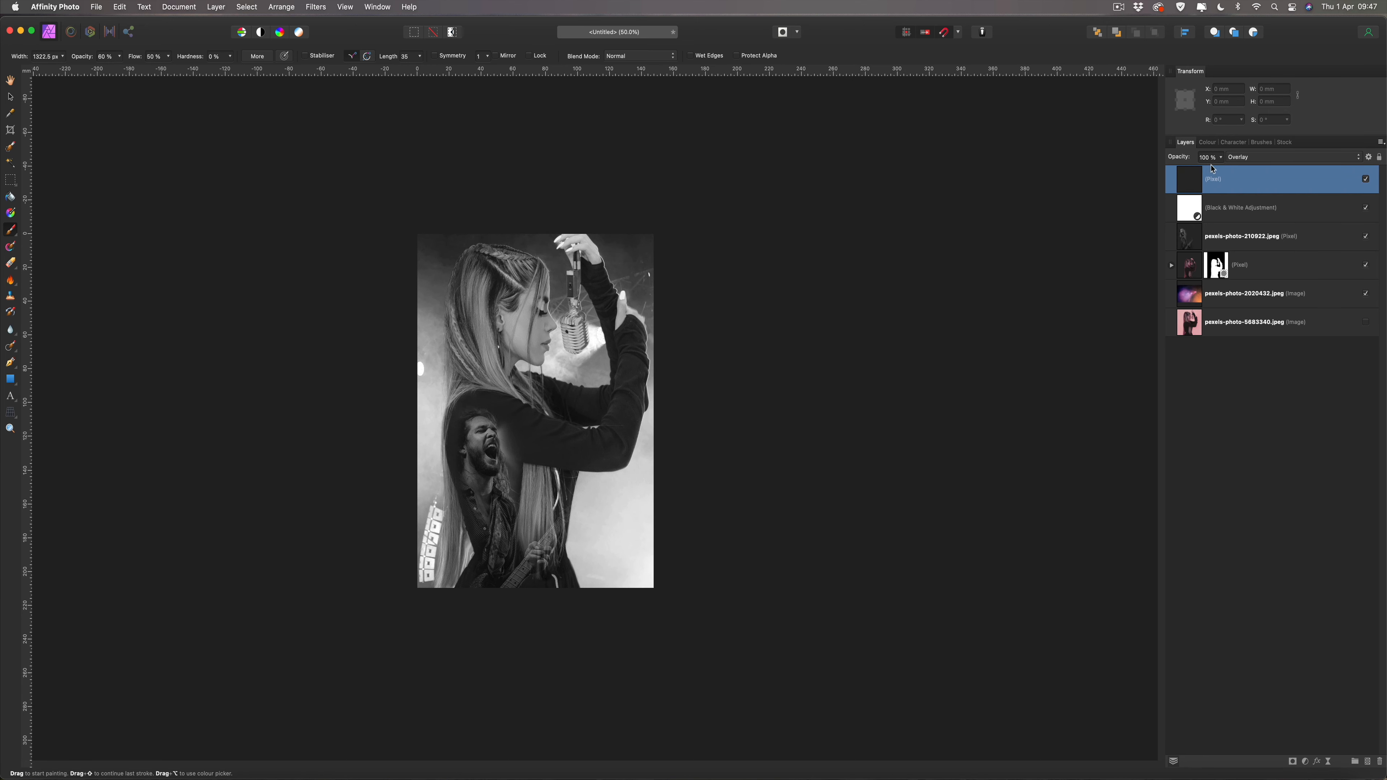
# Choose a pink with hue 312 and lightness 73, enlarge the brush to 2313 px, and paint colour over the background around the singer.
pyautogui.click(1207, 142)
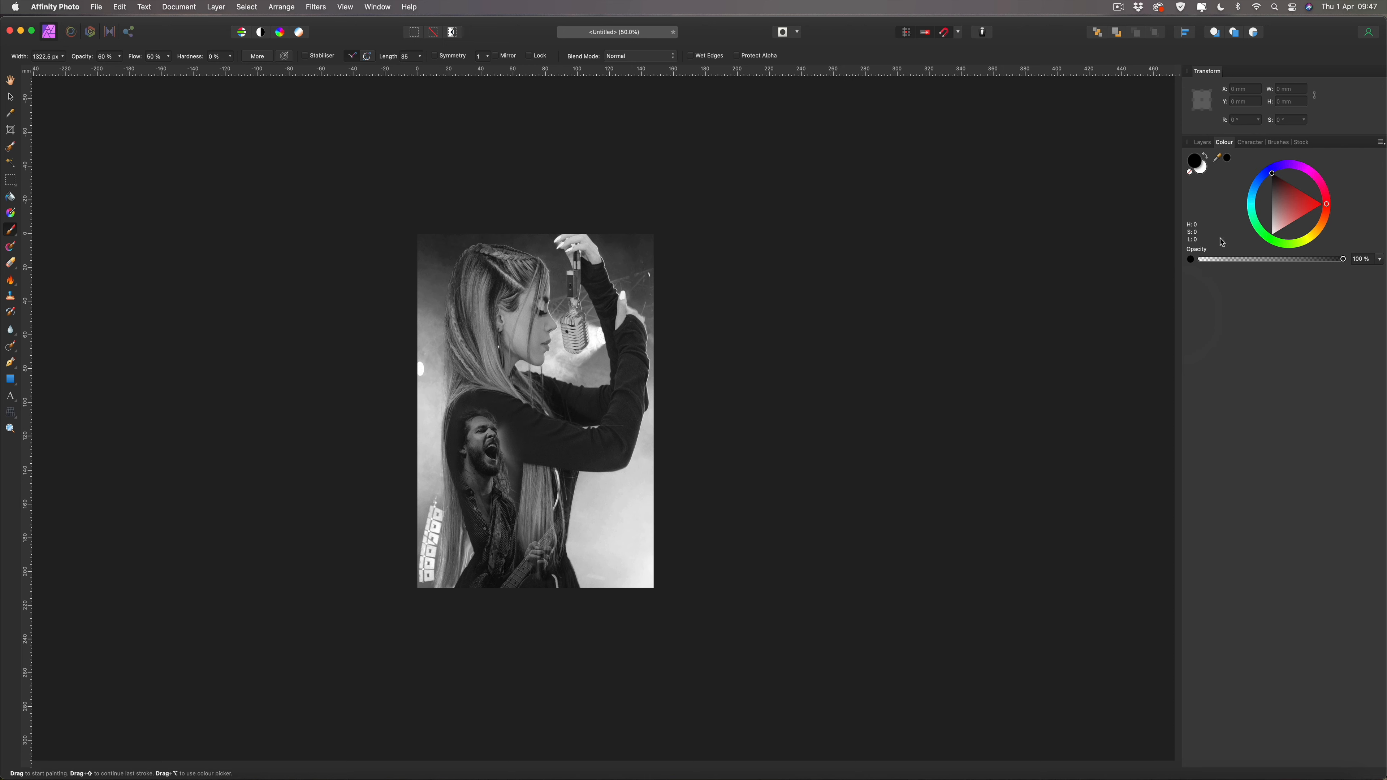
pyautogui.click(1314, 176)
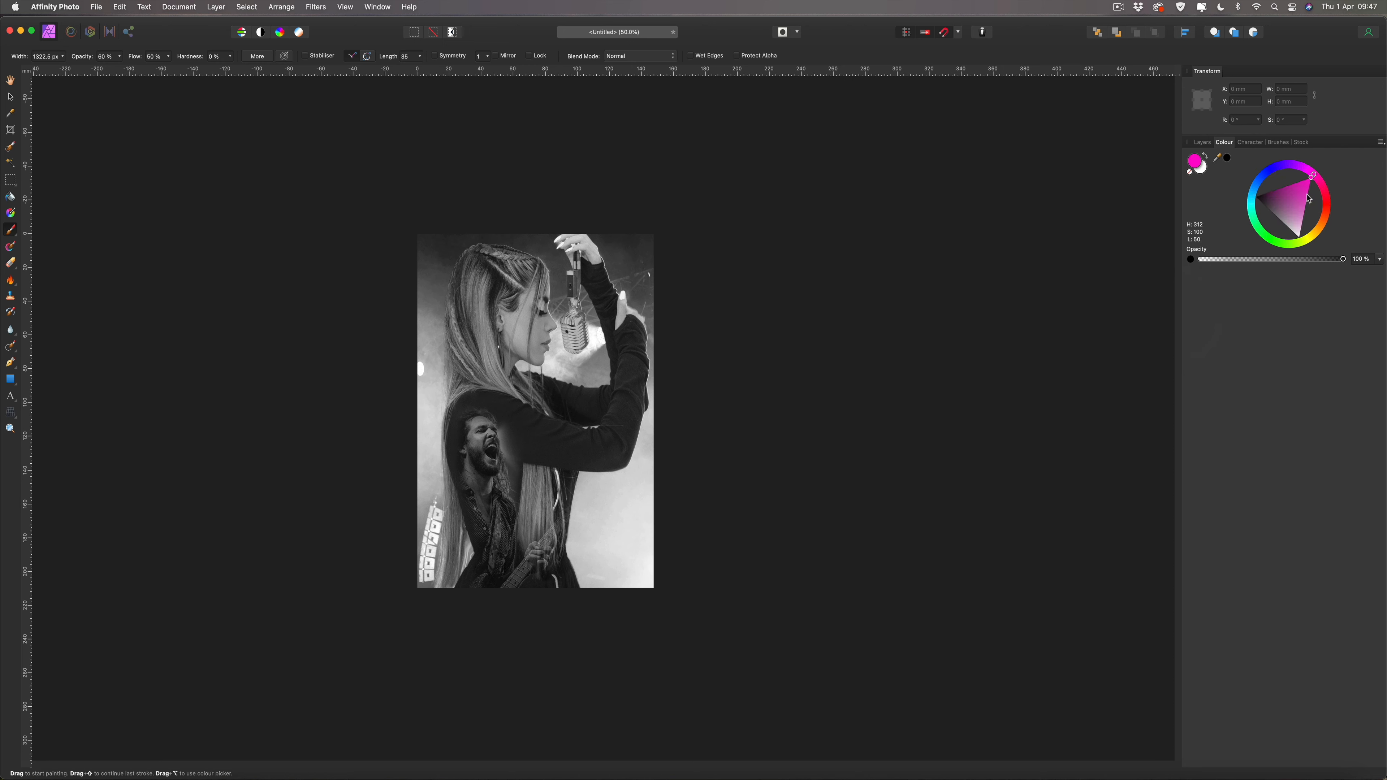
pyautogui.moveTo(1304, 204); pyautogui.dragTo(1305, 213)
pyautogui.press(']')
pyautogui.press(']')
pyautogui.press(']')
pyautogui.press(']')
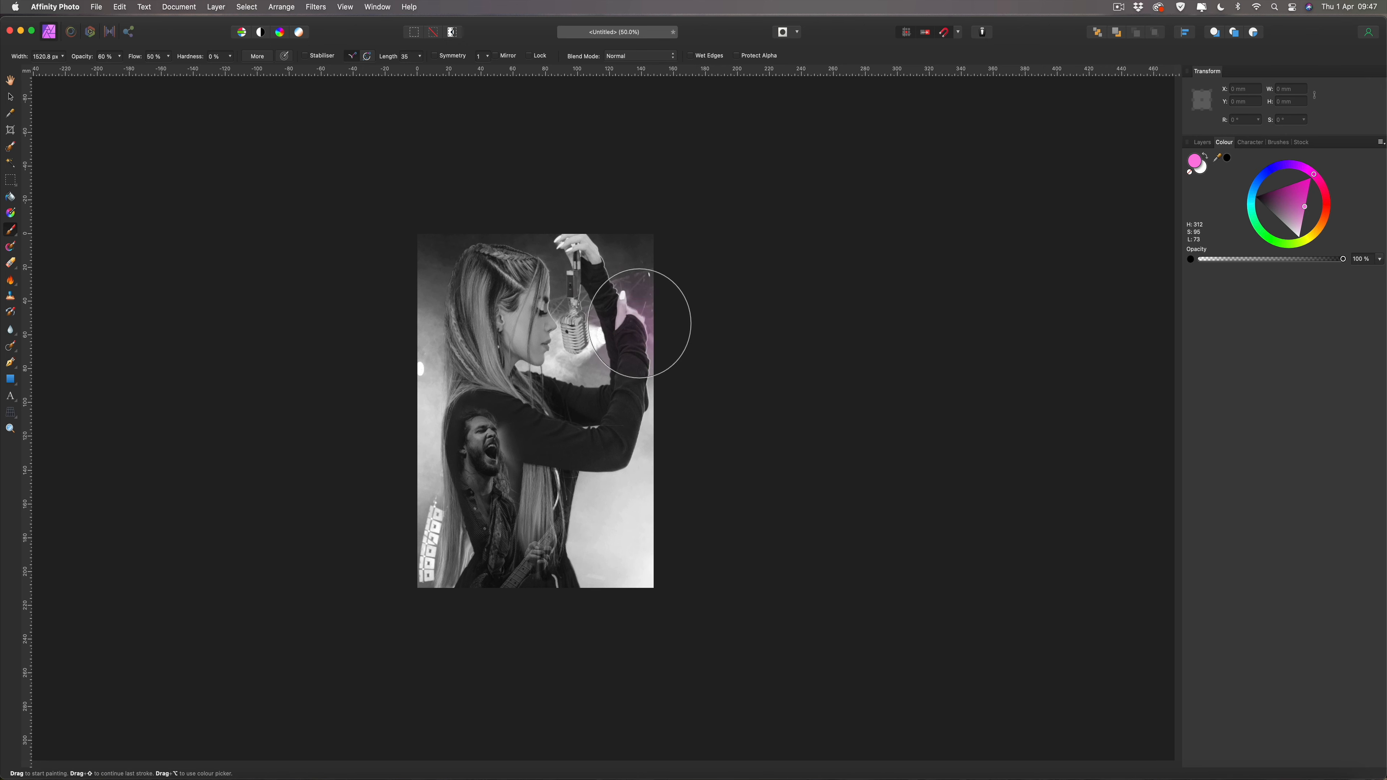
pyautogui.moveTo(607, 290)
pyautogui.mouseDown()
pyautogui.moveTo(610, 264)
pyautogui.moveTo(598, 418)
pyautogui.moveTo(458, 542)
pyautogui.moveTo(653, 558)
pyautogui.moveTo(669, 543)
pyautogui.moveTo(641, 492)
pyautogui.moveTo(421, 289)
pyautogui.mouseUp()
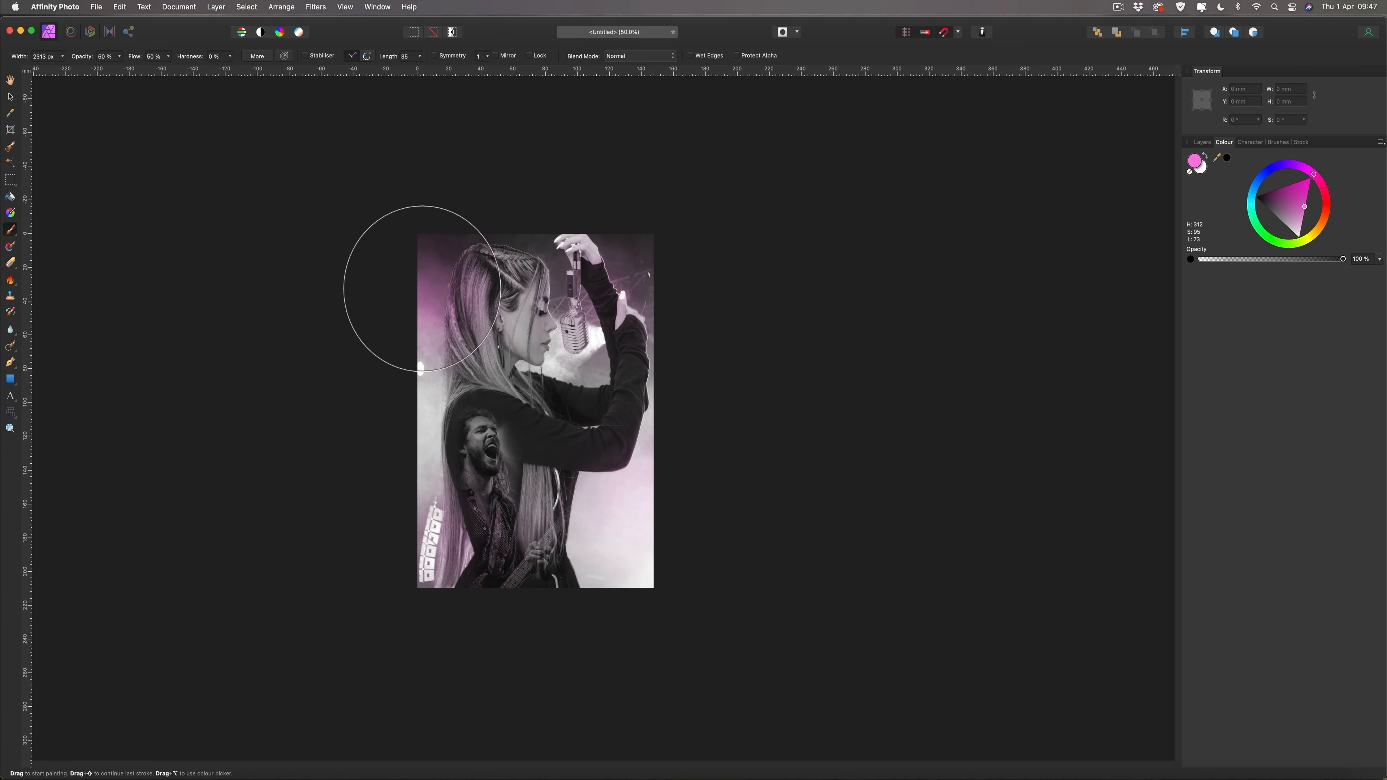
# Adjust the brush opacity and paint more pink over the image's upper corners and the singer's lower hair.
pyautogui.click(120, 58)
pyautogui.moveTo(117, 69); pyautogui.dragTo(142, 73)
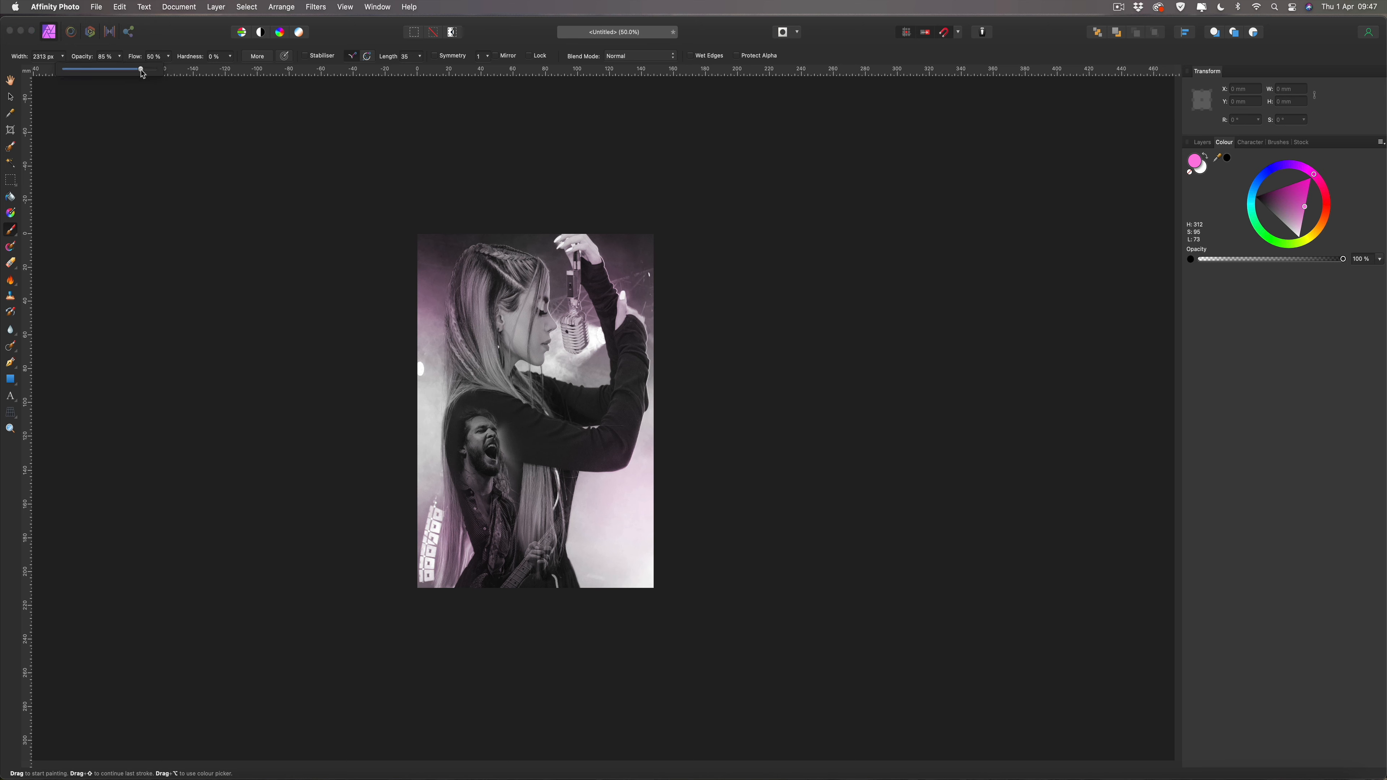
pyautogui.moveTo(527, 271); pyautogui.dragTo(426, 273)
pyautogui.moveTo(672, 277); pyautogui.dragTo(659, 271)
pyautogui.moveTo(469, 527); pyautogui.dragTo(449, 534)
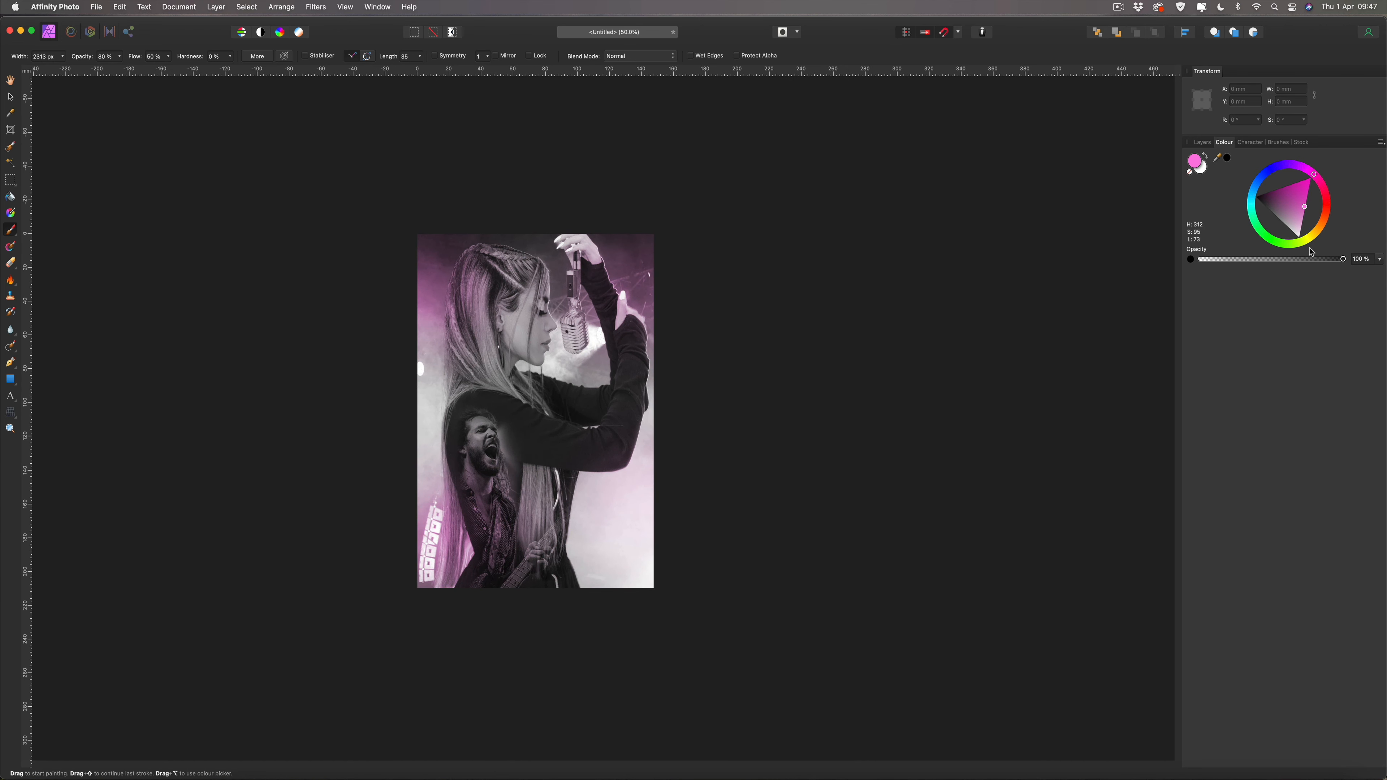
# Switch the brush colour to yellow with hue 52 and dab it over the background below the singer's elbow.
pyautogui.click(1311, 235)
pyautogui.moveTo(607, 447); pyautogui.dragTo(603, 453)
pyautogui.click(594, 472)
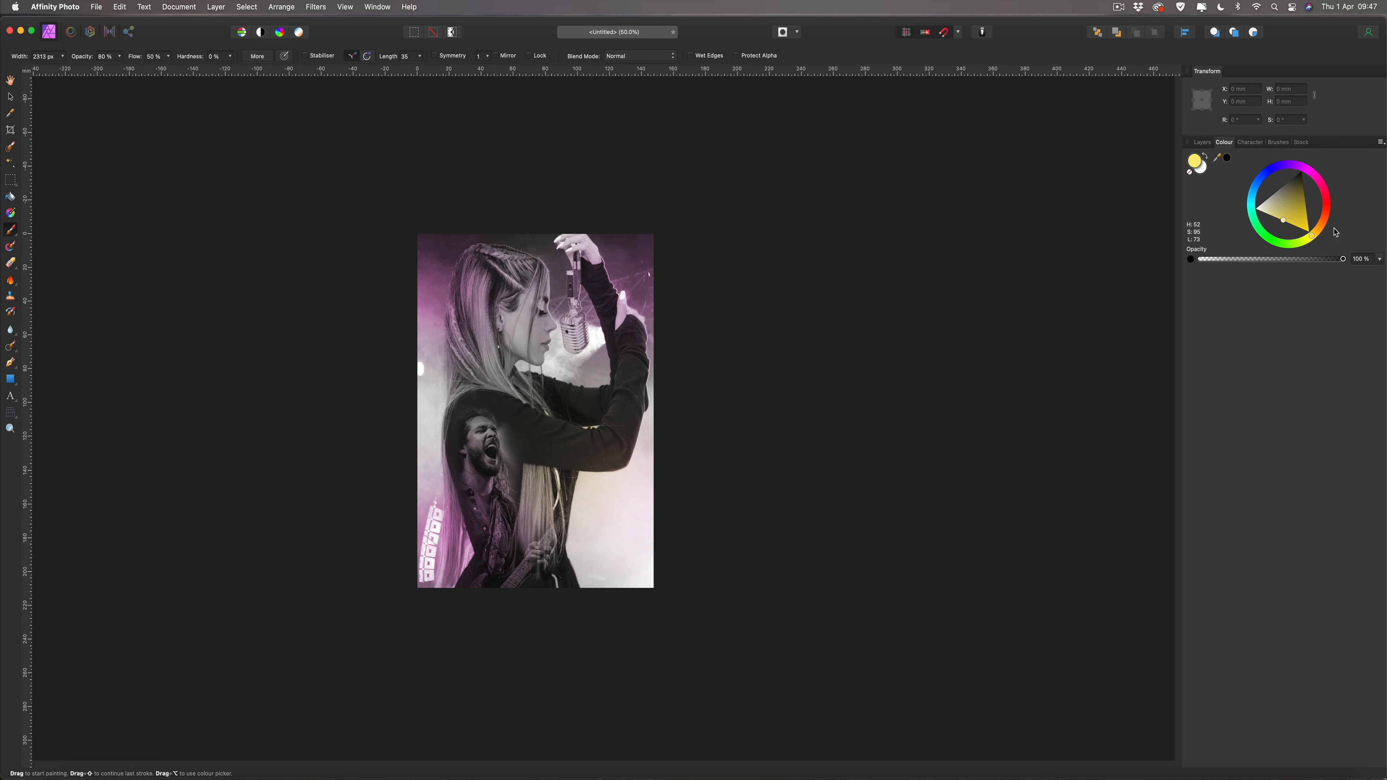
# Choose an orange with hue 32, saturation 72 and lightness 62, and paint it over the singer's face, the microphone area and the guitarist.
pyautogui.moveTo(1321, 233); pyautogui.dragTo(1298, 217)
pyautogui.click(1301, 215)
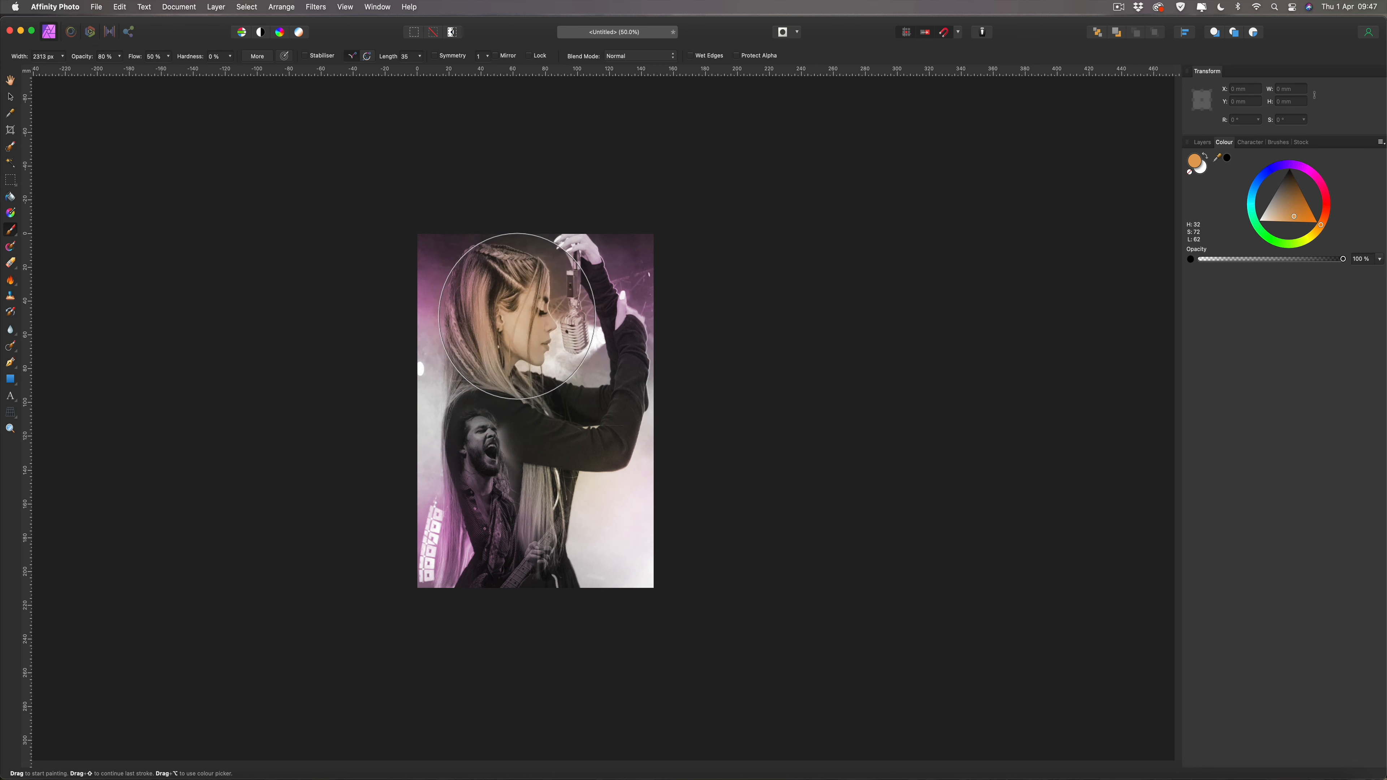
pyautogui.moveTo(521, 316)
pyautogui.mouseDown()
pyautogui.moveTo(557, 304)
pyautogui.moveTo(570, 264)
pyautogui.moveTo(629, 306)
pyautogui.moveTo(611, 525)
pyautogui.mouseUp()
pyautogui.moveTo(512, 447); pyautogui.dragTo(521, 454)
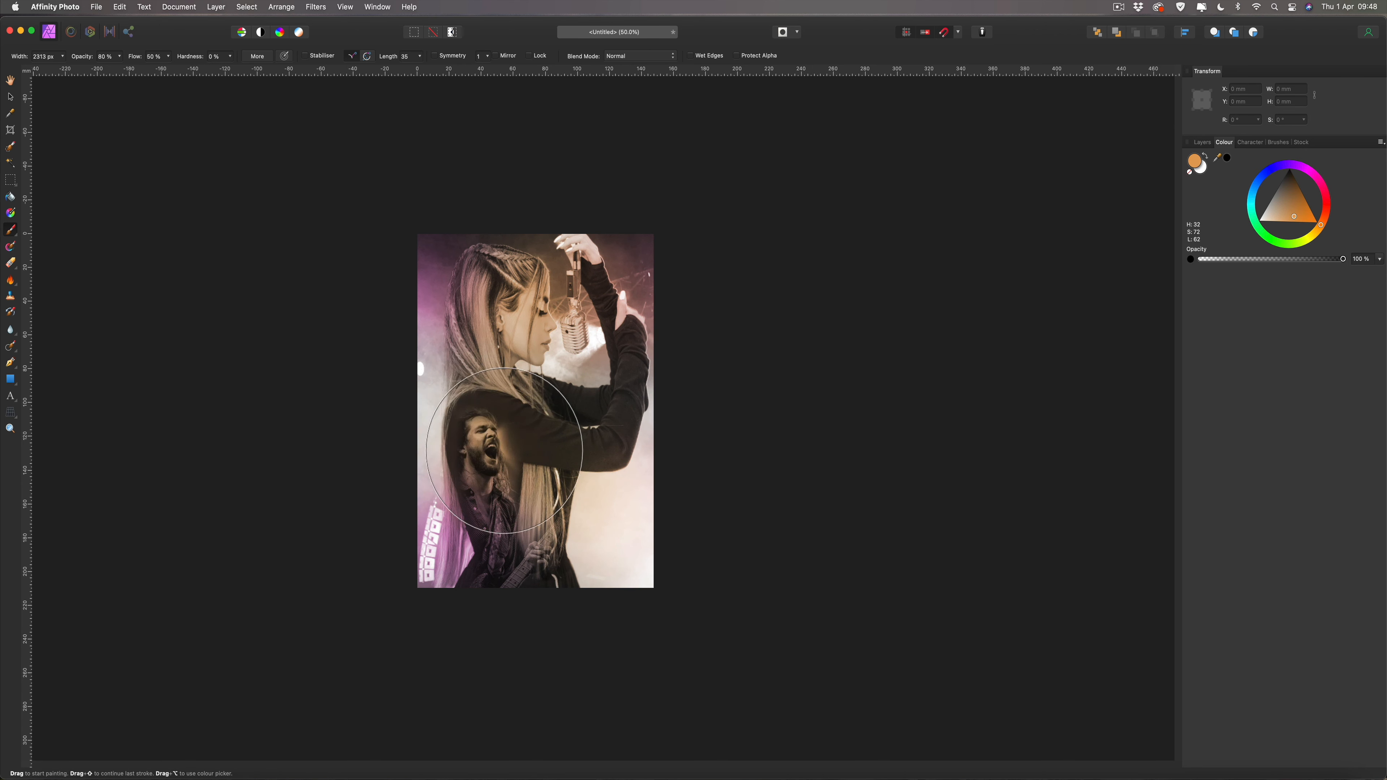
# Change the brush colour to red with hue 6 and paint it over the background beside the singer's arms and her hair.
pyautogui.moveTo(1325, 218); pyautogui.dragTo(1326, 208)
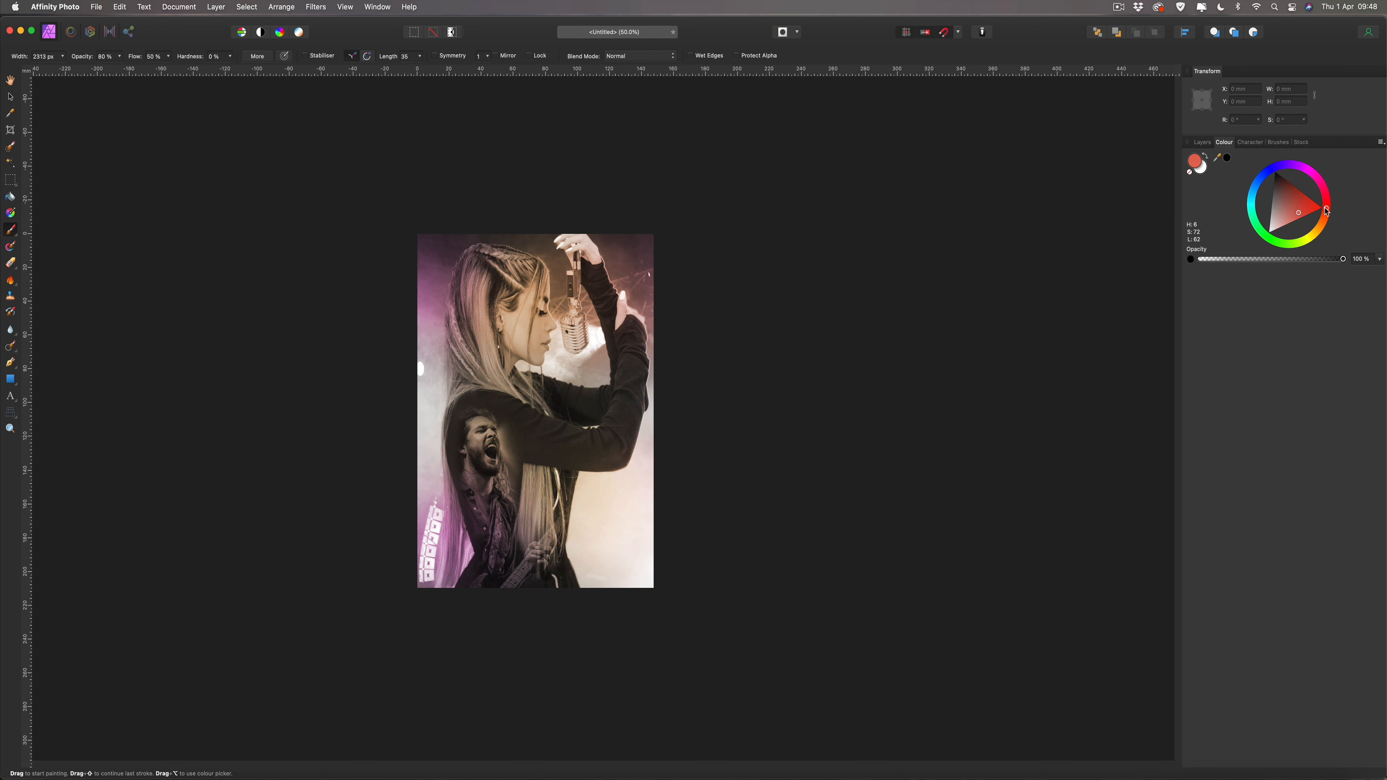
pyautogui.moveTo(621, 542)
pyautogui.mouseDown()
pyautogui.moveTo(465, 444)
pyautogui.moveTo(588, 351)
pyautogui.moveTo(563, 362)
pyautogui.mouseUp()
pyautogui.moveTo(439, 353); pyautogui.dragTo(501, 375)
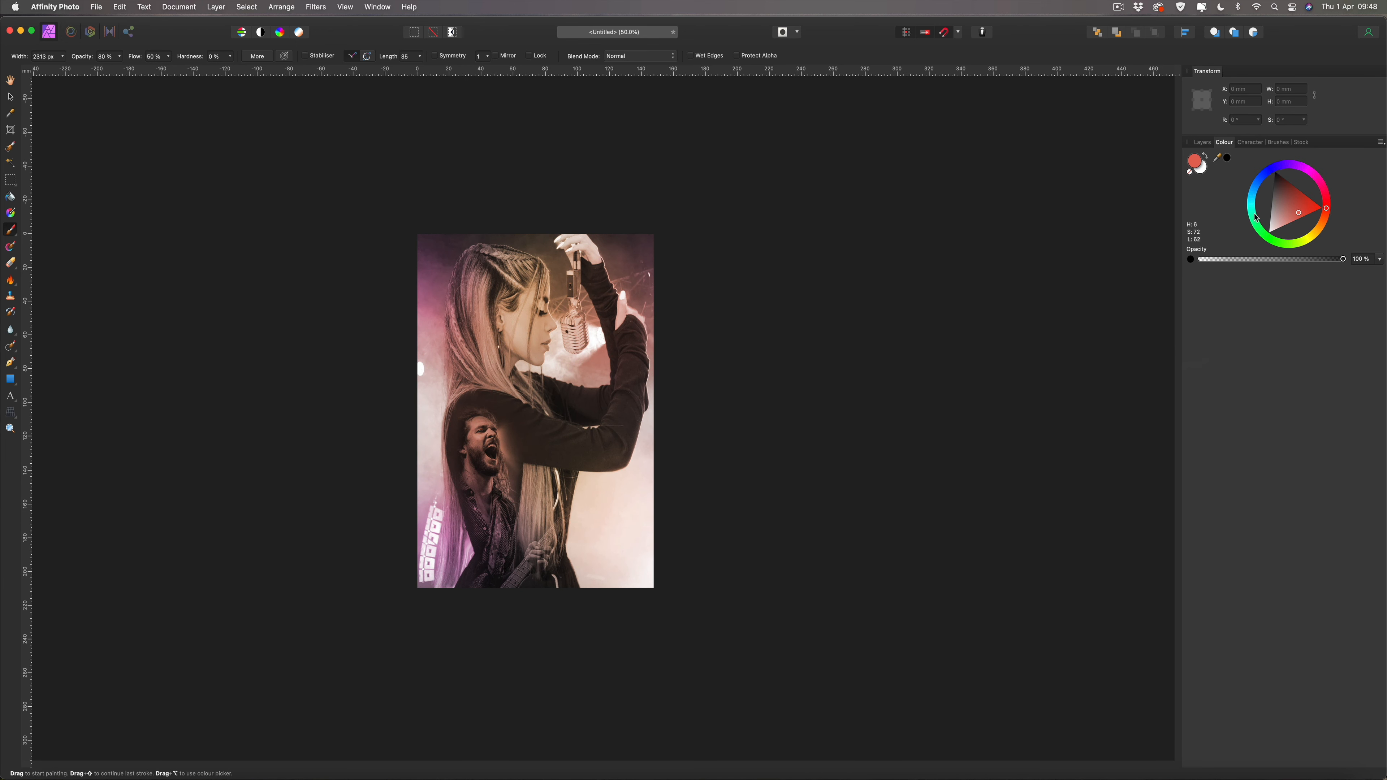
# Change the brush colour to turquoise with hue 181 and paint it over the lower background, the hair and the upper corner beyond the hand.
pyautogui.moveTo(1258, 218); pyautogui.dragTo(1251, 203)
pyautogui.moveTo(610, 449)
pyautogui.mouseDown()
pyautogui.moveTo(613, 527)
pyautogui.moveTo(495, 450)
pyautogui.moveTo(454, 456)
pyautogui.moveTo(441, 523)
pyautogui.moveTo(458, 391)
pyautogui.moveTo(444, 374)
pyautogui.moveTo(608, 396)
pyautogui.moveTo(622, 426)
pyautogui.moveTo(647, 362)
pyautogui.moveTo(647, 287)
pyautogui.mouseUp()
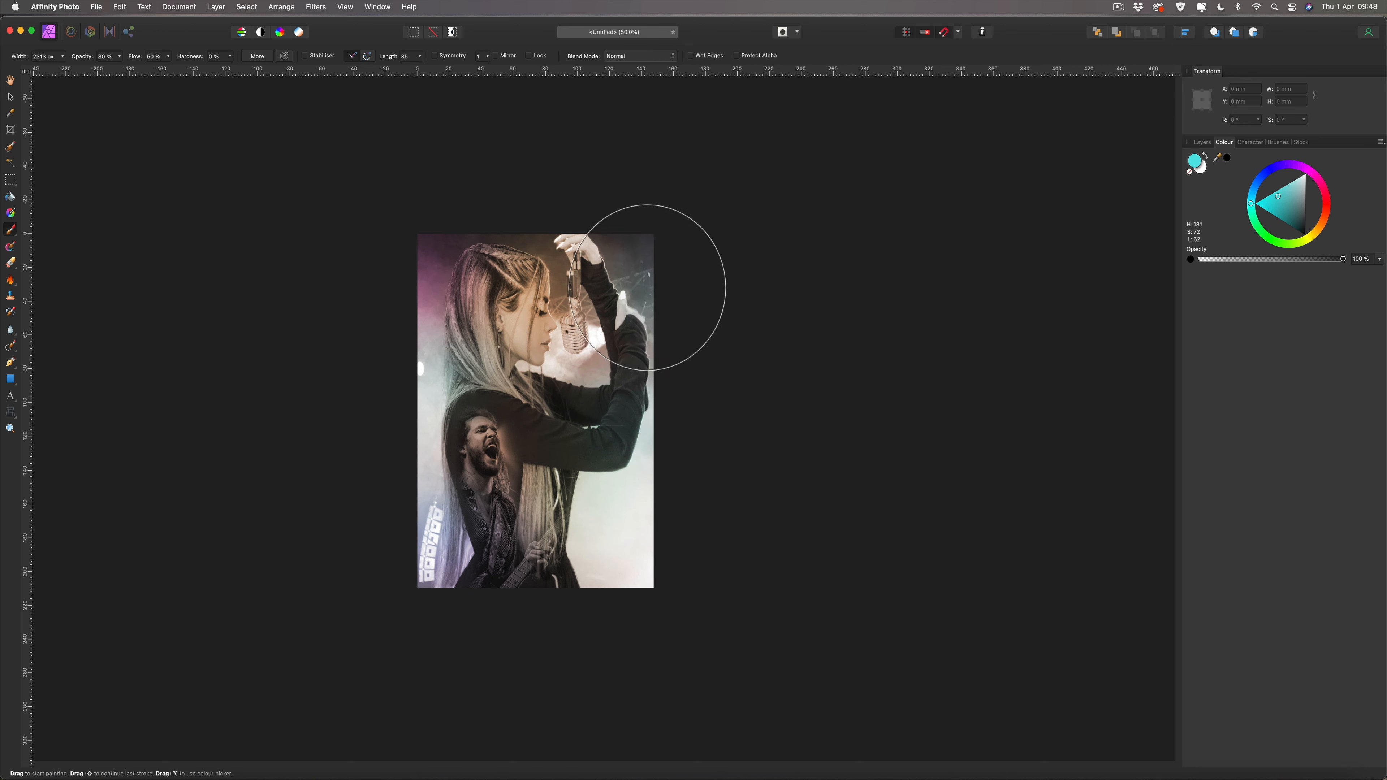
pyautogui.click(646, 266)
# Try a purple wash with hue 268 over the singer's hair and the background, reducing the brush to 937 px.
pyautogui.click(1286, 170)
pyautogui.moveTo(1292, 201); pyautogui.dragTo(1301, 205)
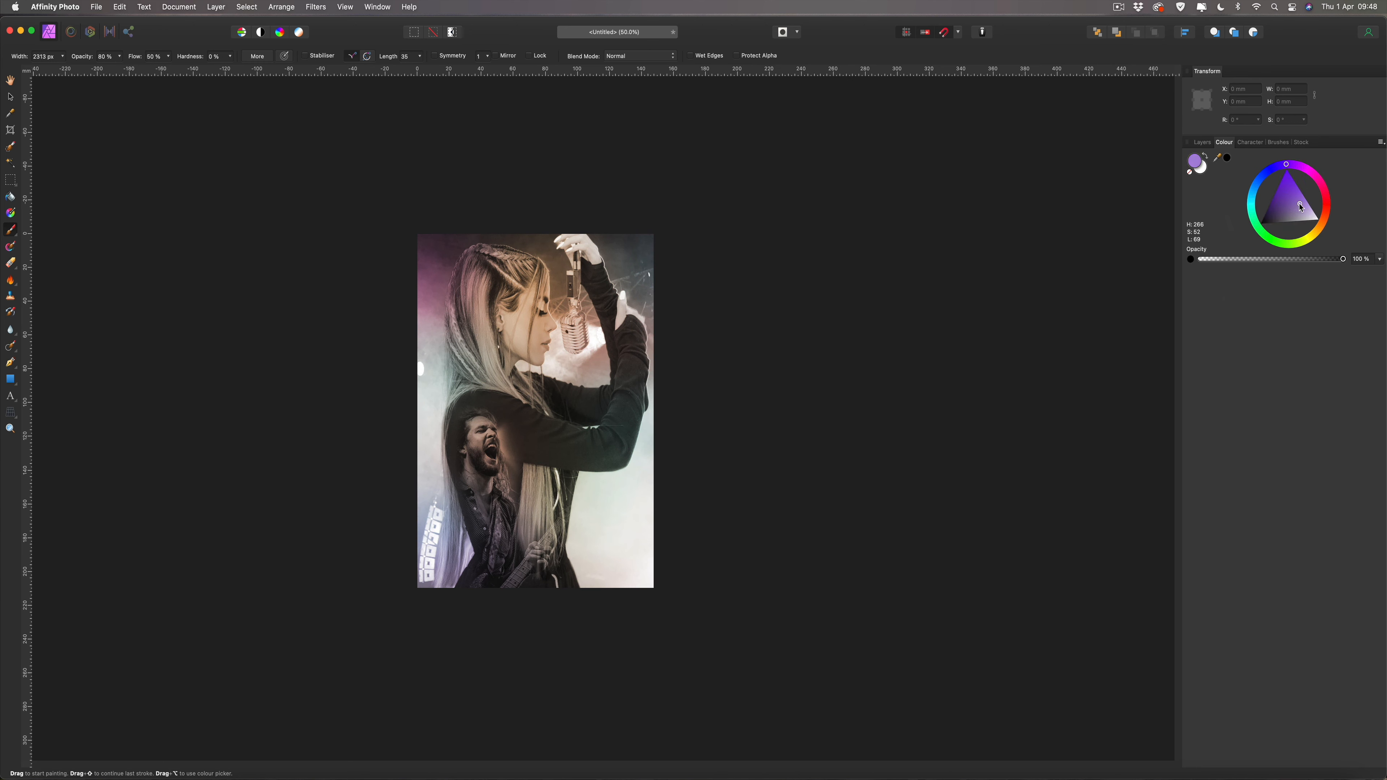
pyautogui.press(']')
pyautogui.press(']')
pyautogui.press(']')
pyautogui.press('[')
pyautogui.press('[')
pyautogui.press('[')
pyautogui.press('[')
pyautogui.press('[')
pyautogui.moveTo(412, 277); pyautogui.dragTo(407, 288)
pyautogui.press('[')
pyautogui.press('[')
pyautogui.press('[')
pyautogui.press('[')
pyautogui.moveTo(408, 677)
pyautogui.mouseDown()
pyautogui.moveTo(439, 225)
pyautogui.moveTo(476, 140)
pyautogui.moveTo(666, 72)
pyautogui.mouseUp()
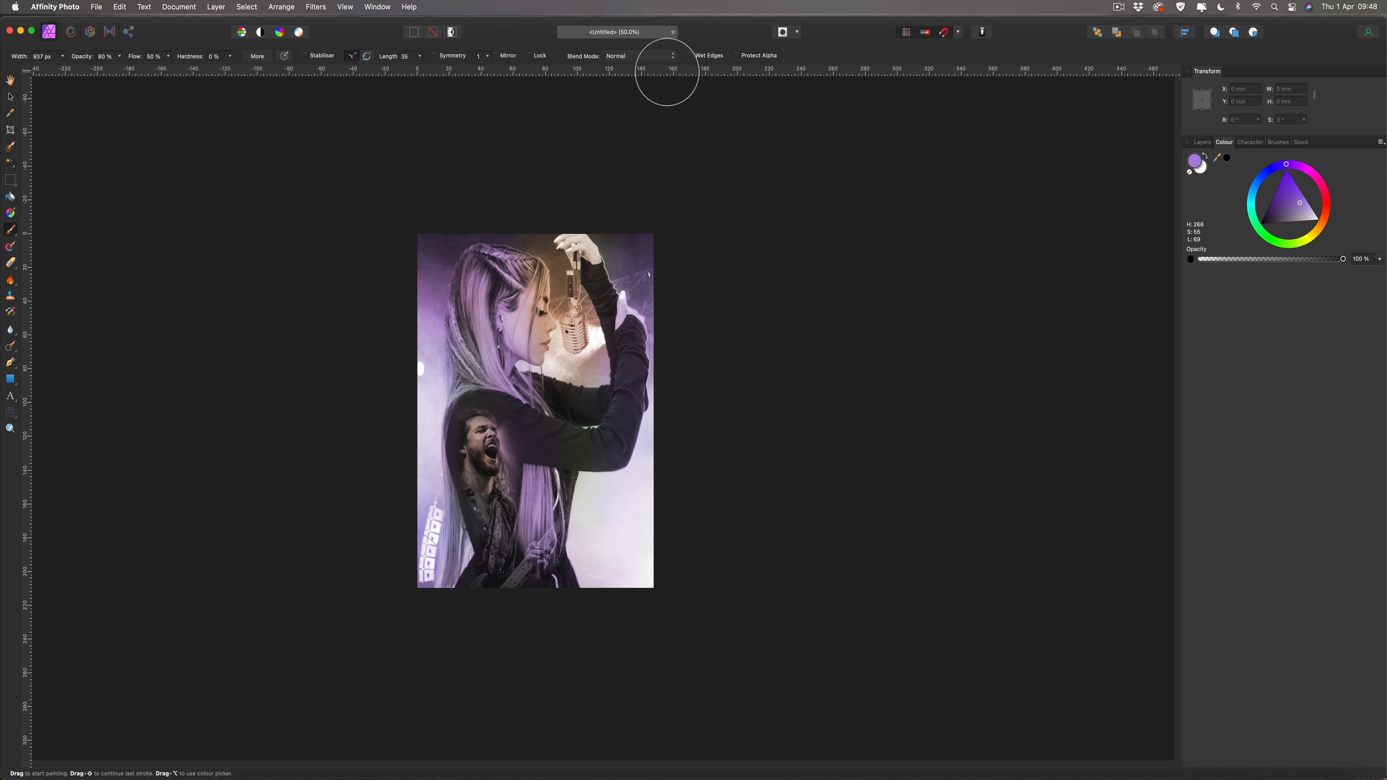
# Try sweeping red (hue 355), yellow (hue 61) and turquoise (hue 180) strokes across the whole image.
pyautogui.click(1327, 202)
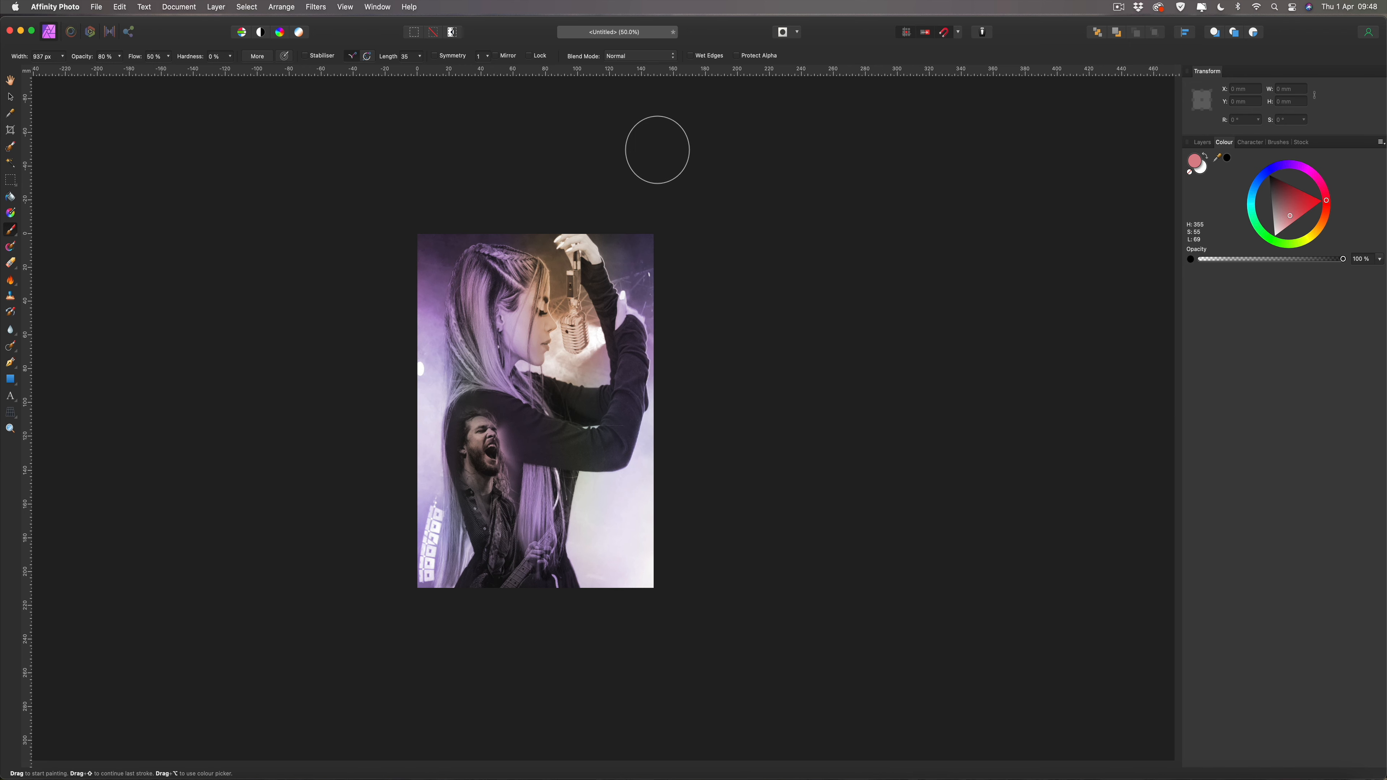
pyautogui.moveTo(631, 730)
pyautogui.mouseDown()
pyautogui.moveTo(520, 87)
pyautogui.moveTo(378, 93)
pyautogui.mouseUp()
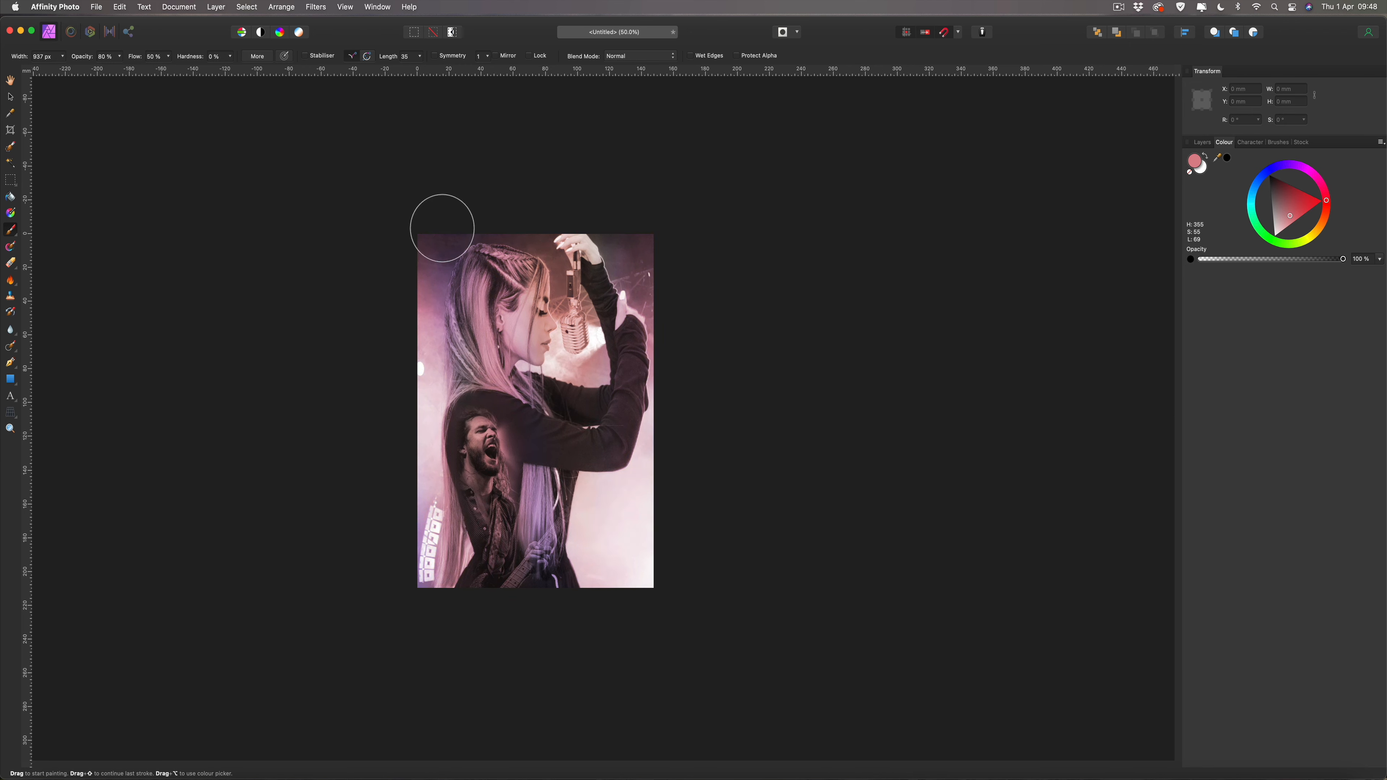
pyautogui.click(1308, 238)
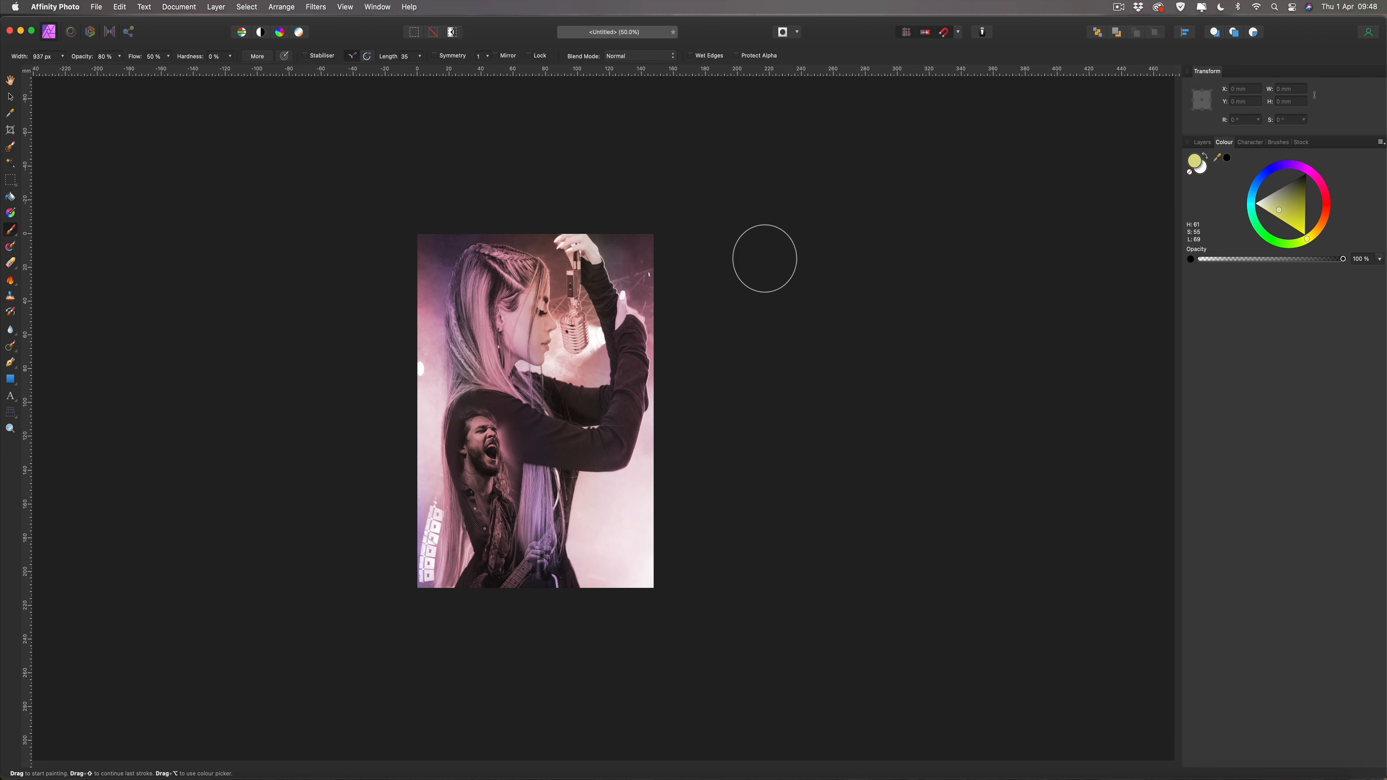
pyautogui.moveTo(773, 249)
pyautogui.mouseDown()
pyautogui.moveTo(167, 257)
pyautogui.moveTo(213, 489)
pyautogui.moveTo(972, 632)
pyautogui.mouseUp()
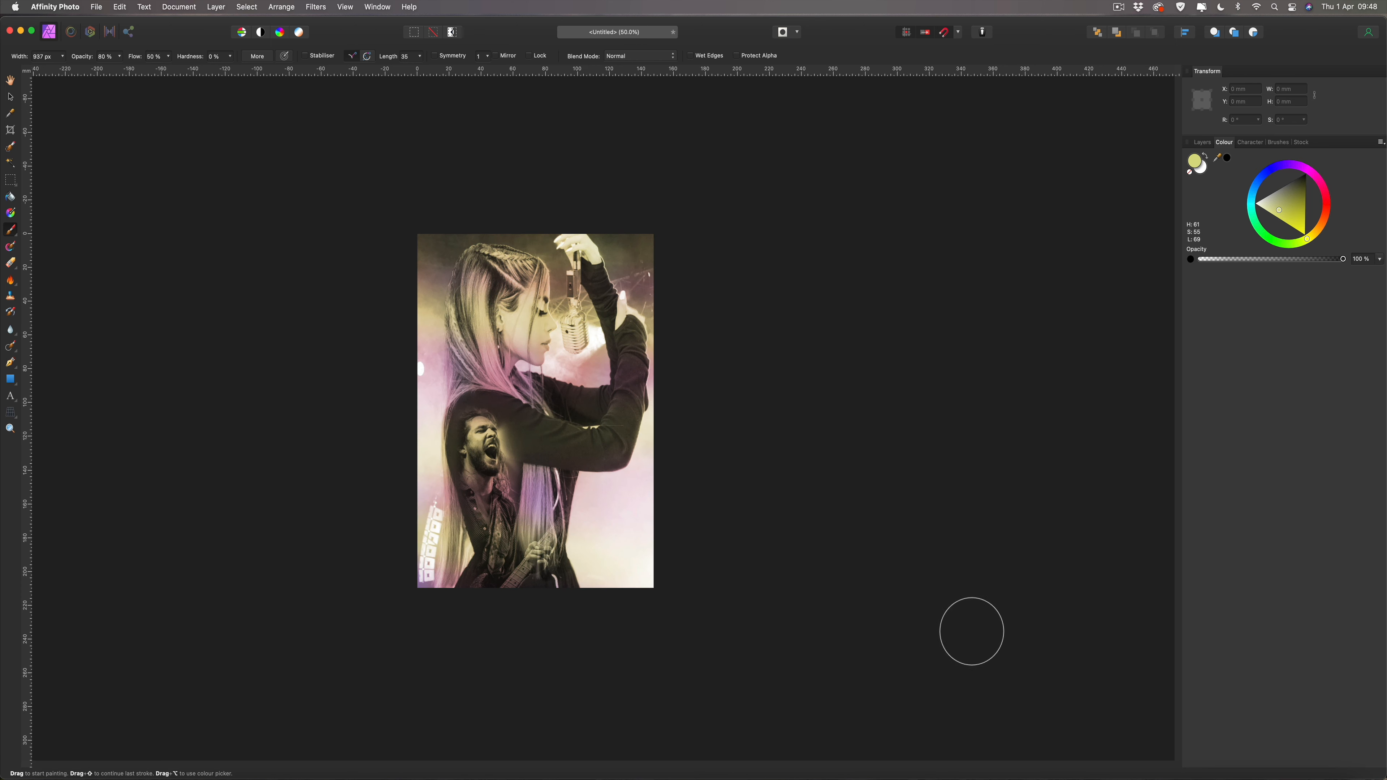
pyautogui.click(1257, 214)
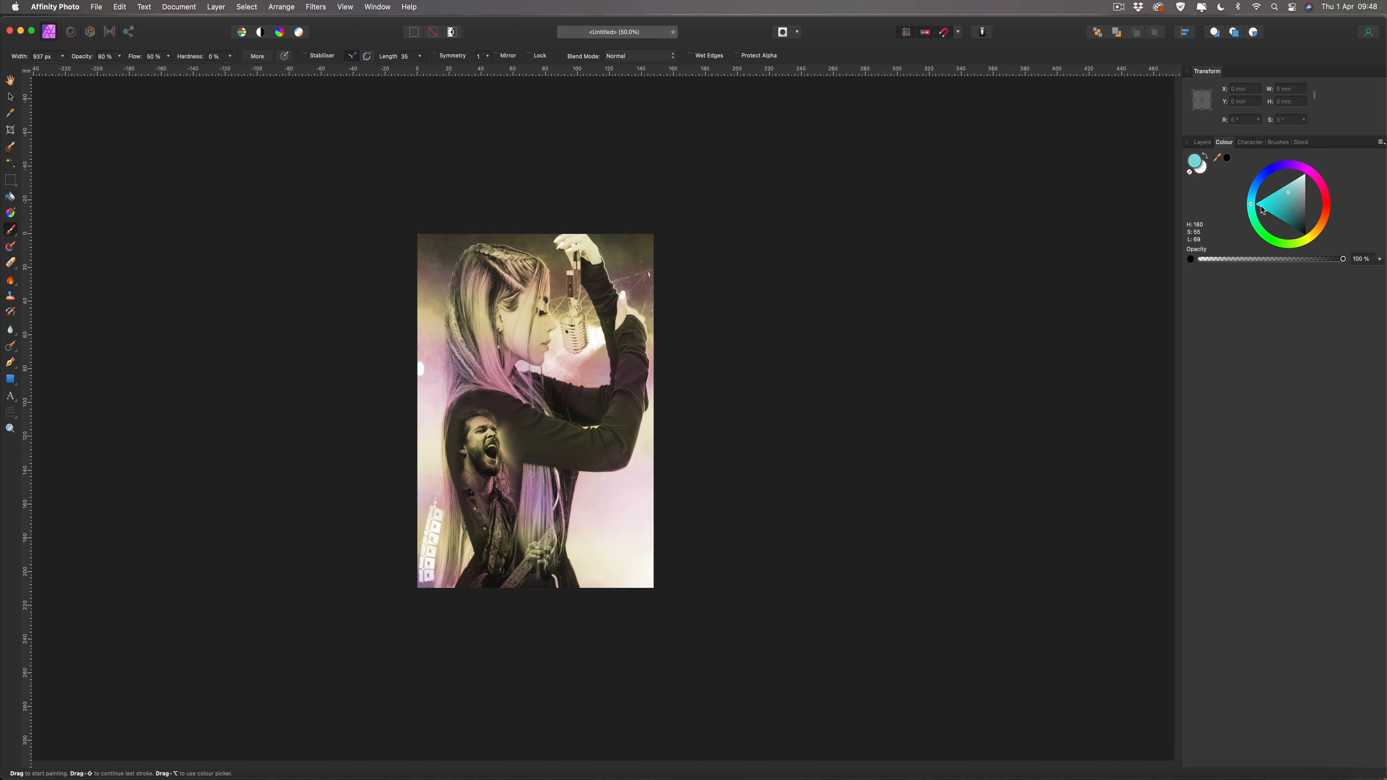
pyautogui.moveTo(335, 261)
pyautogui.mouseDown()
pyautogui.moveTo(528, 424)
pyautogui.moveTo(1031, 539)
pyautogui.mouseUp()
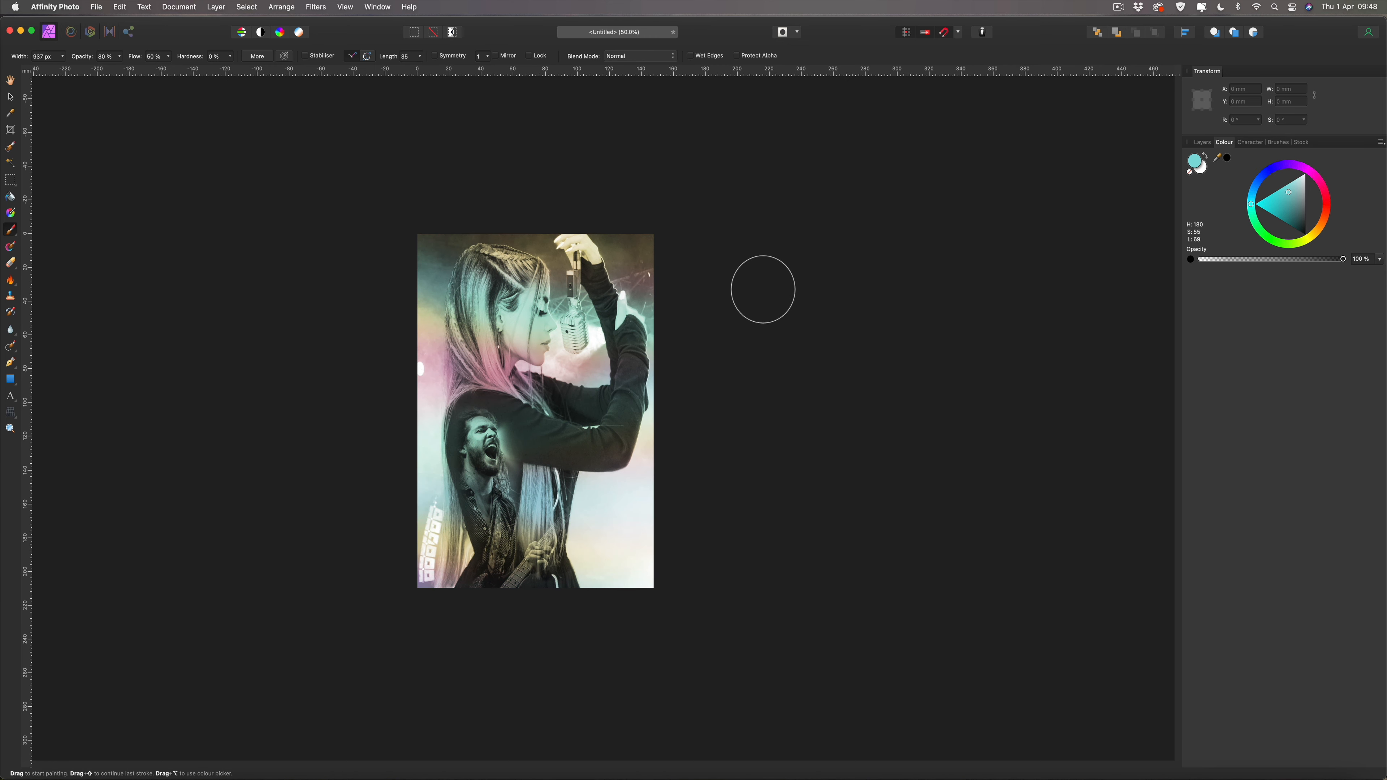
# Undo the trial purple, red, yellow and turquoise strokes and return to the Move tool.
pyautogui.press('super+z')
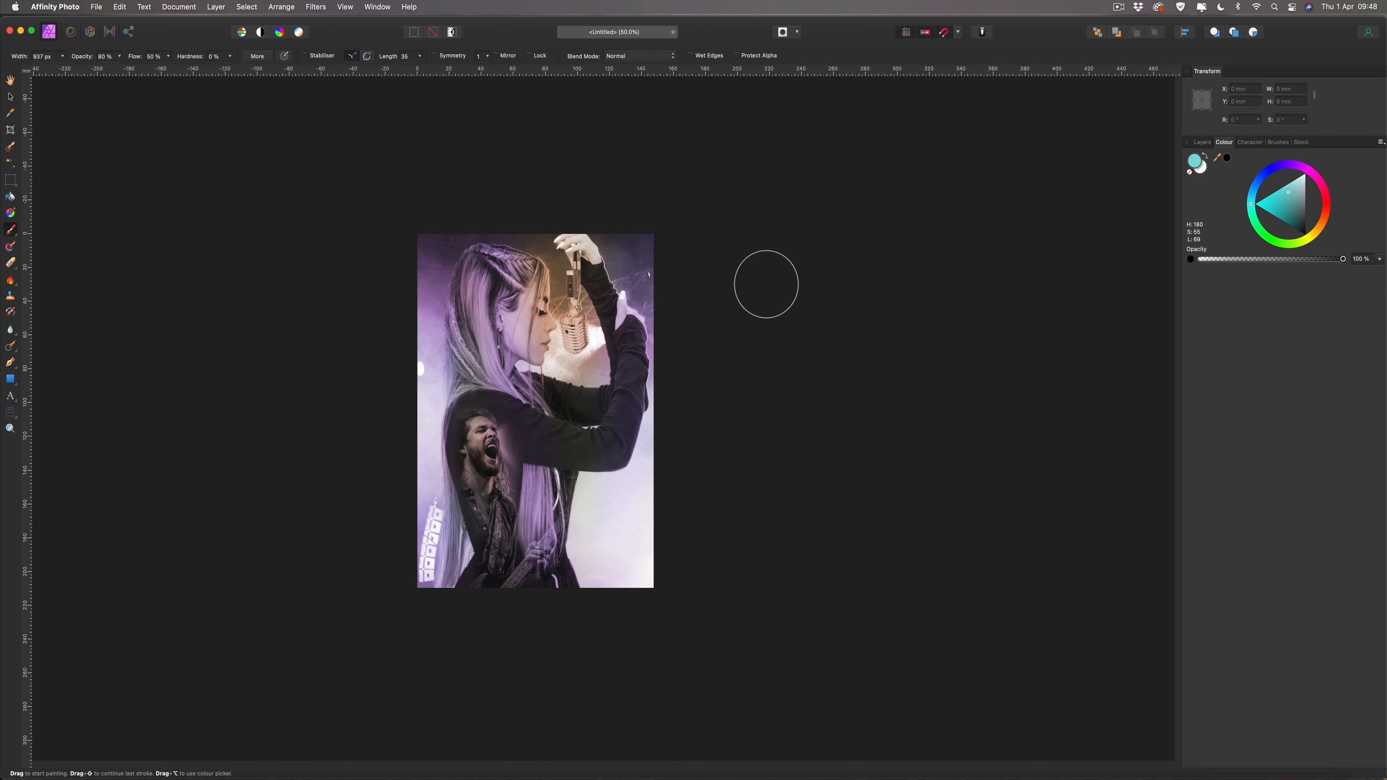
pyautogui.press('super+z')
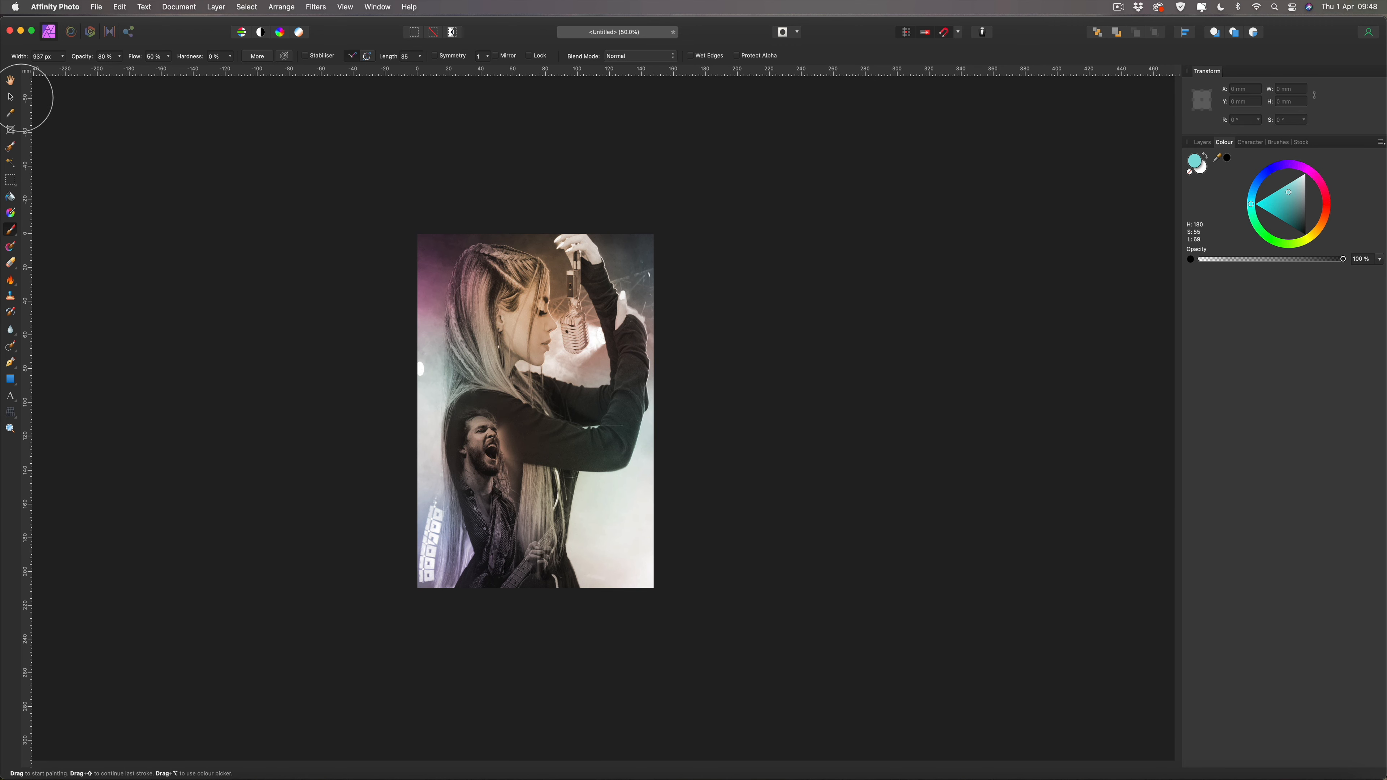
pyautogui.click(10, 98)
# Select the mask inside the cut-out singer's layer, working close up on the hand and raised arm.
pyautogui.press('super+0')
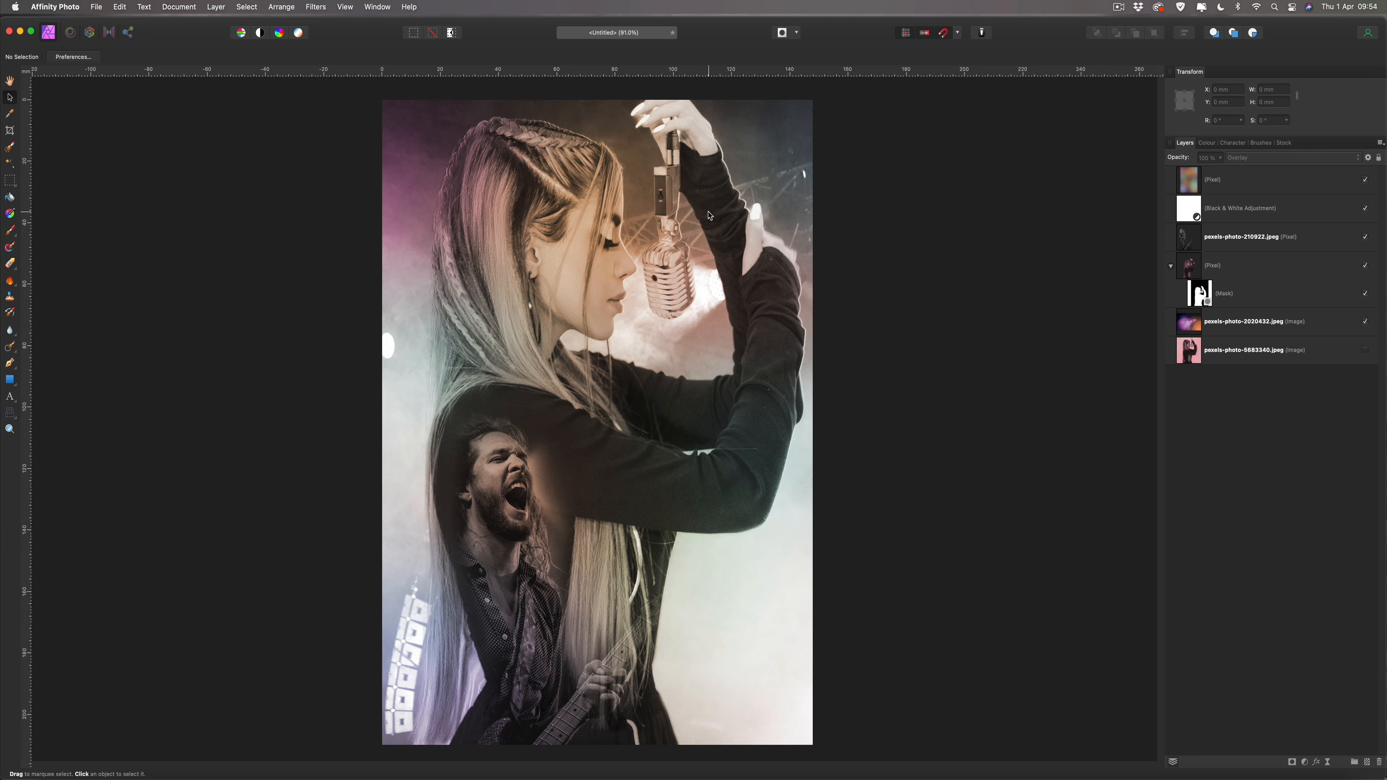
pyautogui.press('super+plus')
pyautogui.press('super+plus')
pyautogui.press('super+plus')
pyautogui.press('super+plus')
pyautogui.press('super+plus')
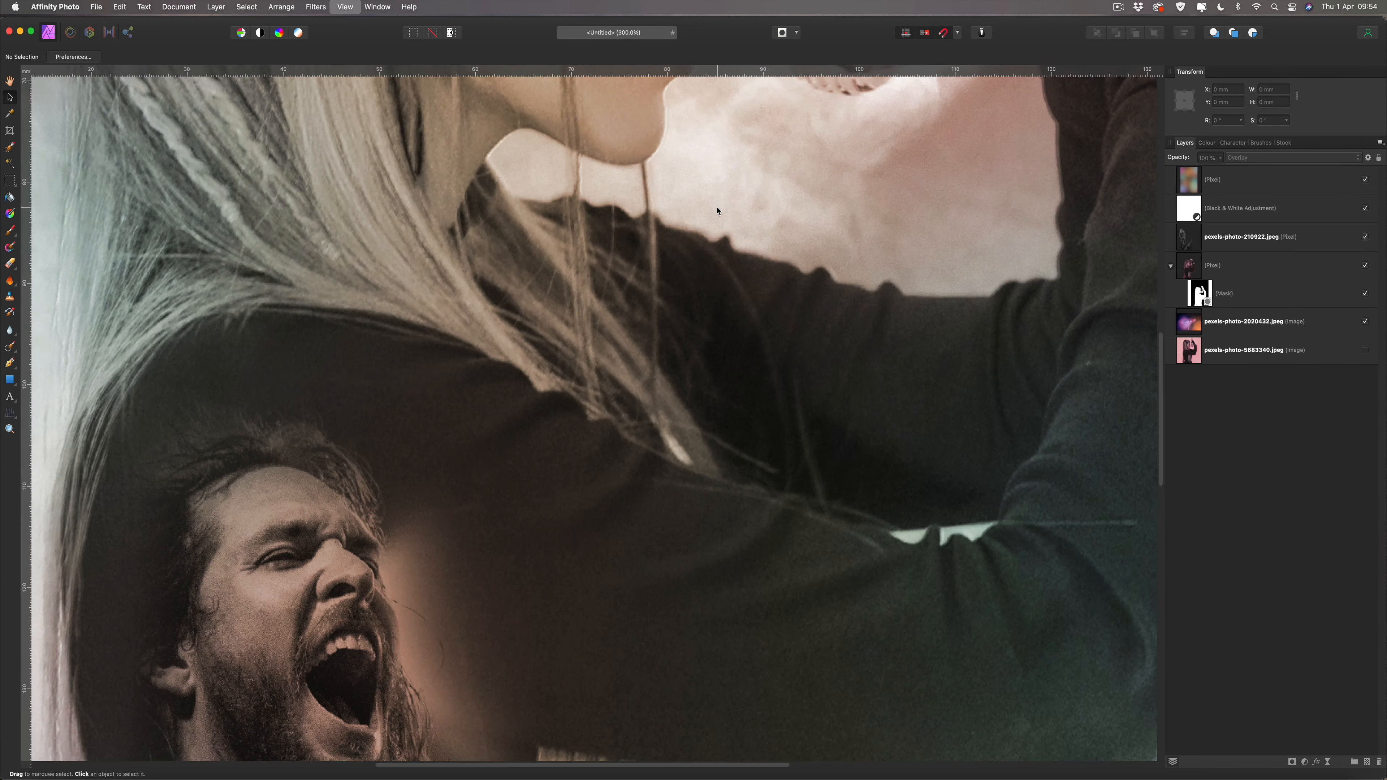
pyautogui.scroll(2, 718, 211)
pyautogui.hscroll(2, 718, 211)
pyautogui.scroll(5, 717, 211)
pyautogui.hscroll(5, 717, 211)
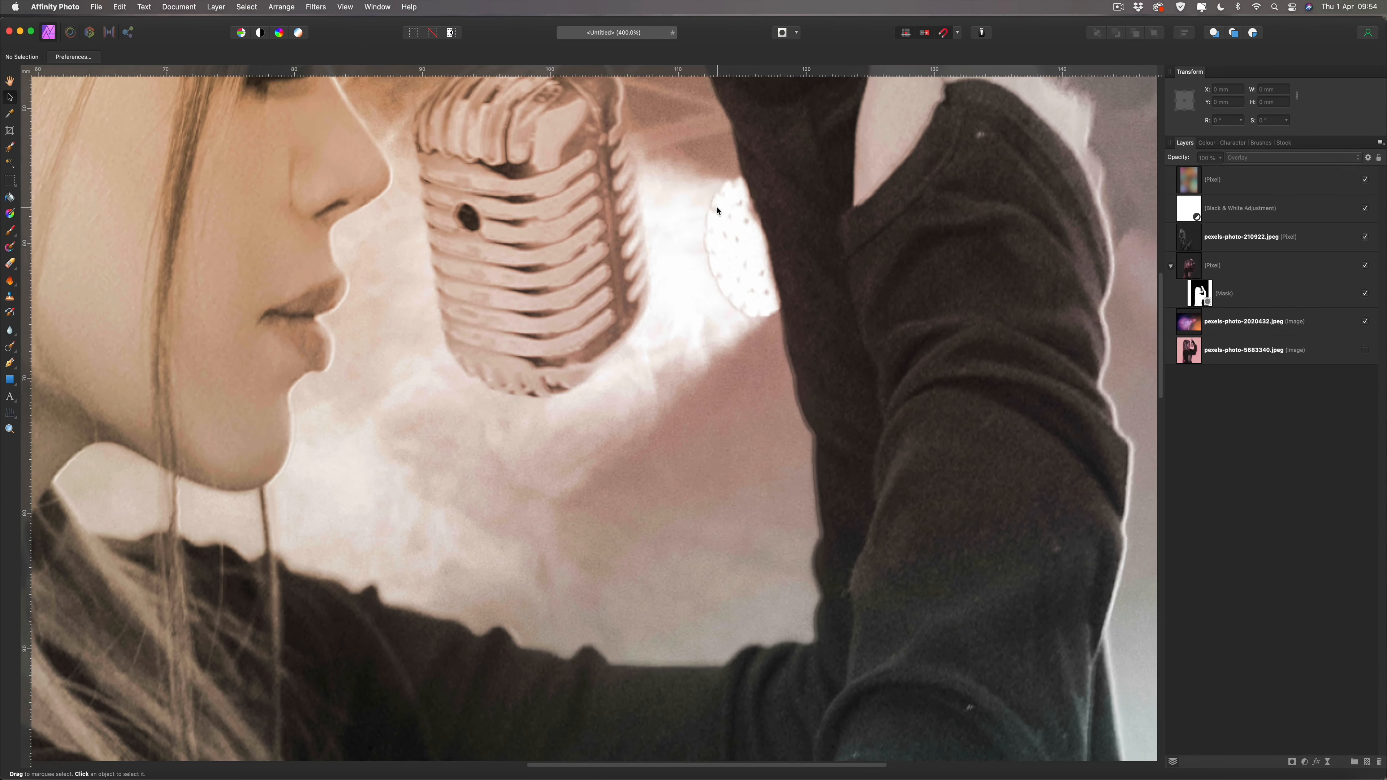
pyautogui.hscroll(5, 717, 211)
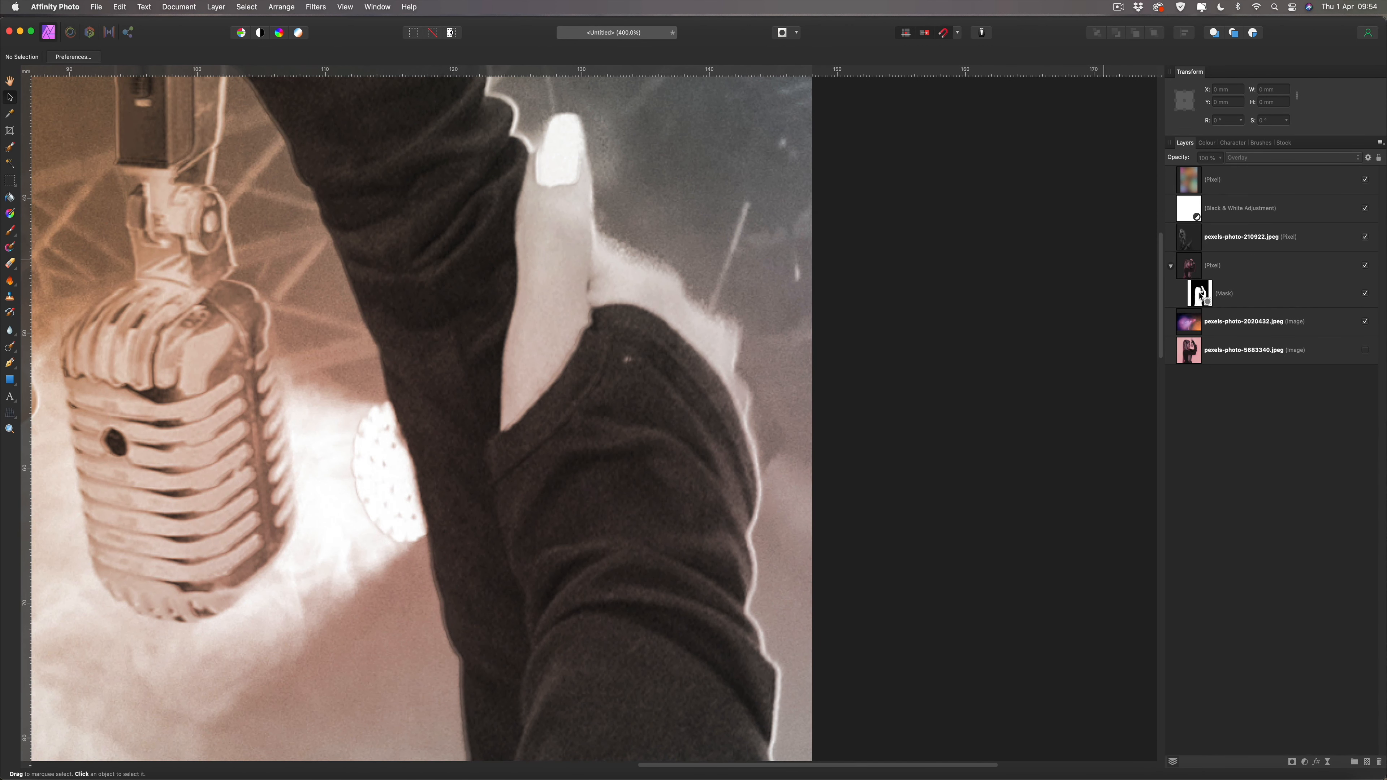
pyautogui.click(1200, 296)
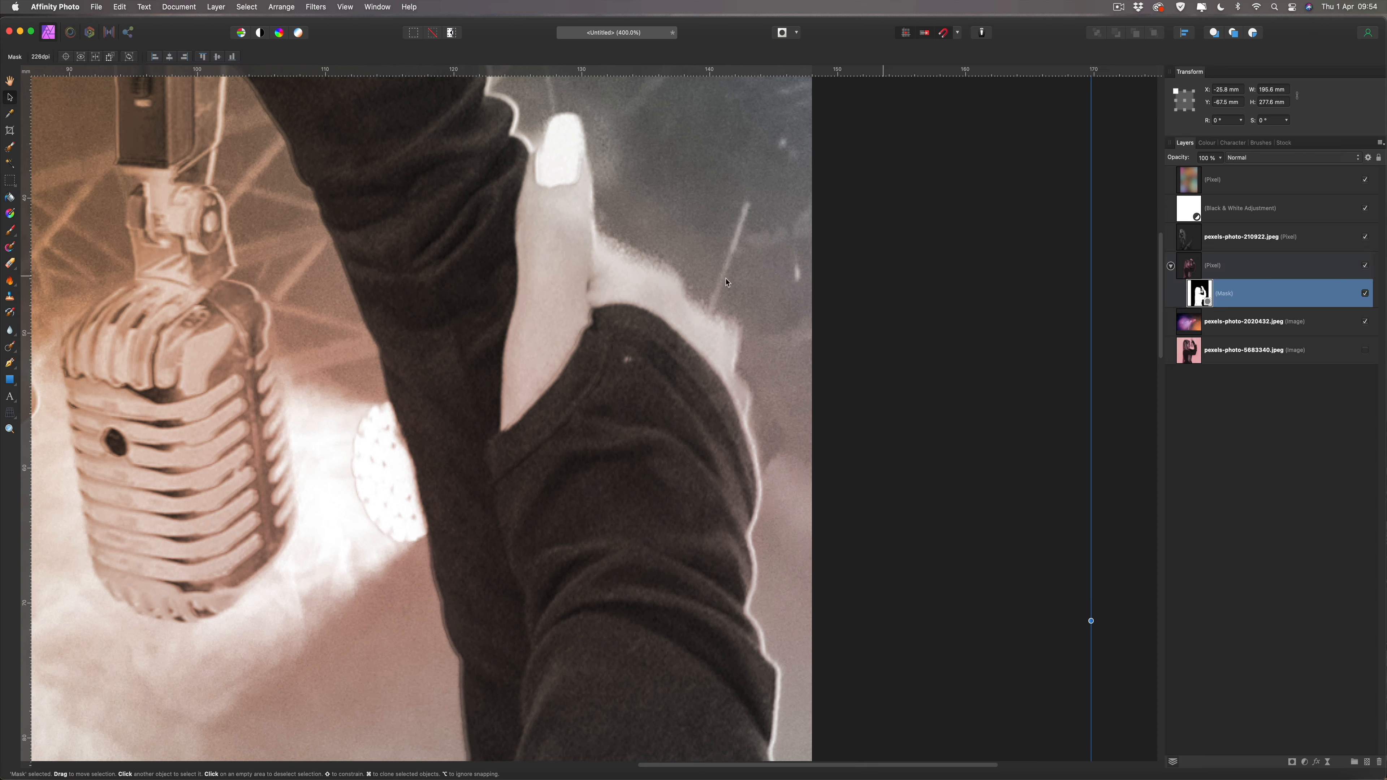
# Set up the Paint Brush for the mask with 100% hardness and a width of about 30 px.
pyautogui.click(9, 149)
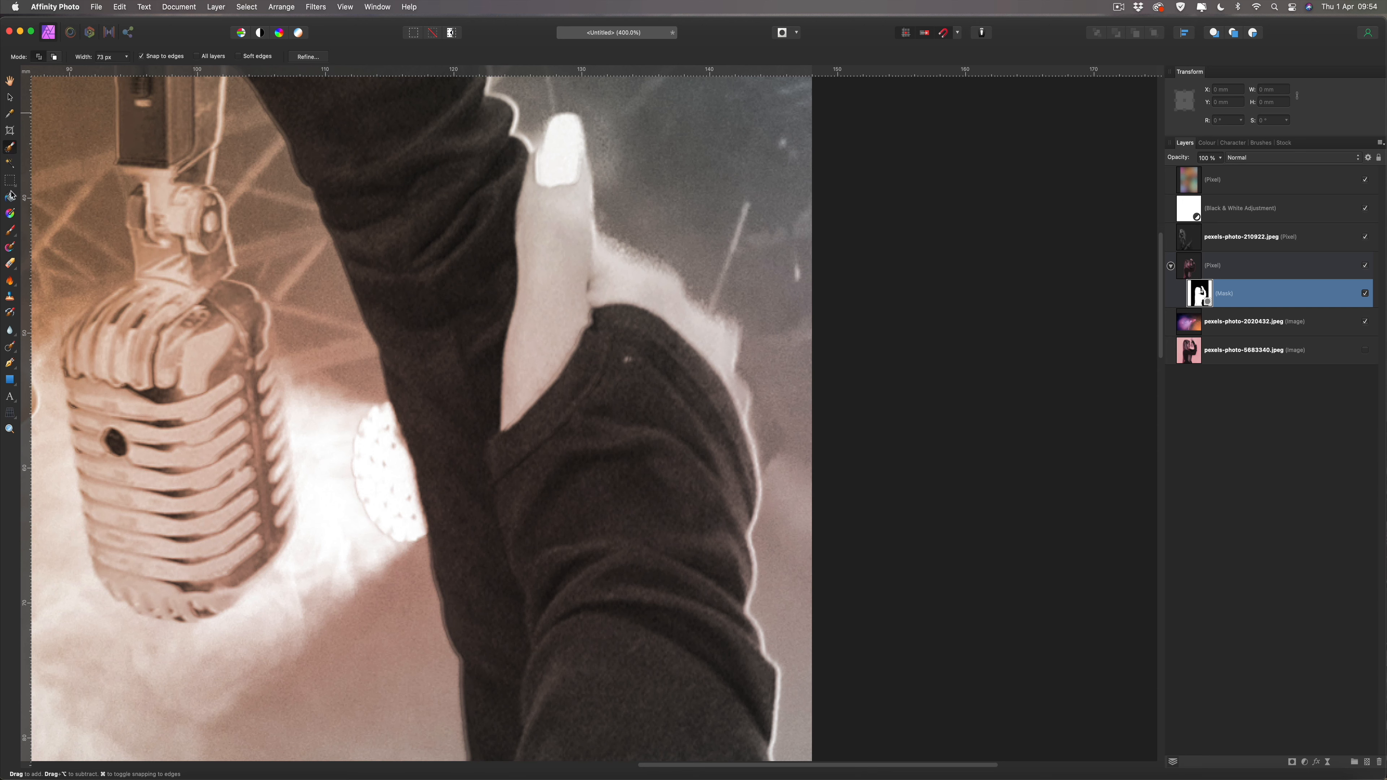
pyautogui.click(11, 231)
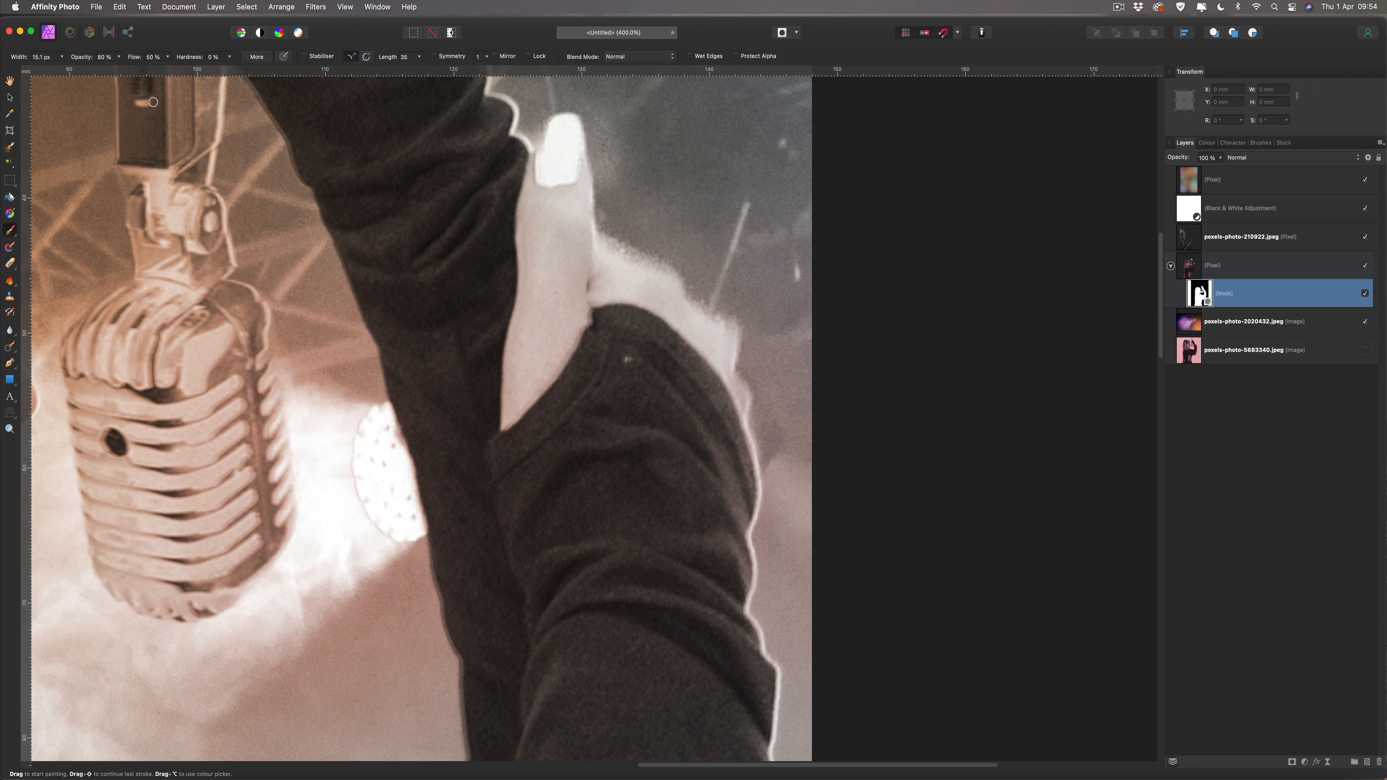
pyautogui.click(230, 57)
pyautogui.moveTo(236, 73); pyautogui.dragTo(342, 76)
pyautogui.press(']')
pyautogui.press(']')
pyautogui.press(']')
pyautogui.press(']')
pyautogui.press(']')
pyautogui.press('super+minus')
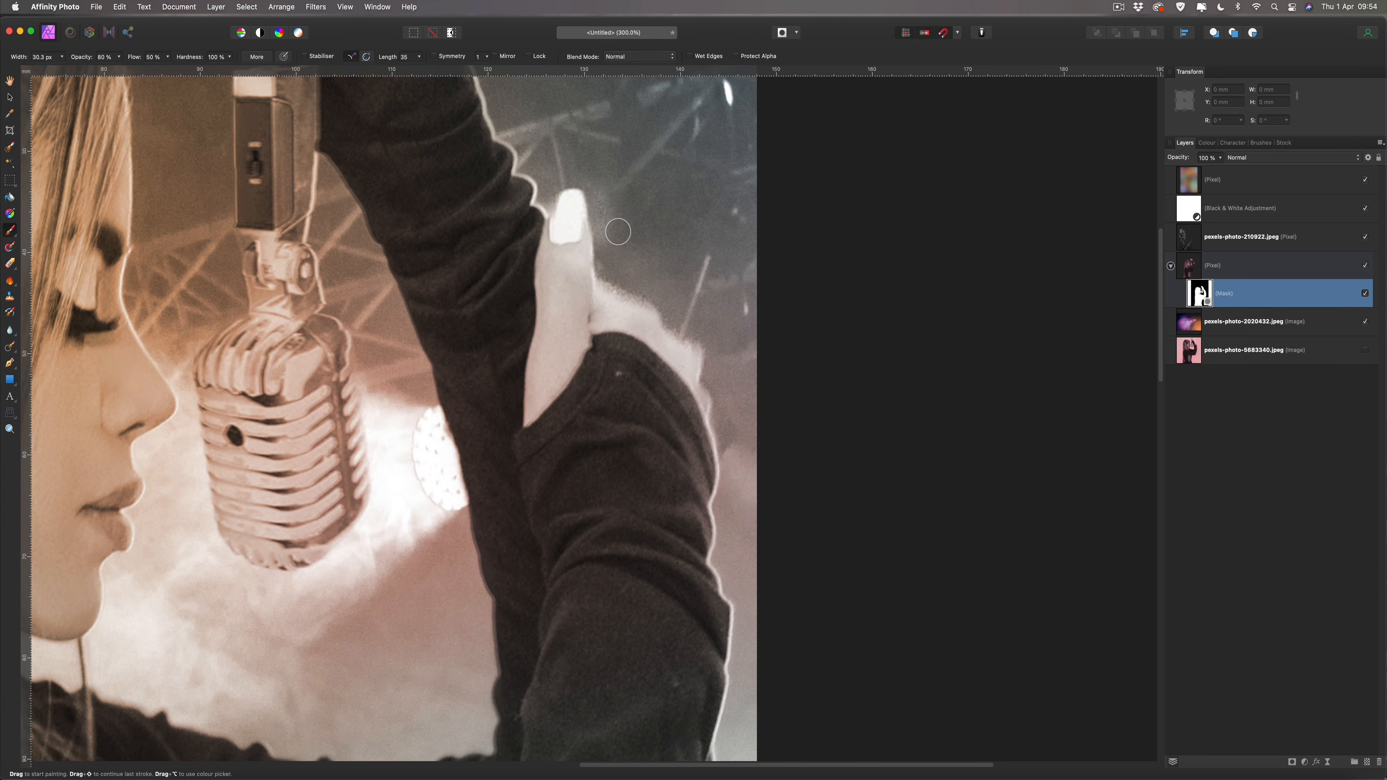
# Paint on the singer's mask to clean the fuzzy fringe along the back of the hand beside the raised sleeve.
pyautogui.moveTo(605, 276)
pyautogui.mouseDown()
pyautogui.moveTo(703, 338)
pyautogui.moveTo(725, 392)
pyautogui.mouseUp()
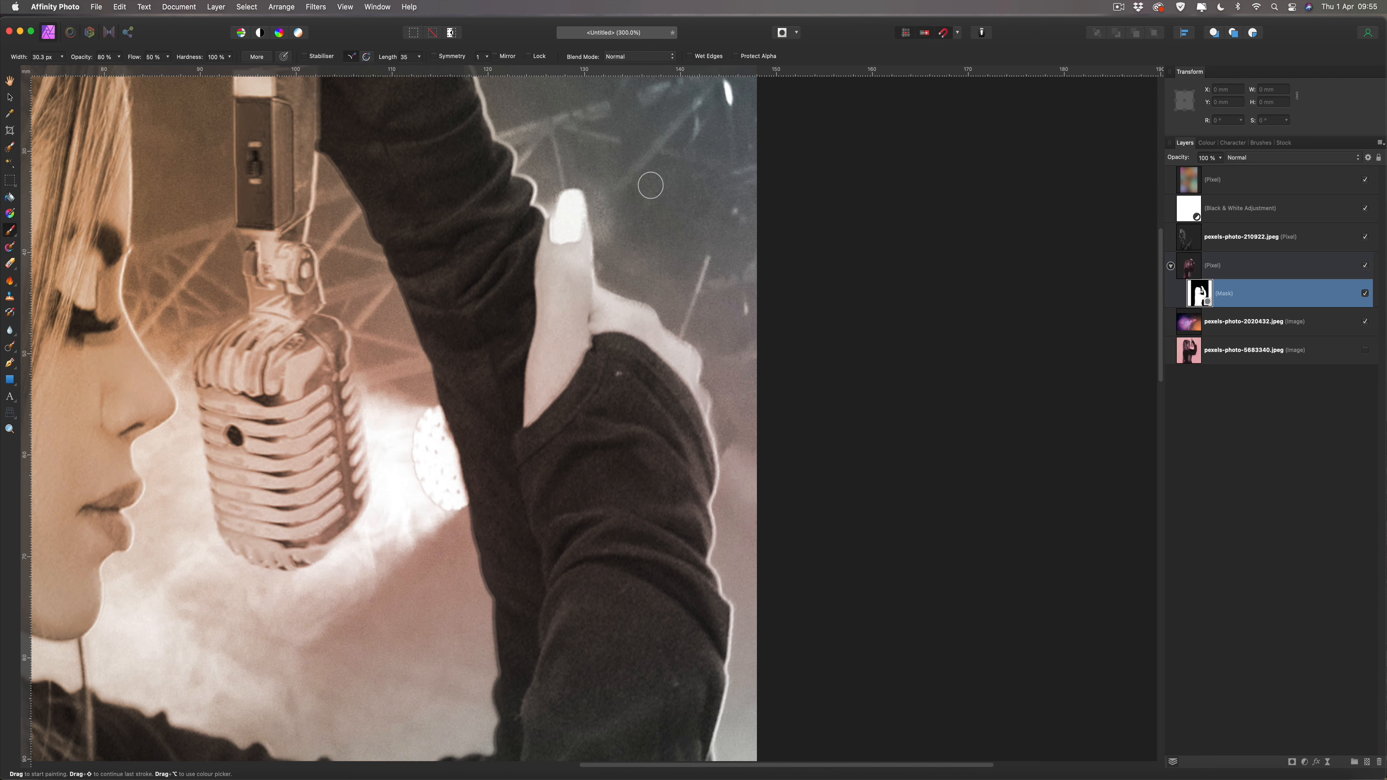
pyautogui.press('super+minus')
pyautogui.press('super+minus')
pyautogui.press('super+minus')
pyautogui.press('super+minus')
pyautogui.press('super+minus')
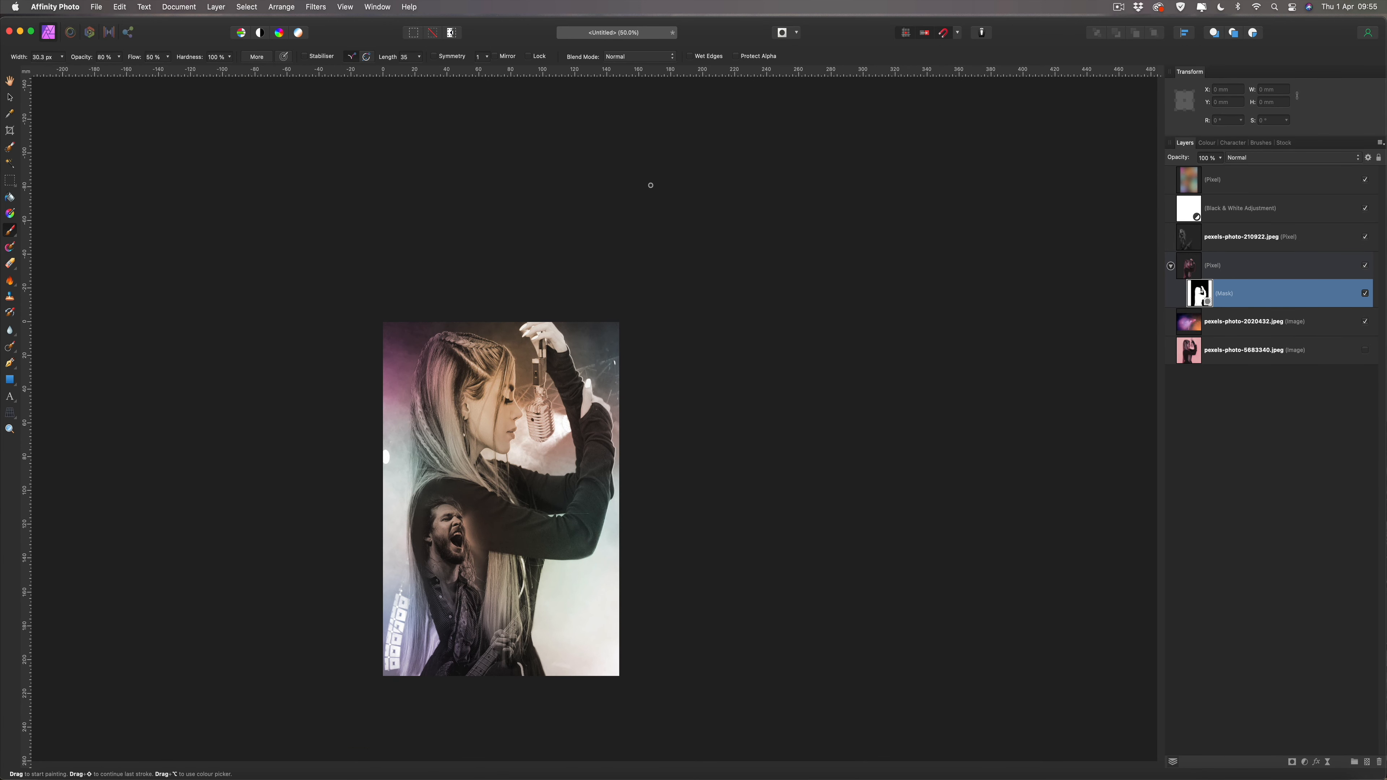
# Enlarge the mask's Paint Brush to a width of about 36 px, working close up on the raised hand and arm.
pyautogui.scroll(-3, 617, 177)
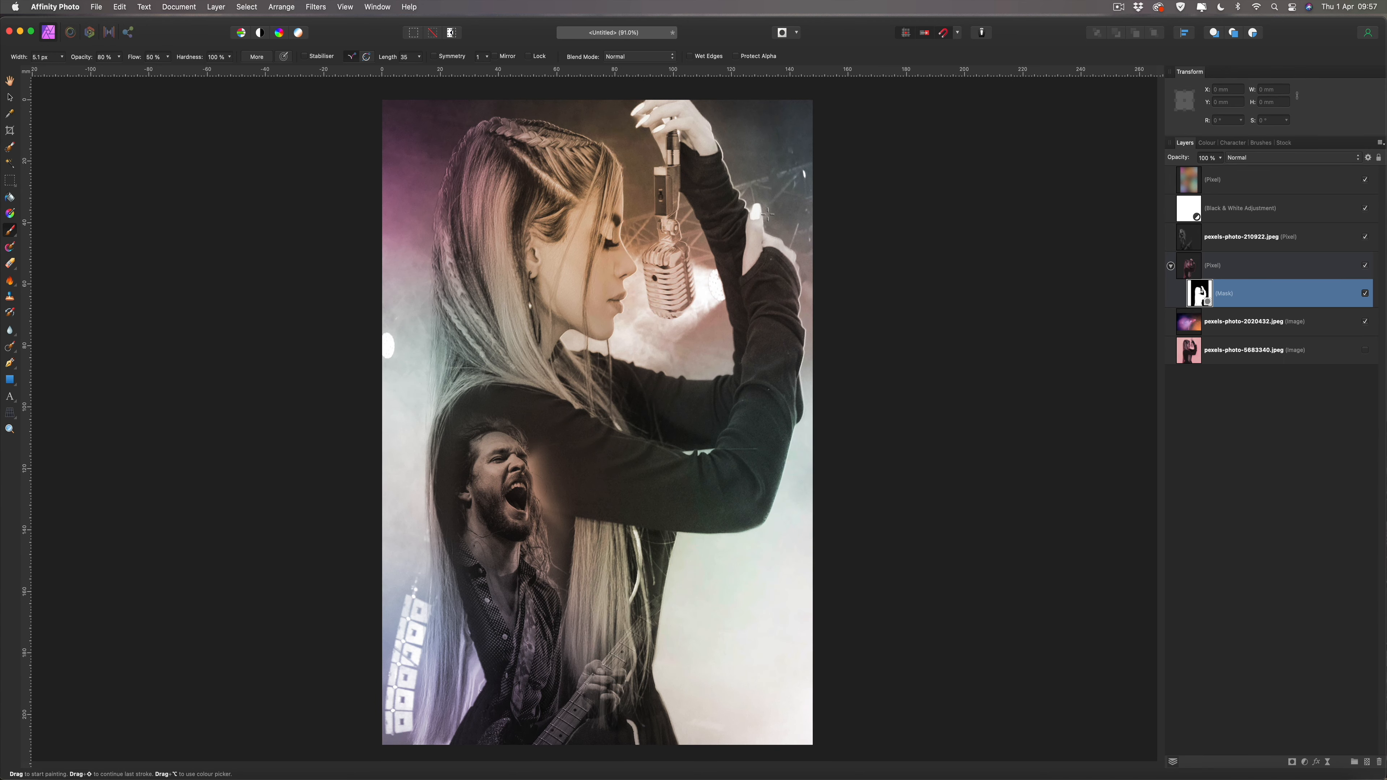
pyautogui.press('super+plus')
pyautogui.press('super+plus')
pyautogui.press('super+plus')
pyautogui.press('super+plus')
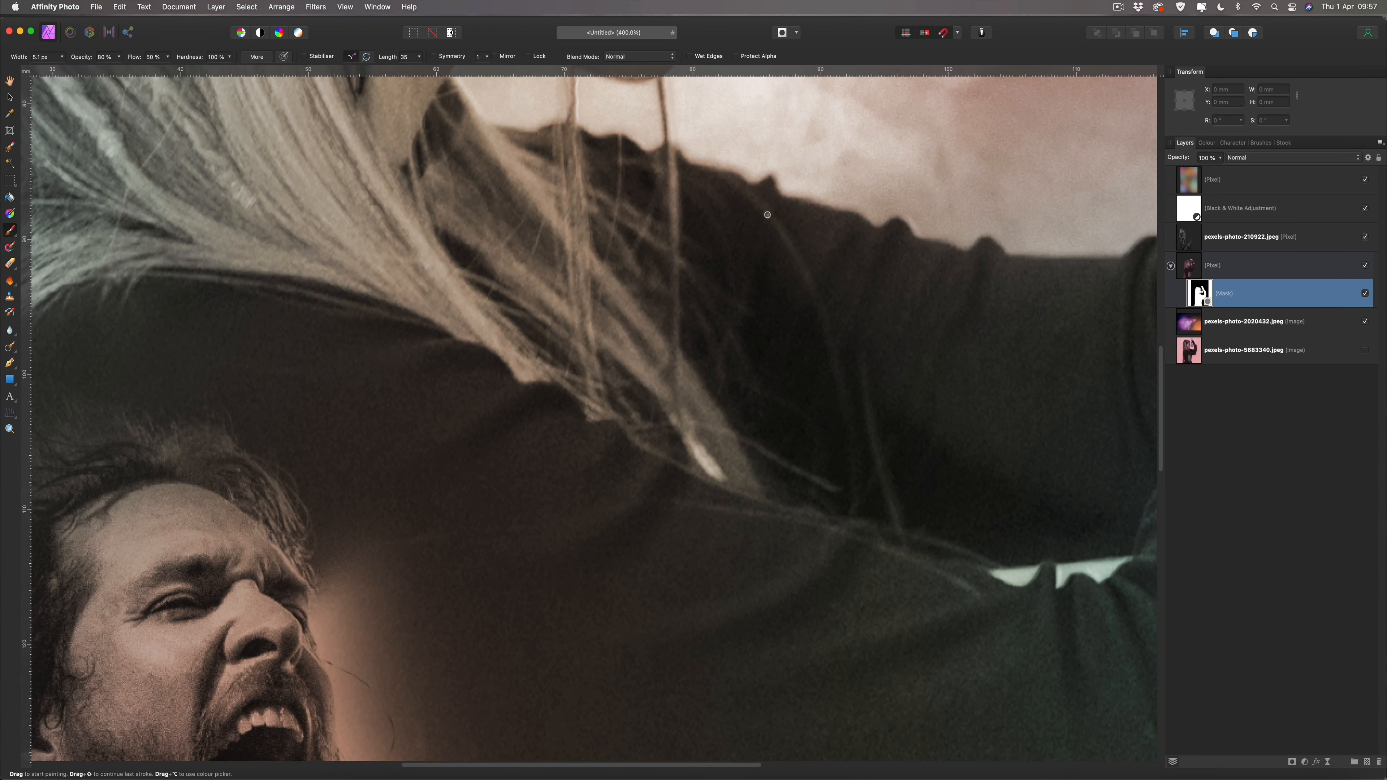
pyautogui.hscroll(3, 768, 214)
pyautogui.scroll(1, 767, 215)
pyautogui.scroll(15, 767, 215)
pyautogui.hscroll(10, 768, 215)
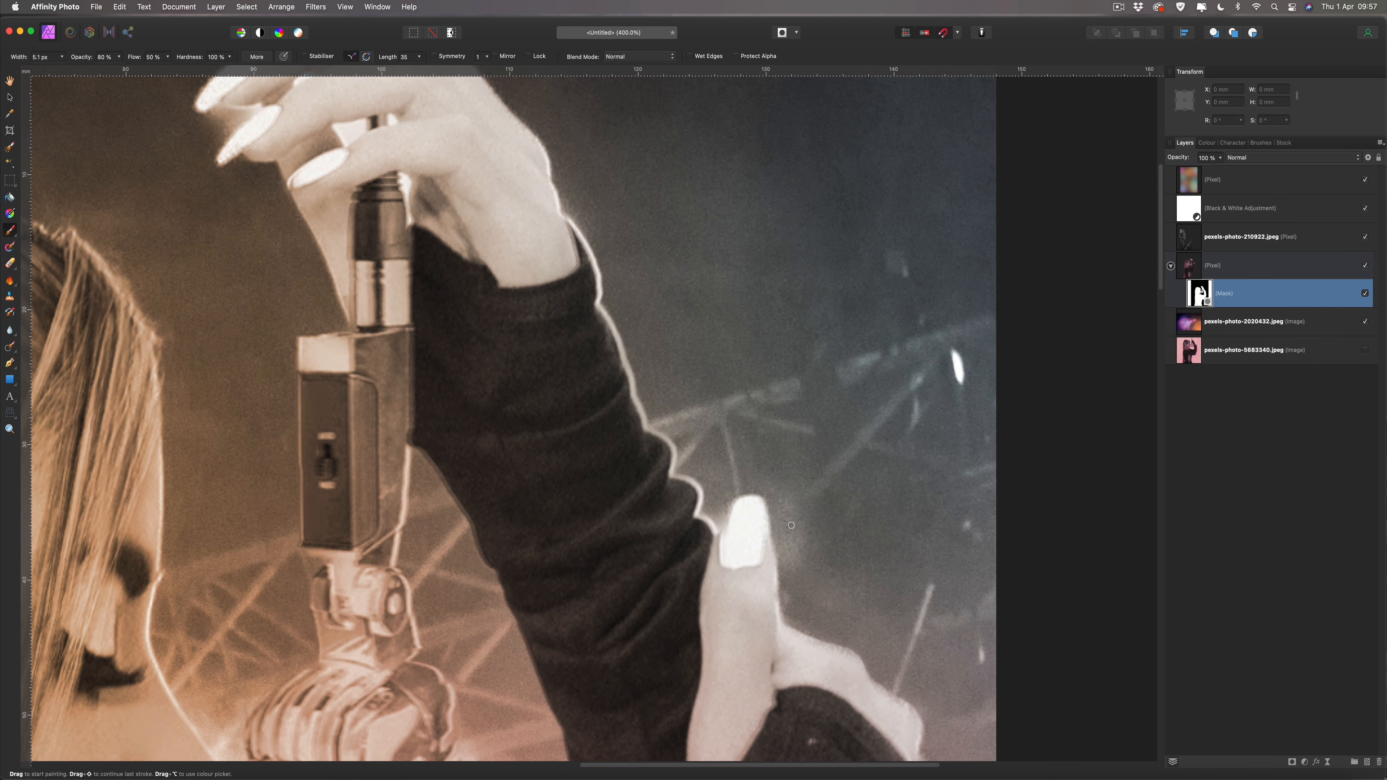
pyautogui.press(']')
pyautogui.press(']')
pyautogui.press(']')
pyautogui.press(']')
pyautogui.press(']')
pyautogui.press(']')
pyautogui.press(']')
pyautogui.press(']')
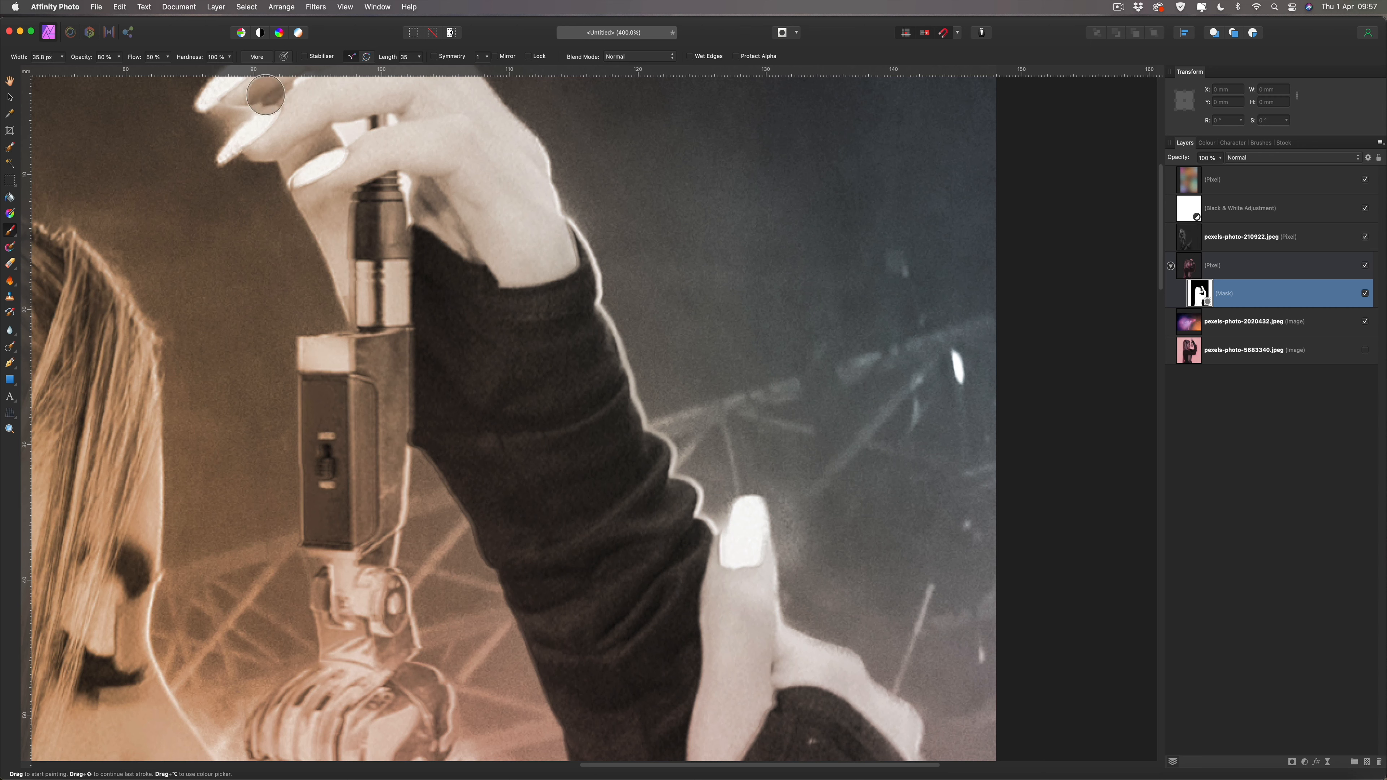
# Soften the Paint Brush to 39% hardness and reduce its width to about 34 px.
pyautogui.click(230, 57)
pyautogui.moveTo(229, 71); pyautogui.dragTo(174, 71)
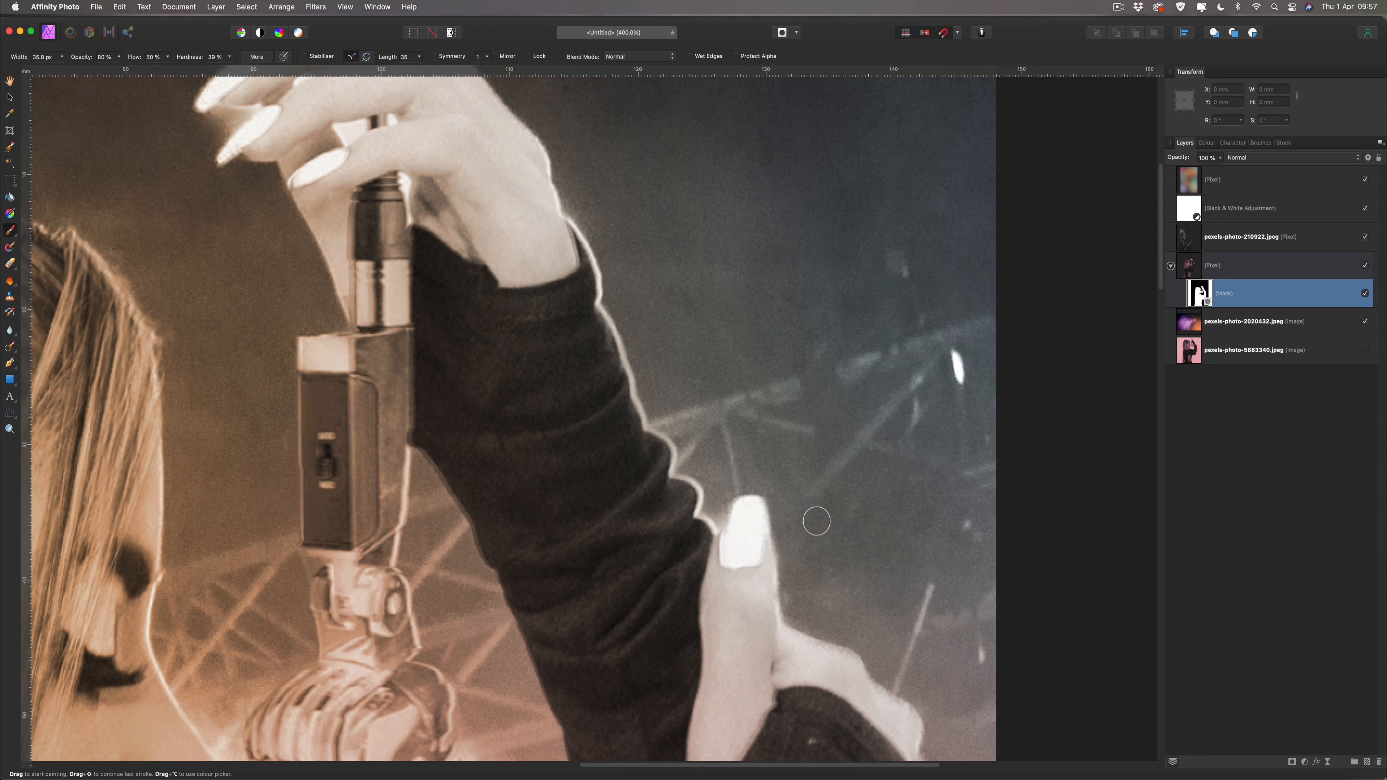
pyautogui.press('[')
pyautogui.press('[')
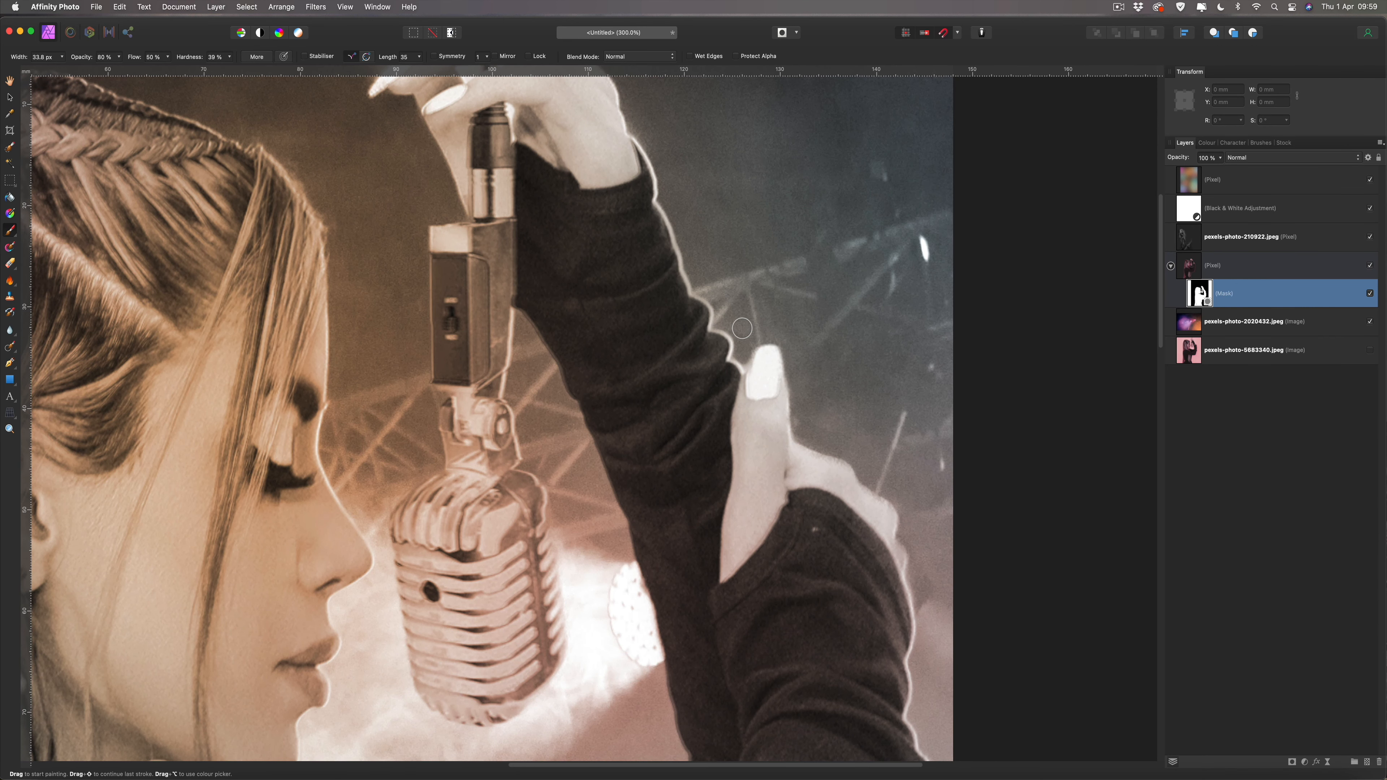
# Paint on the singer's mask to clean the edge between the fingertips of the raised hand, and review the whole composition.
pyautogui.scroll(5, 743, 328)
pyautogui.hscroll(-2, 743, 328)
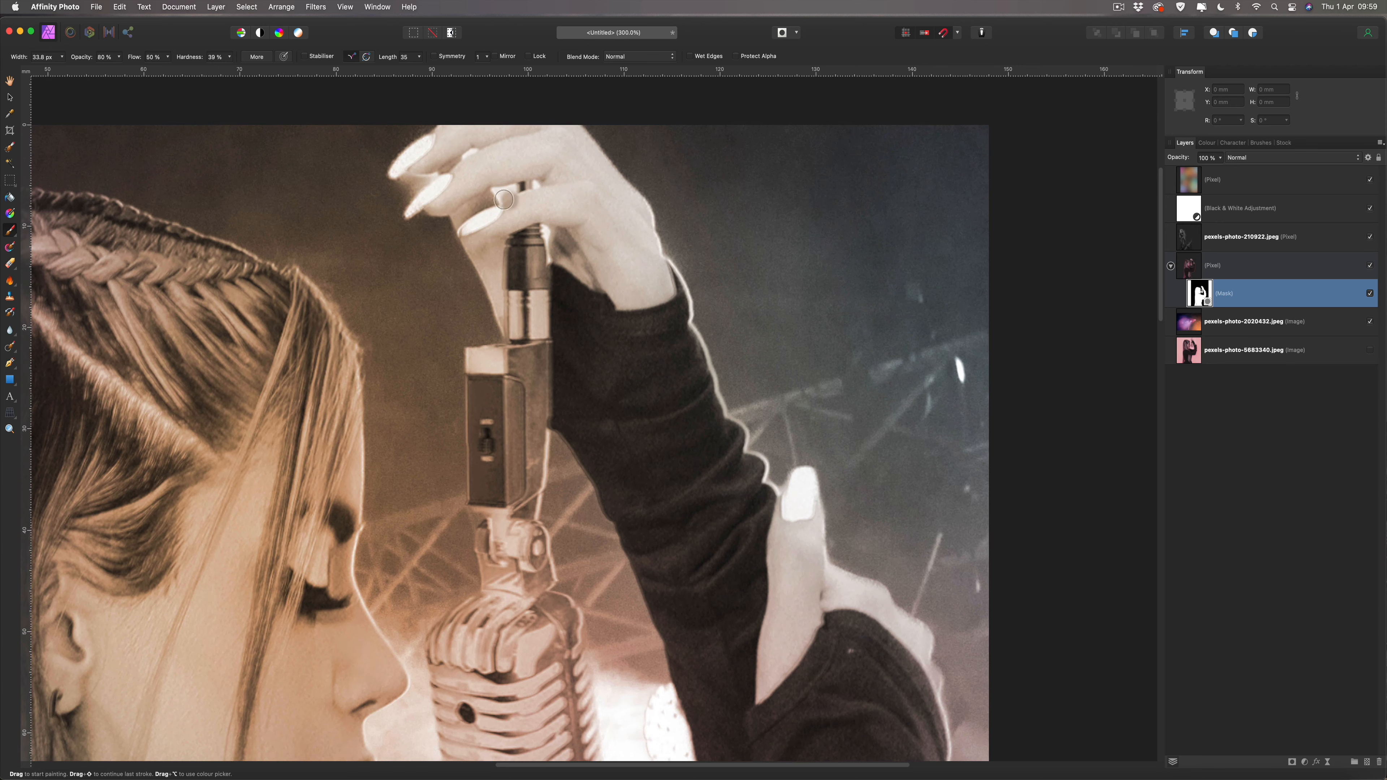
pyautogui.moveTo(416, 183); pyautogui.dragTo(441, 175)
pyautogui.press('super+minus')
pyautogui.press('super+minus')
pyautogui.press('super+minus')
pyautogui.press('super+minus')
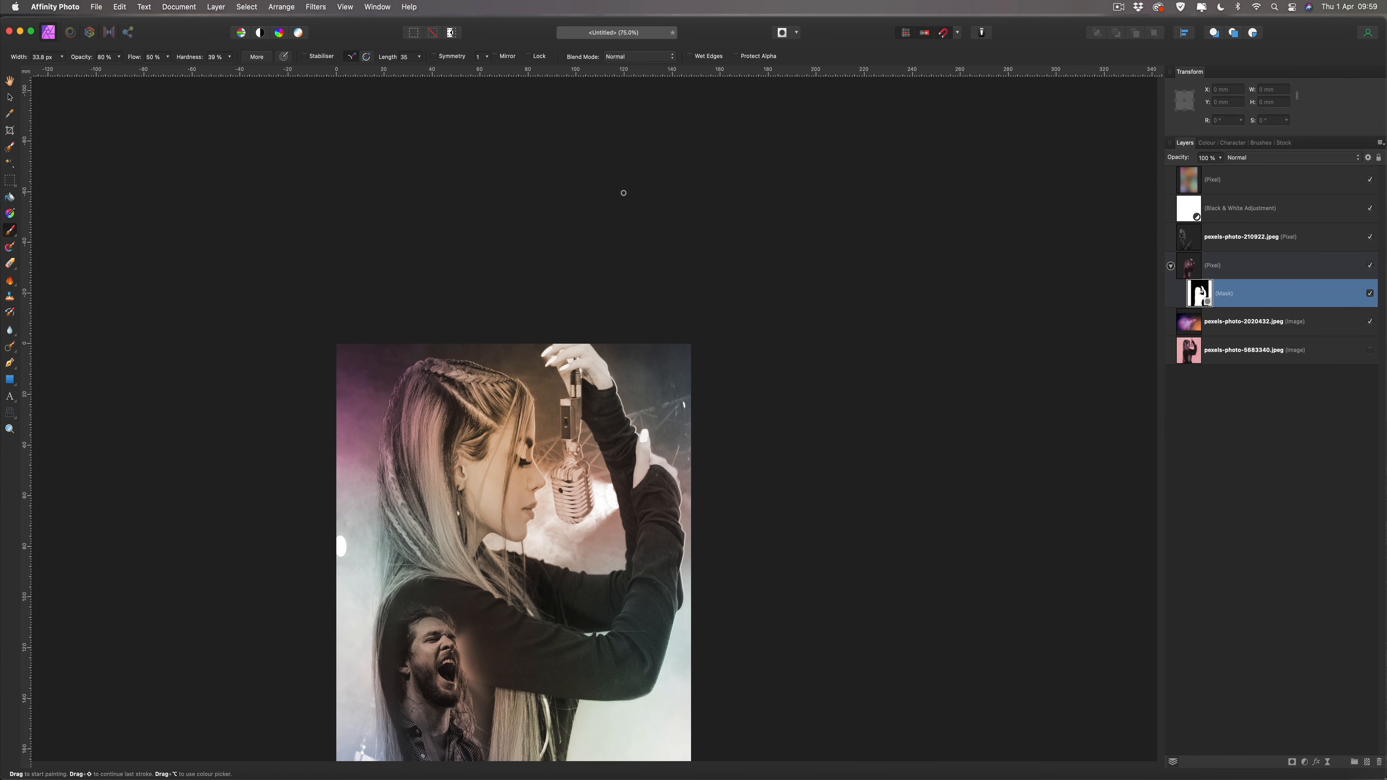
pyautogui.scroll(-8, 624, 193)
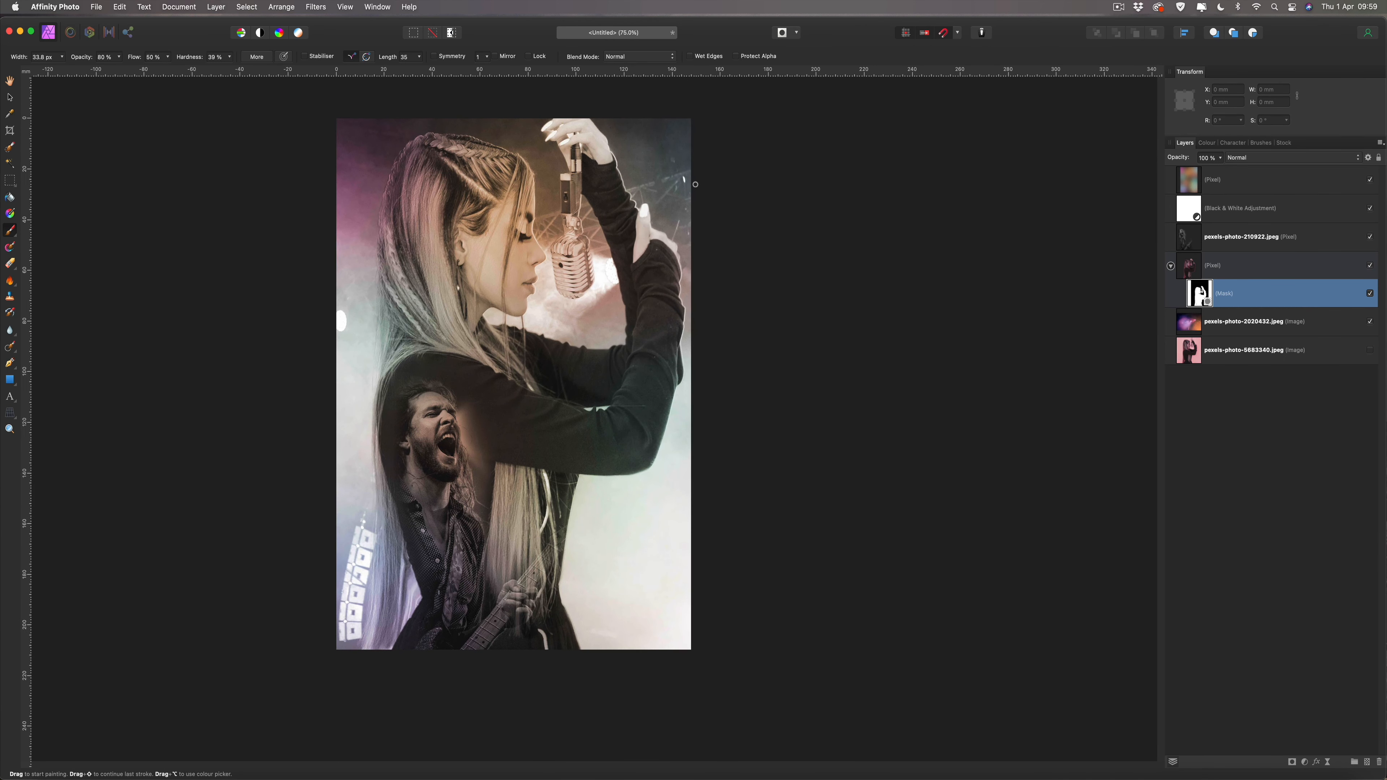
pyautogui.scroll(2, 696, 184)
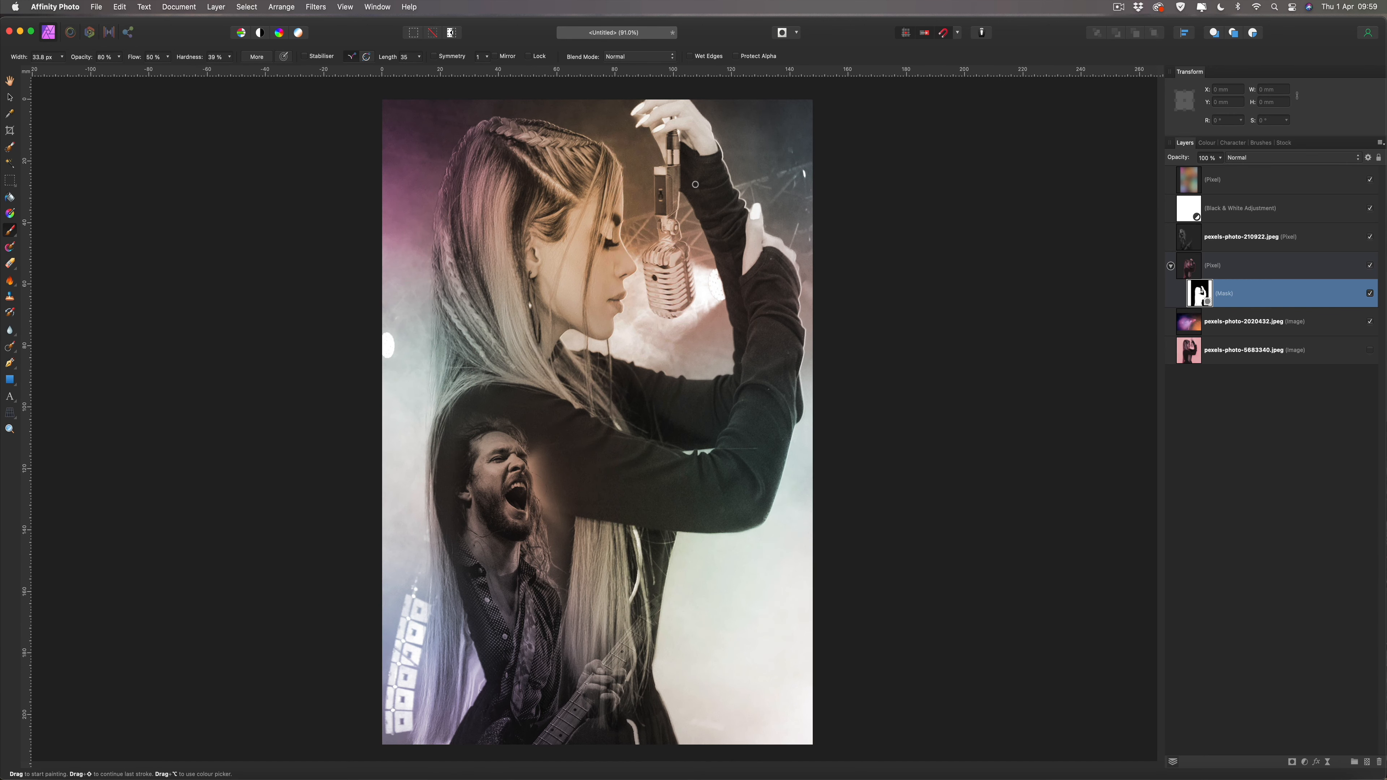